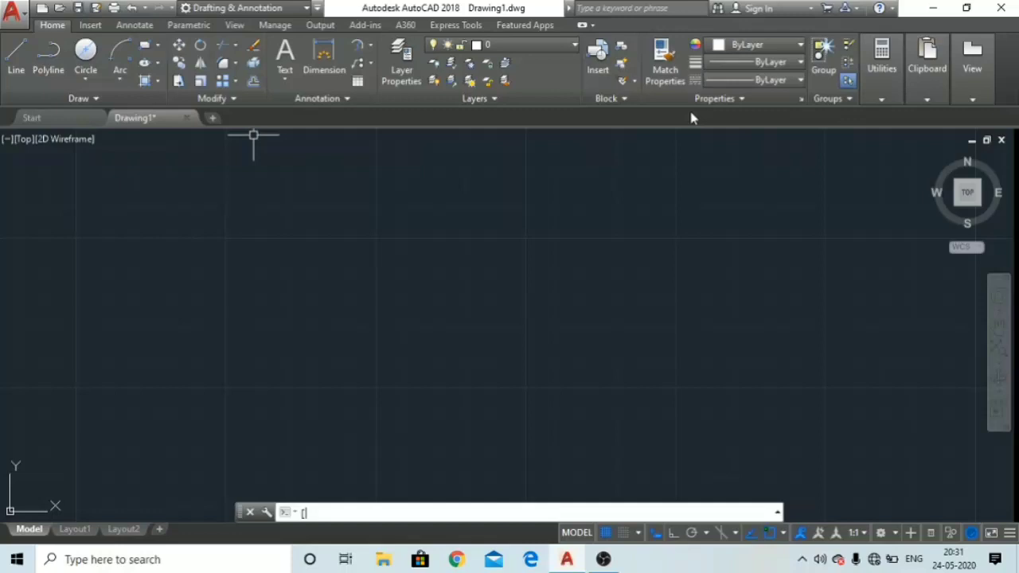
Look through the dimension and leader dropdowns without starting a command.
key(Escape)
key(Escape)
key(Escape)
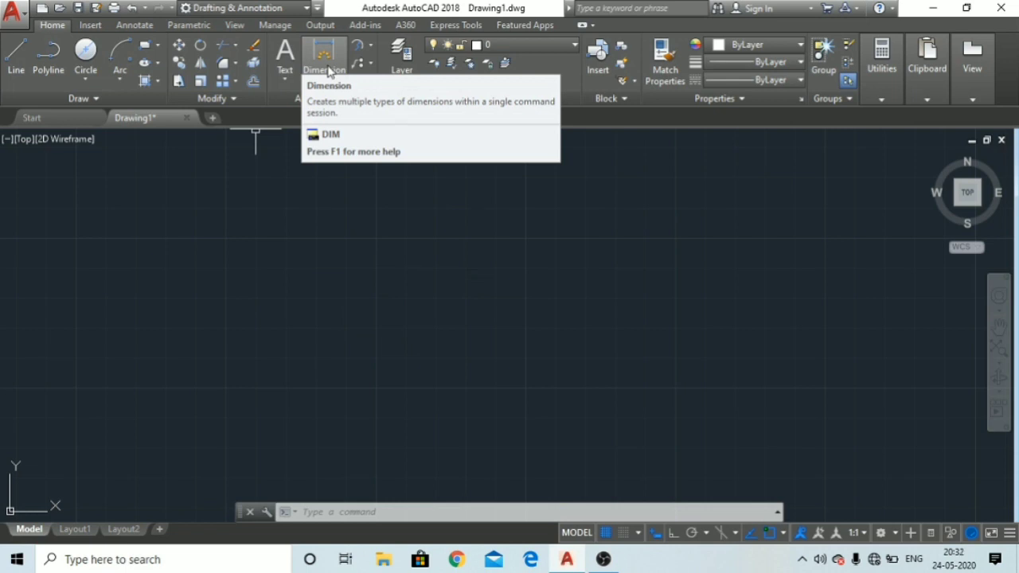
click(370, 46)
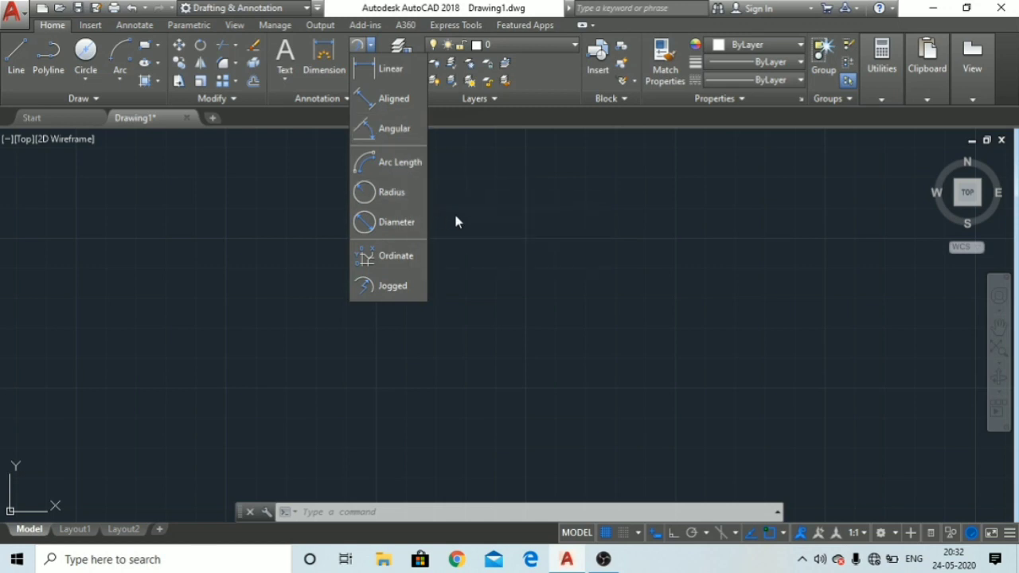
key(Escape)
key(Escape)
key(Escape)
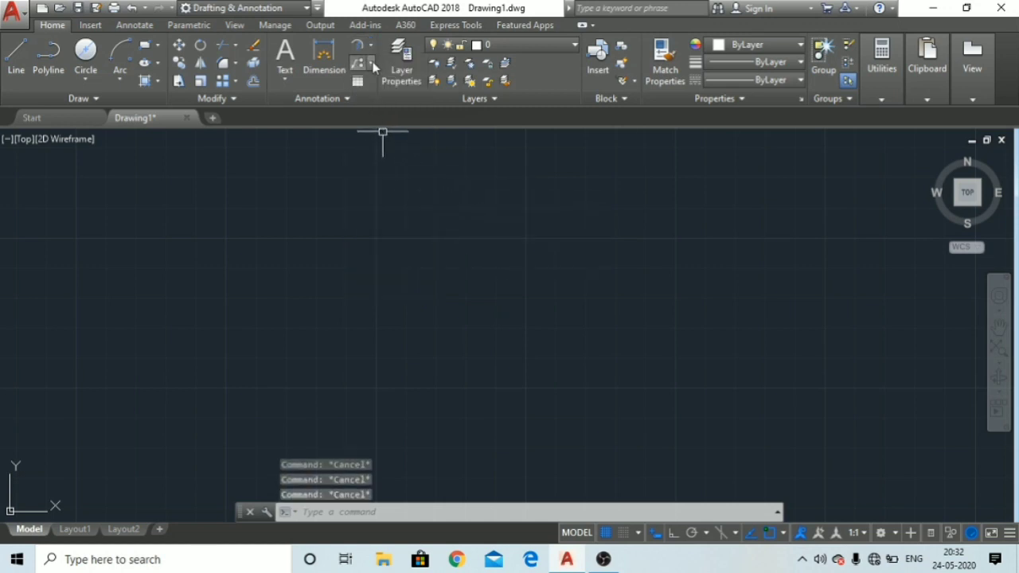
click(372, 62)
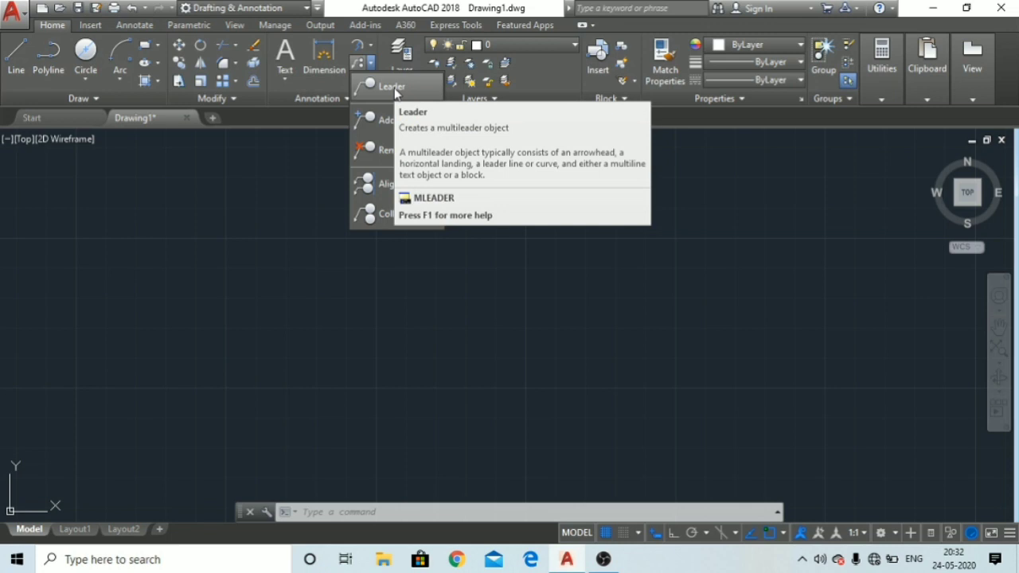
Draw a horizontal line 60 units long with Ortho turned on.
click(16, 72)
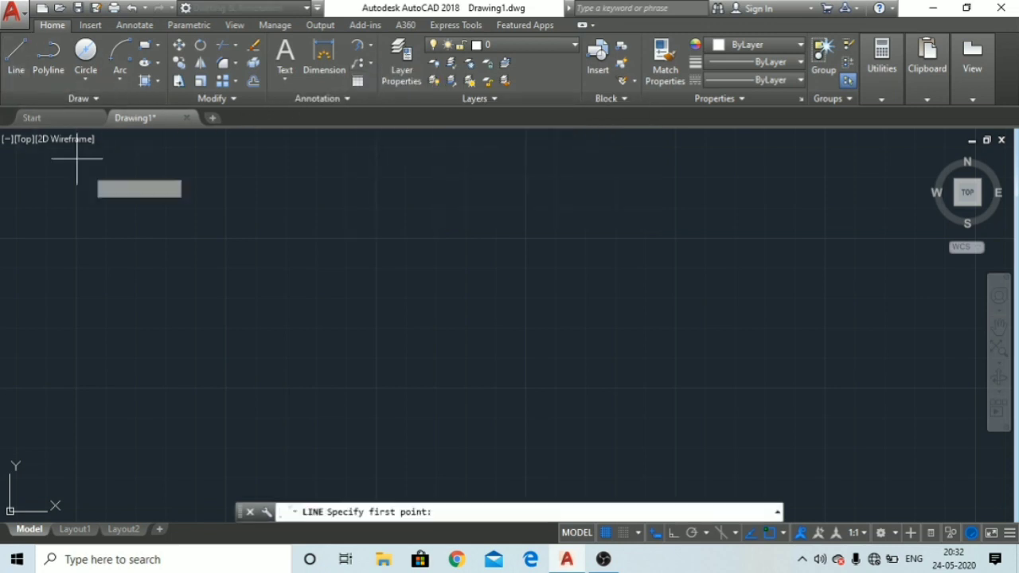
click(307, 295)
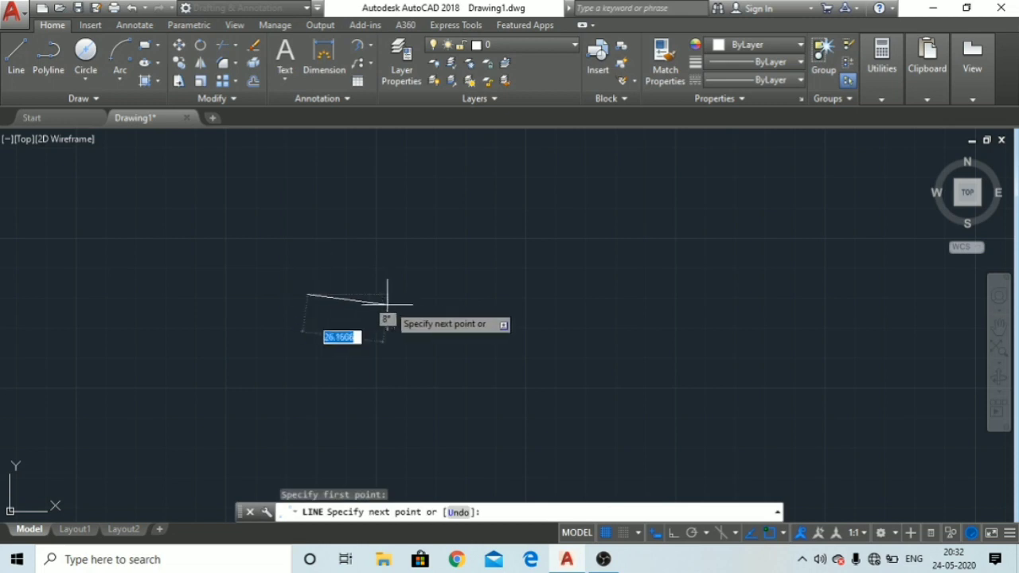
click(672, 537)
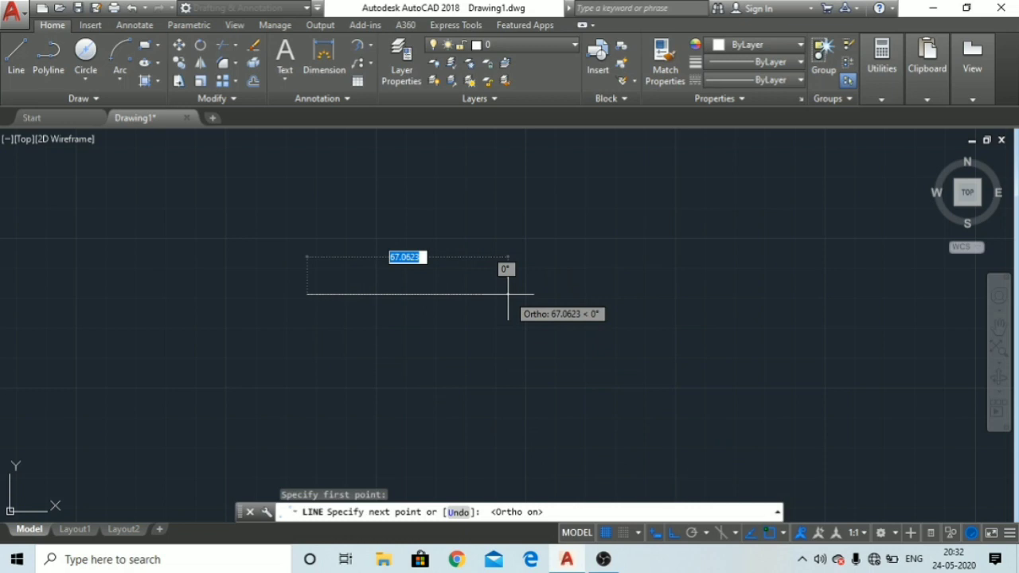
text(60)
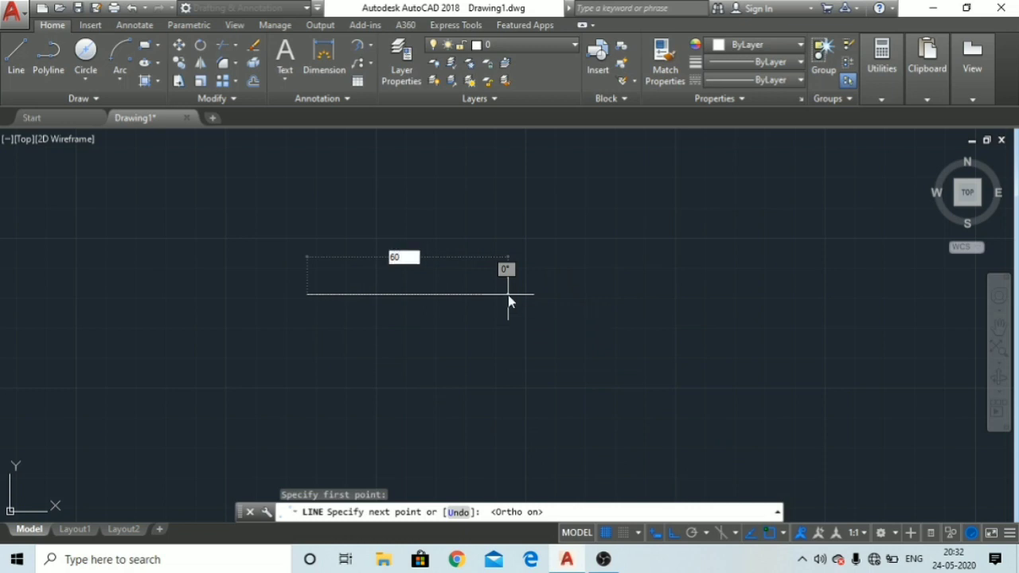
key(Return)
key(Escape)
key(Escape)
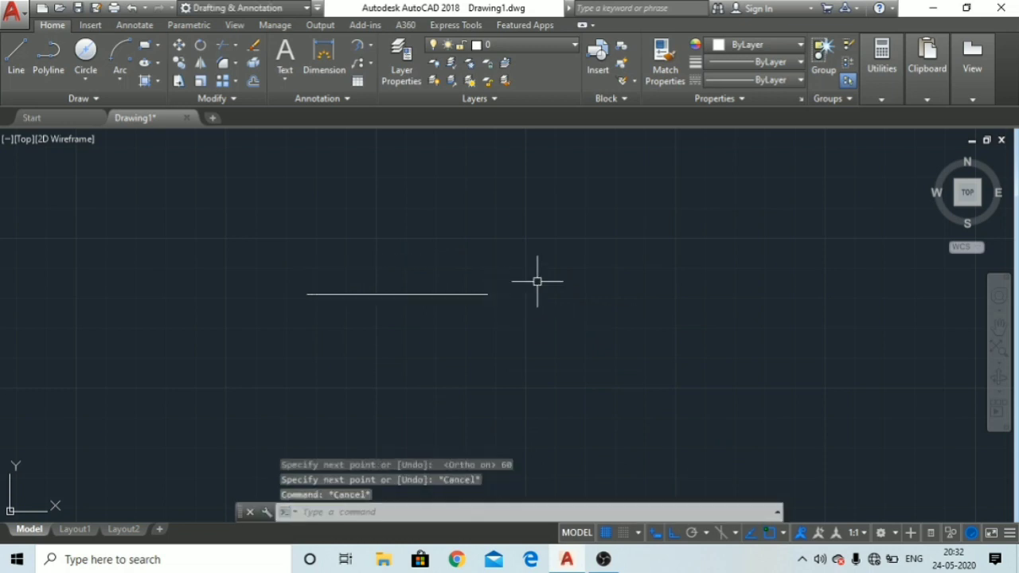
key(Escape)
key(Escape)
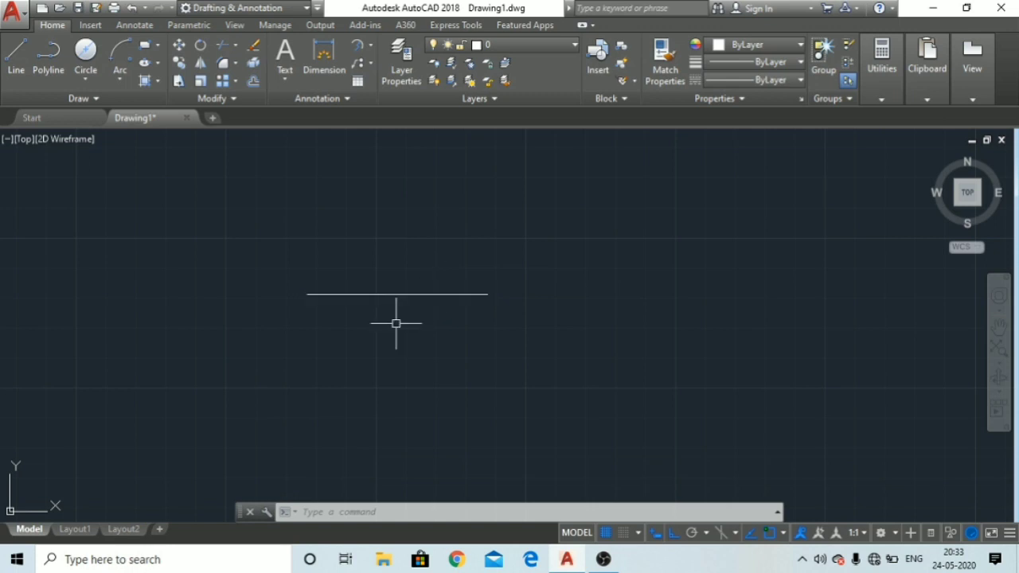
scroll(395, 324, up, 2)
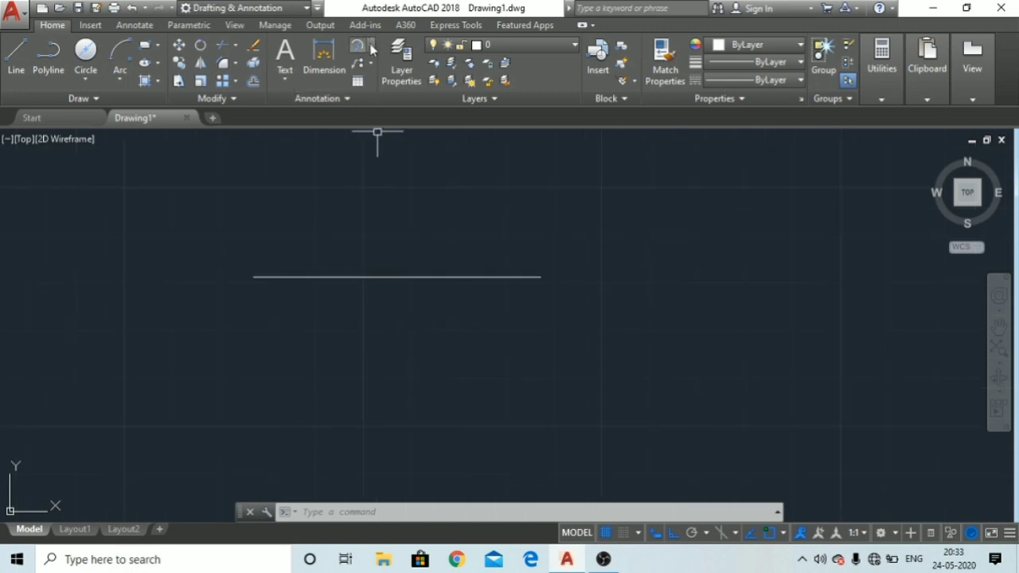
Place a linear dimension of 60 between the line's endpoints, just below it.
click(371, 48)
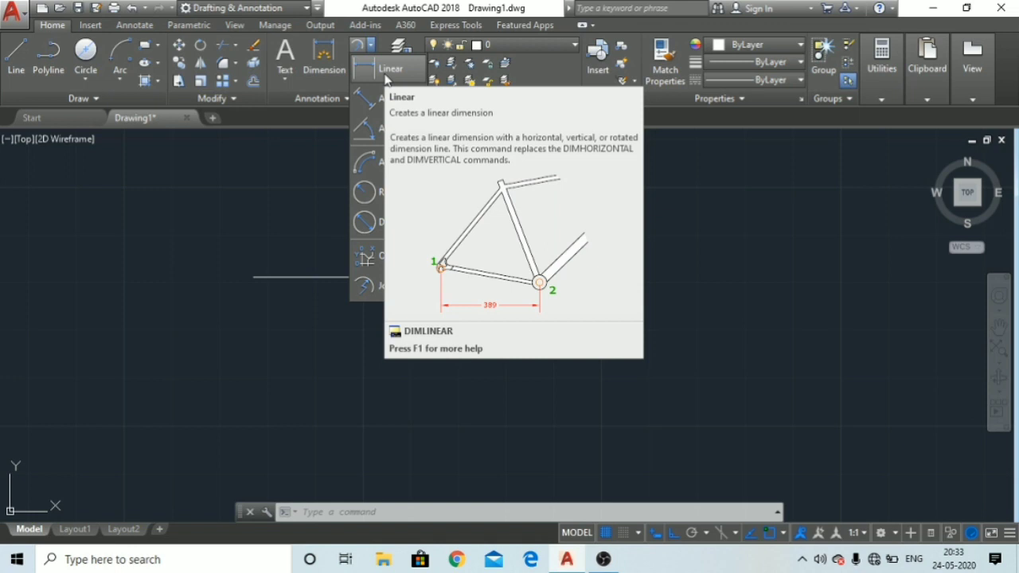
click(386, 70)
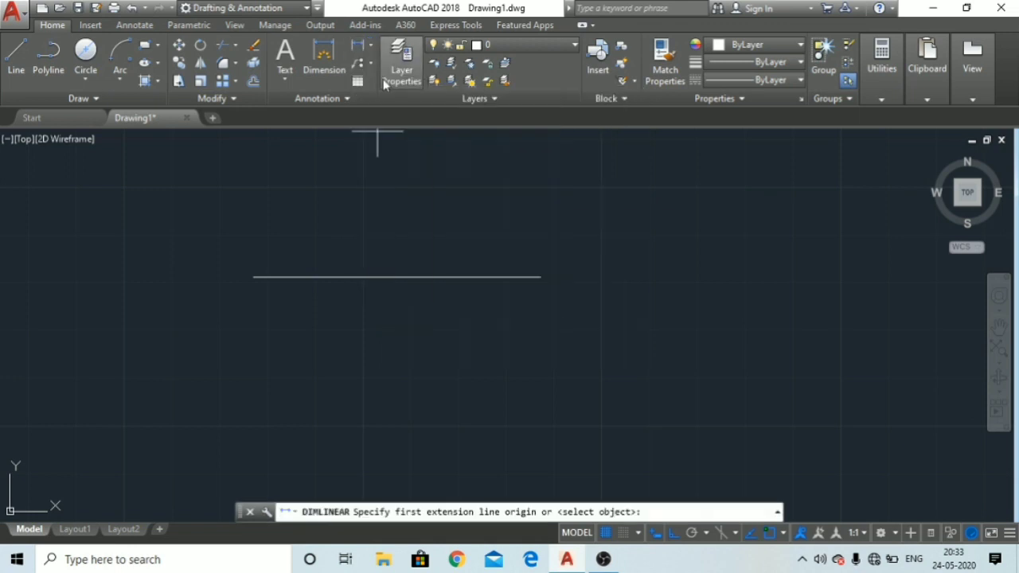
click(253, 277)
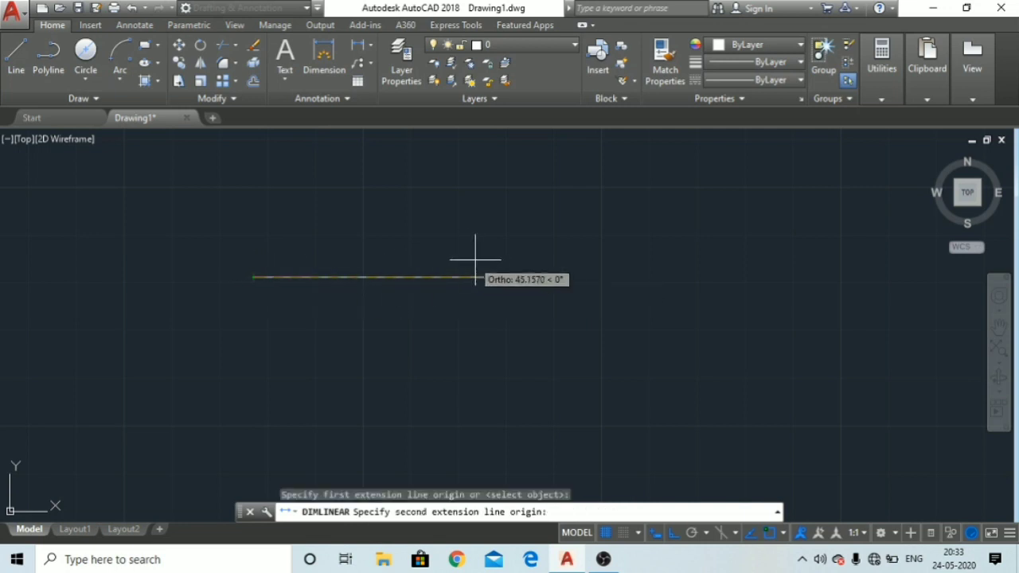
click(541, 277)
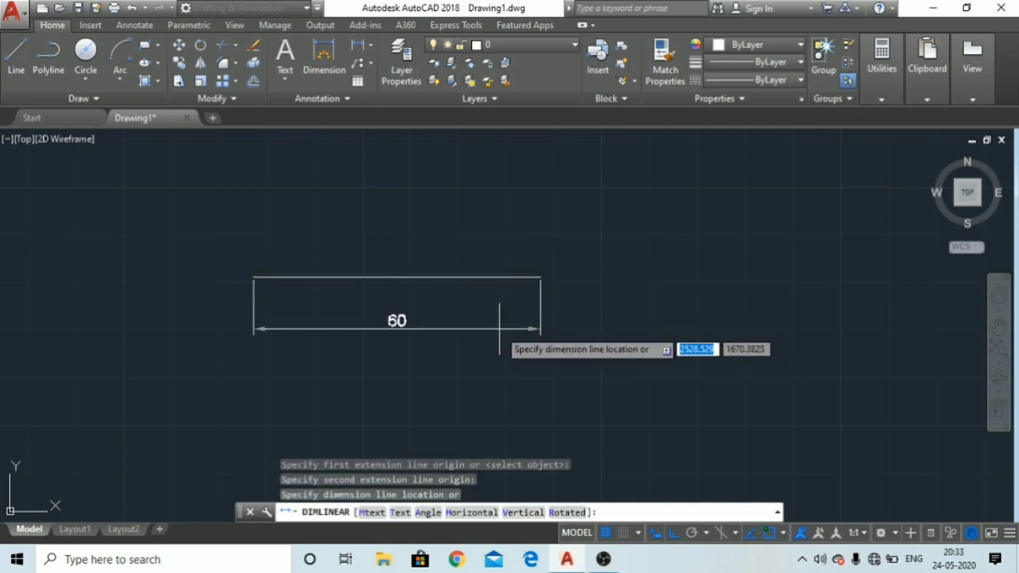
click(453, 314)
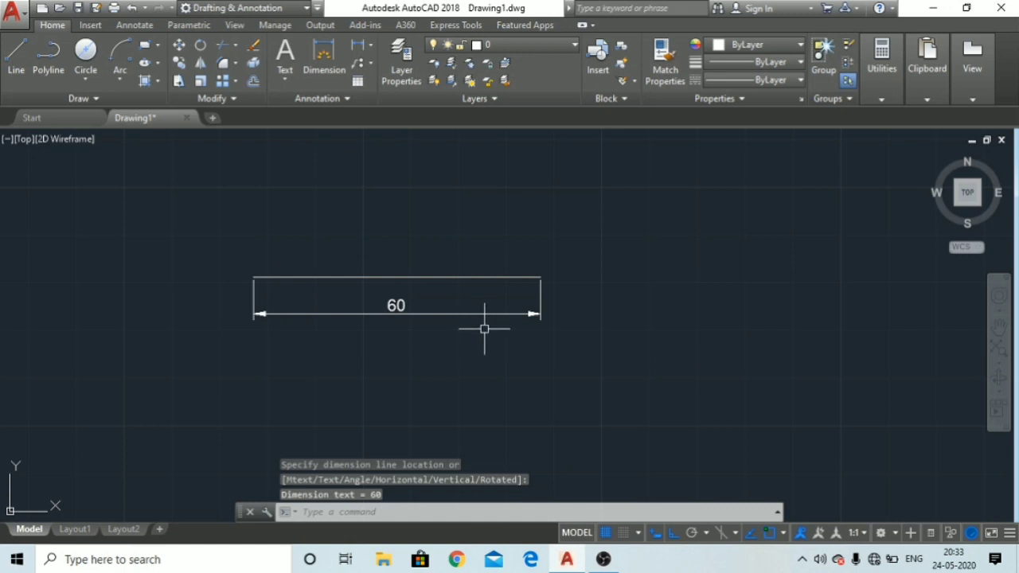
key(Escape)
key(Escape)
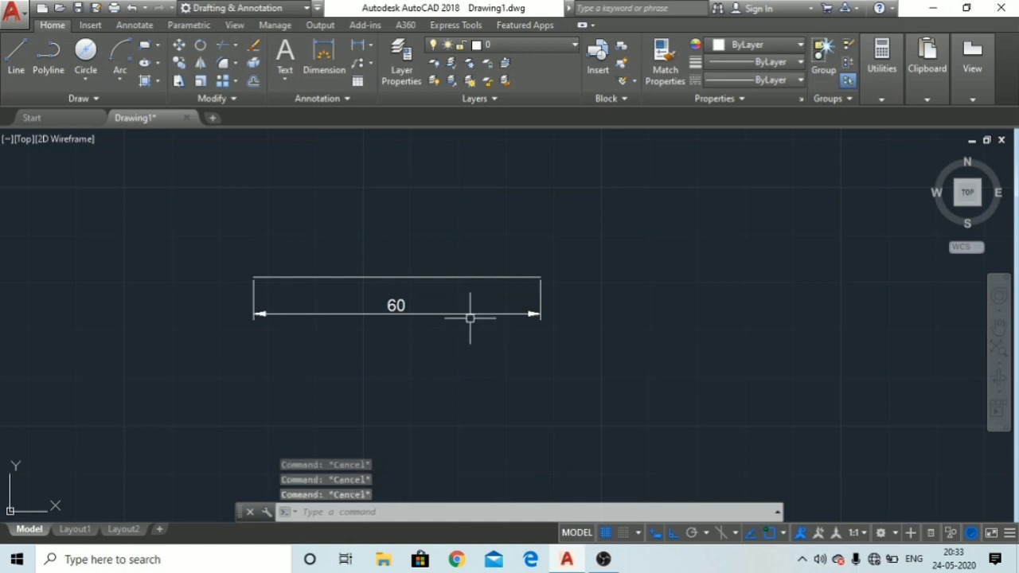
middle_drag(467, 316, 375, 316)
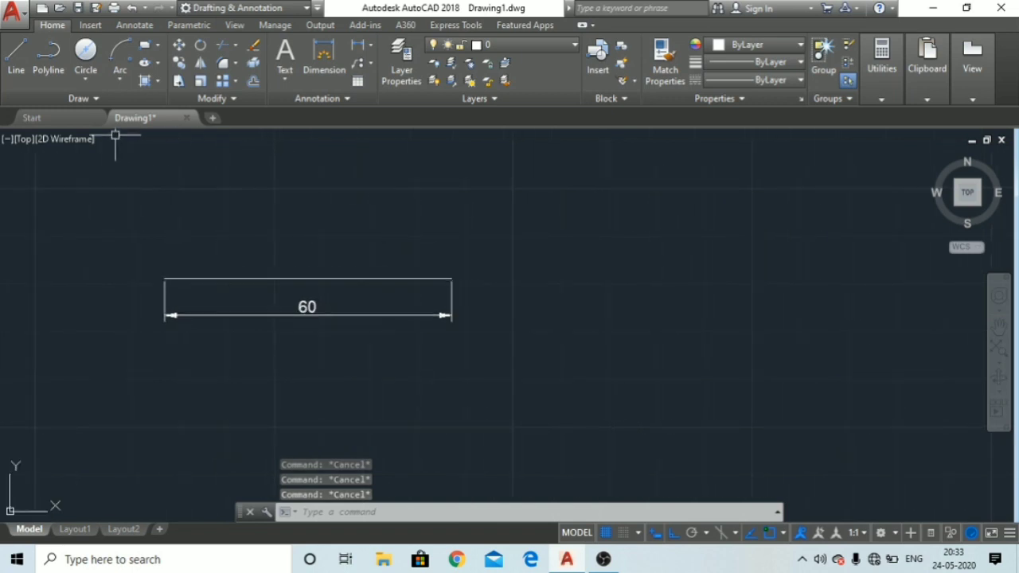
With Ortho off, draw a 40-unit line at 30° to the right of the dimensioned line.
click(19, 68)
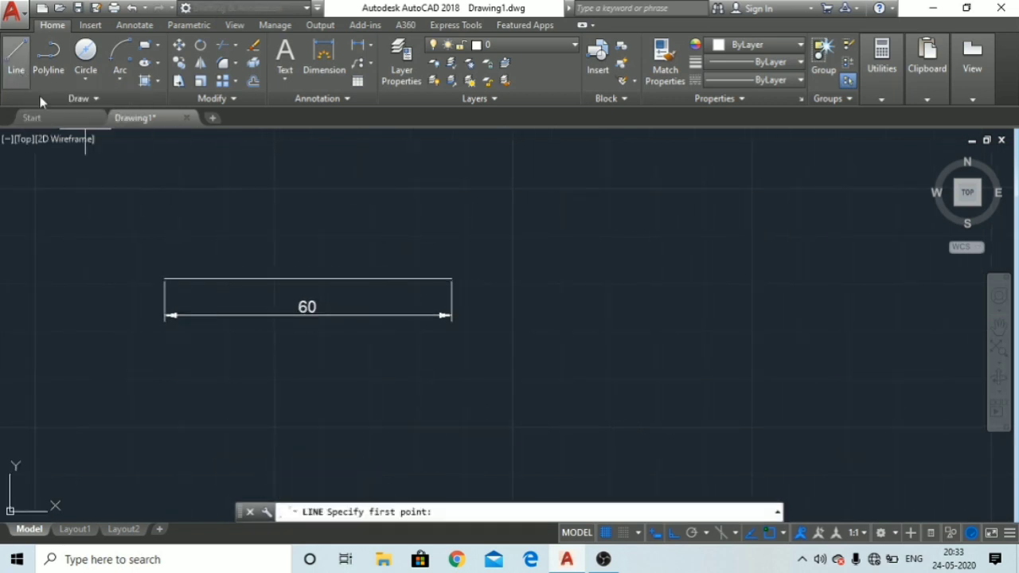
click(671, 535)
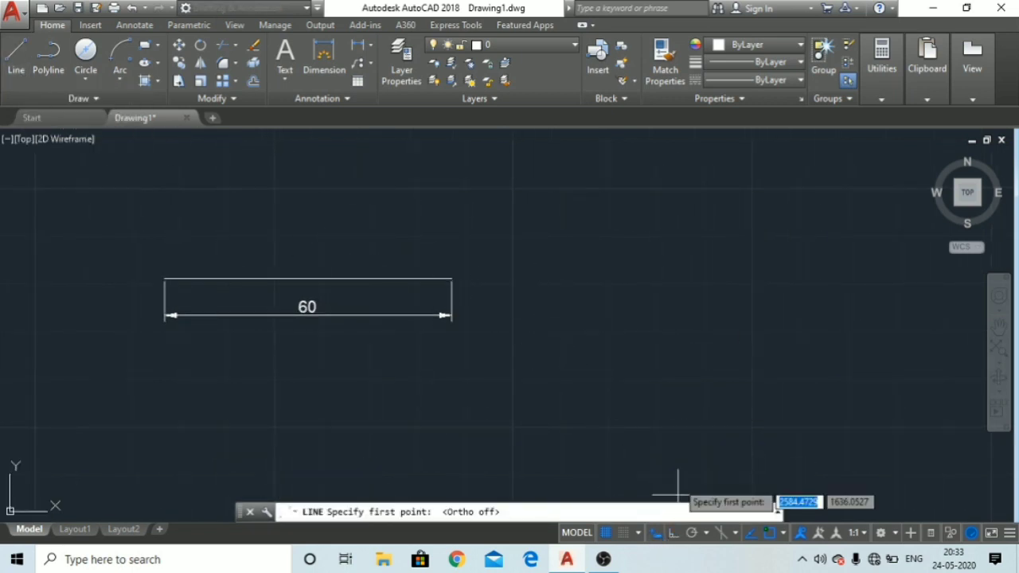
click(578, 342)
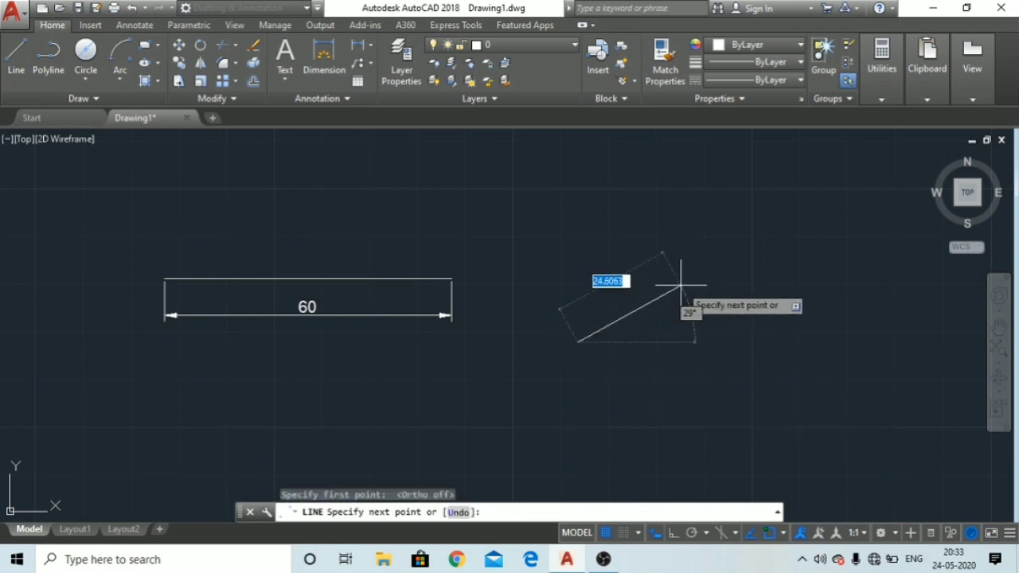
key(BackSpace)
text(40)
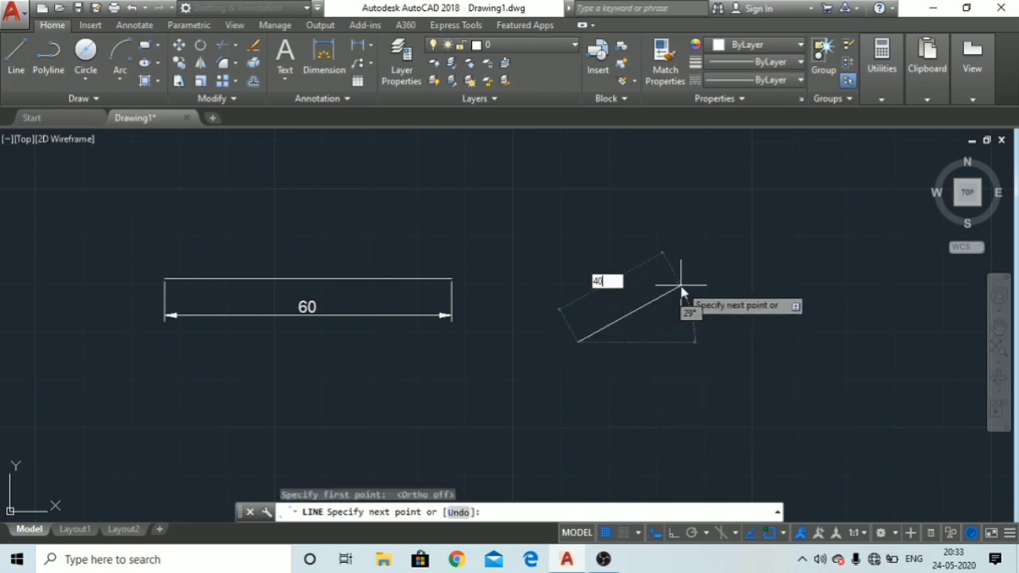
key(Tab)
text(30)
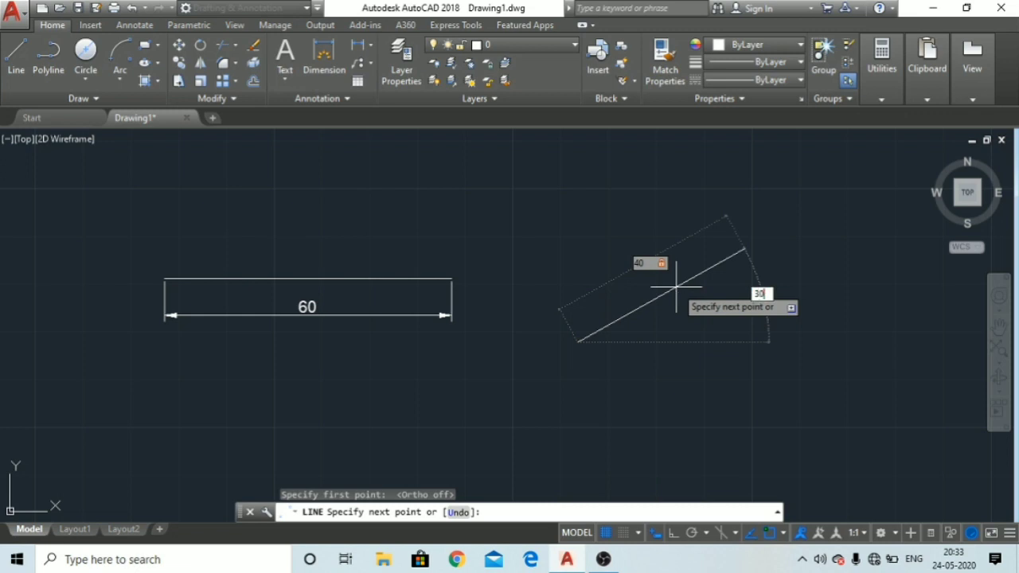
key(Return)
key(Escape)
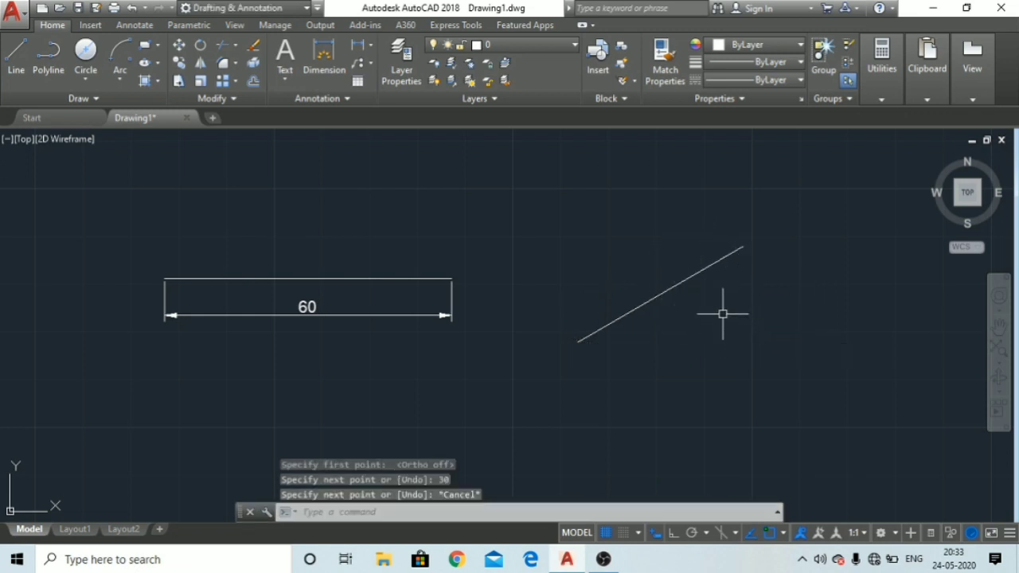
key(Escape)
key(Escape)
key(Escape)
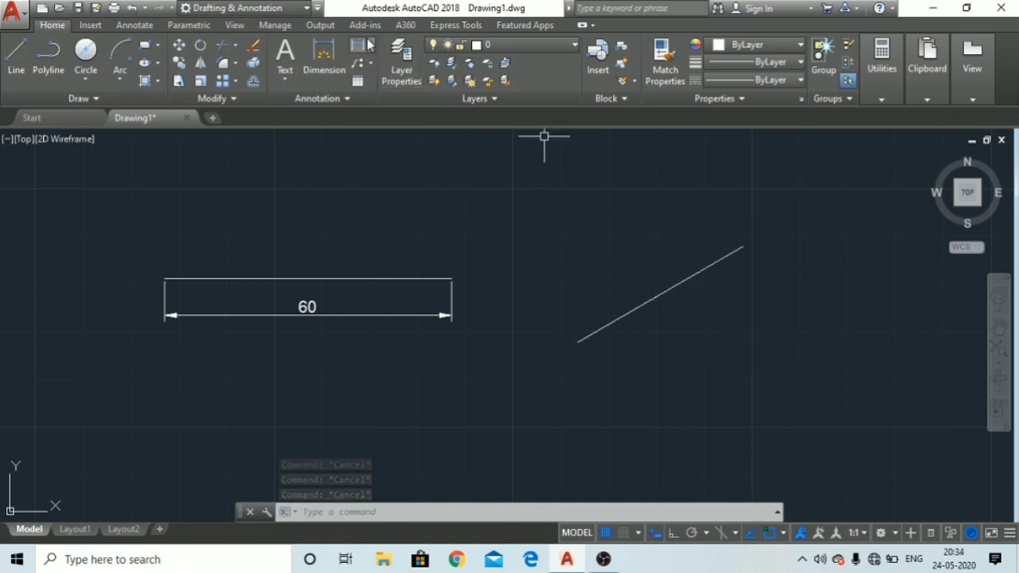
Add a vertical linear dimension of 20 spanning the slanted line's ends, placed to its right.
click(369, 44)
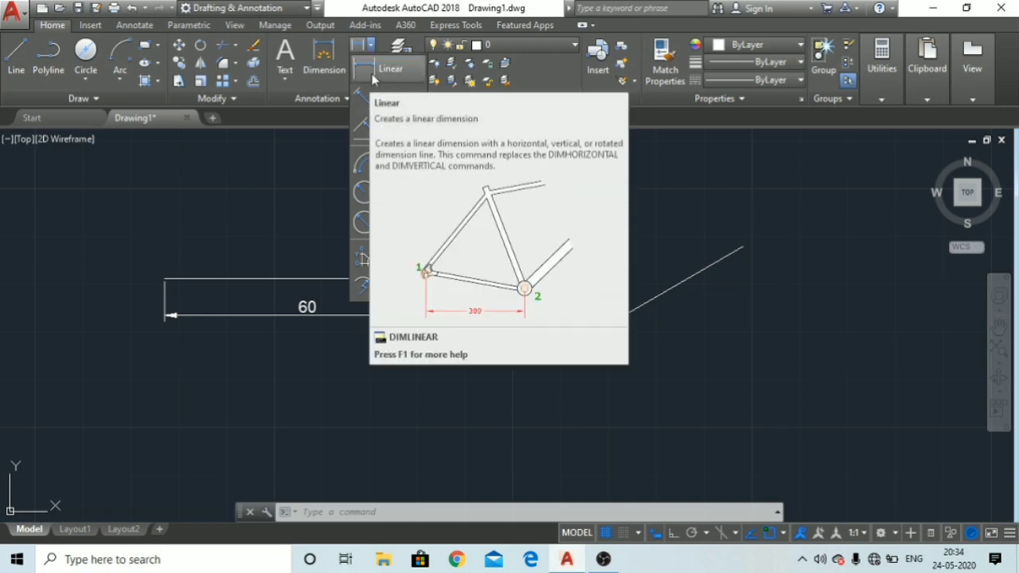
click(372, 76)
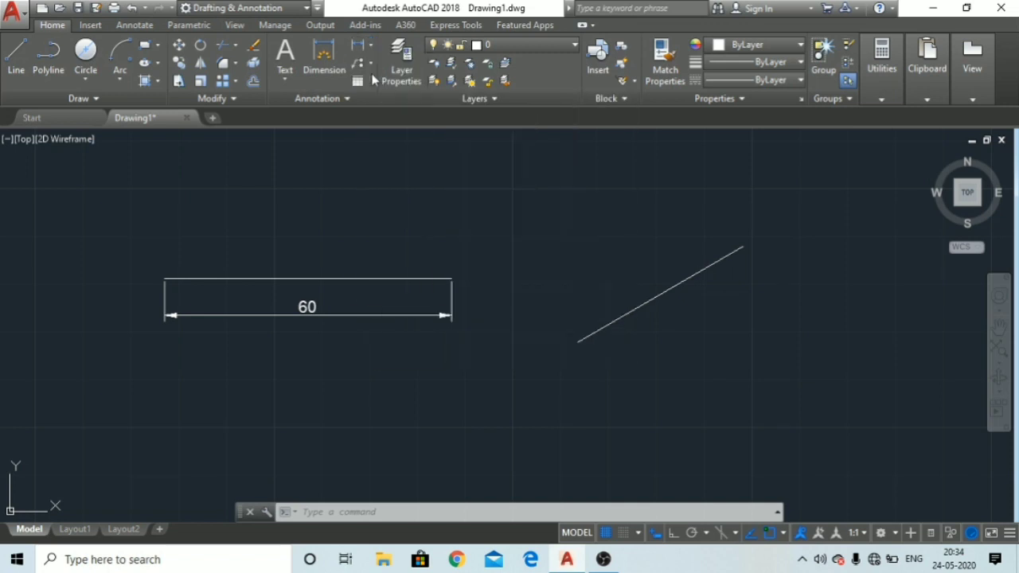
click(578, 343)
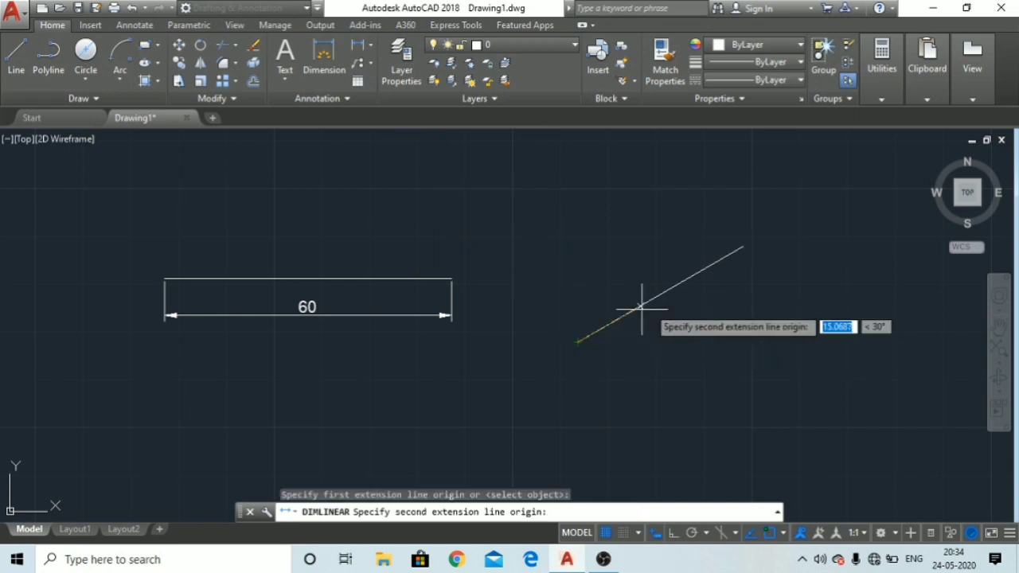
click(743, 247)
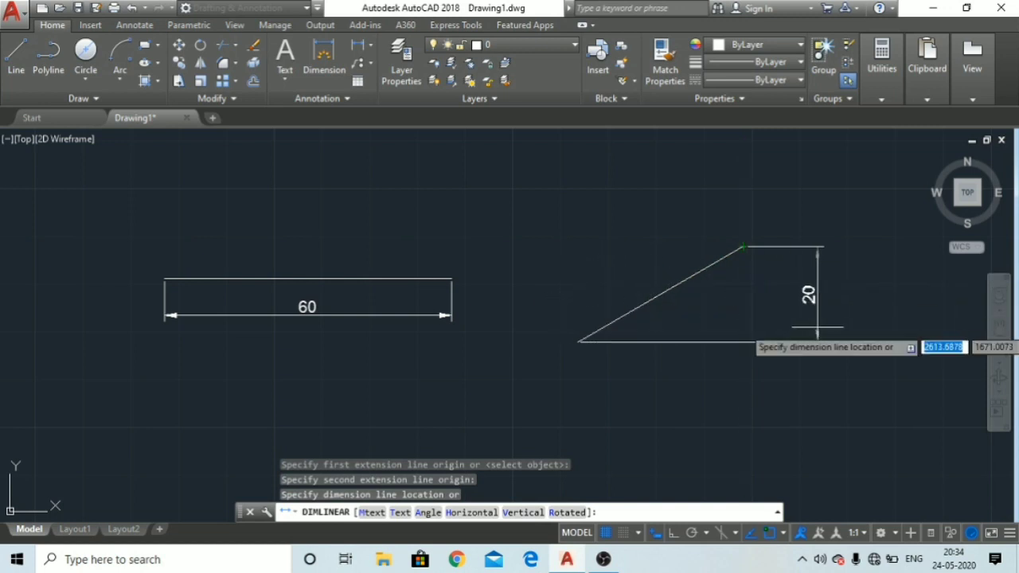
click(807, 319)
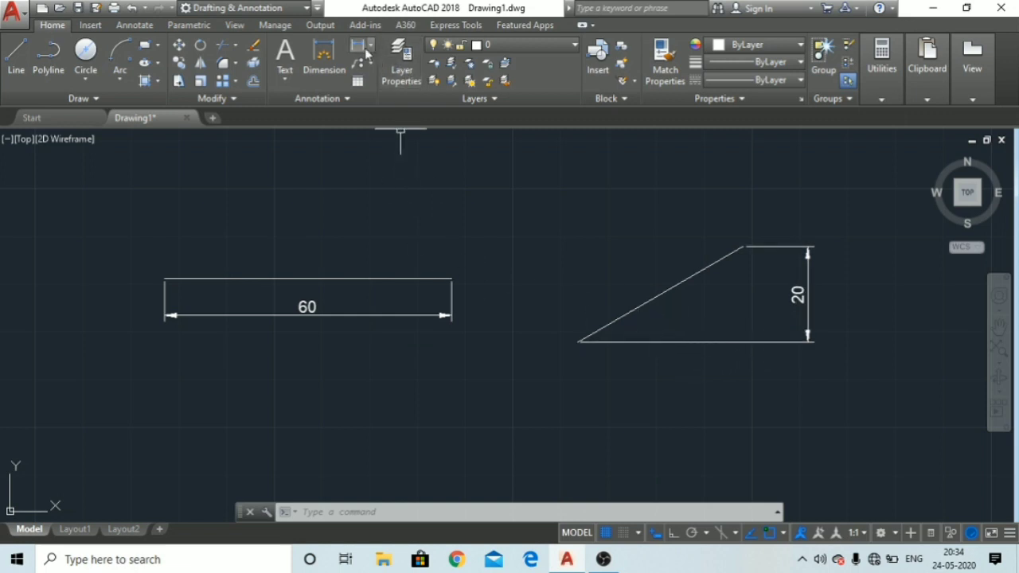
Place an aligned dimension of 40 parallel to the sloped line, above it.
click(371, 52)
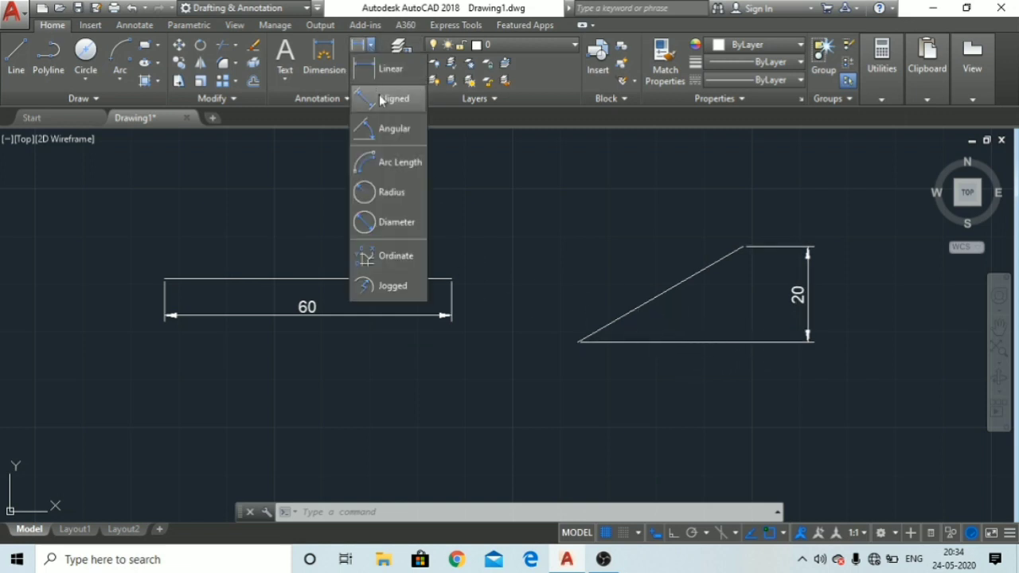
click(382, 100)
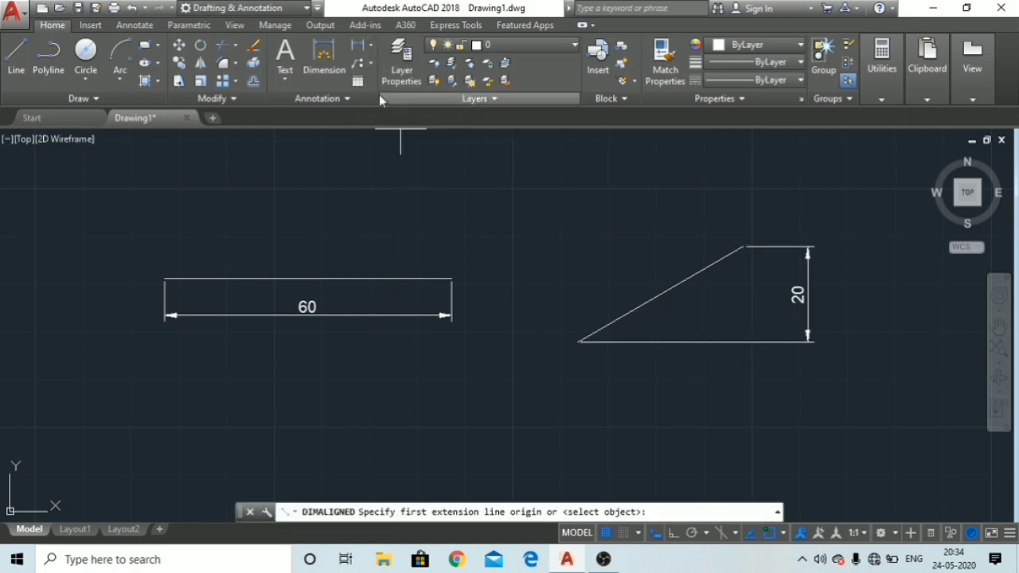
click(578, 343)
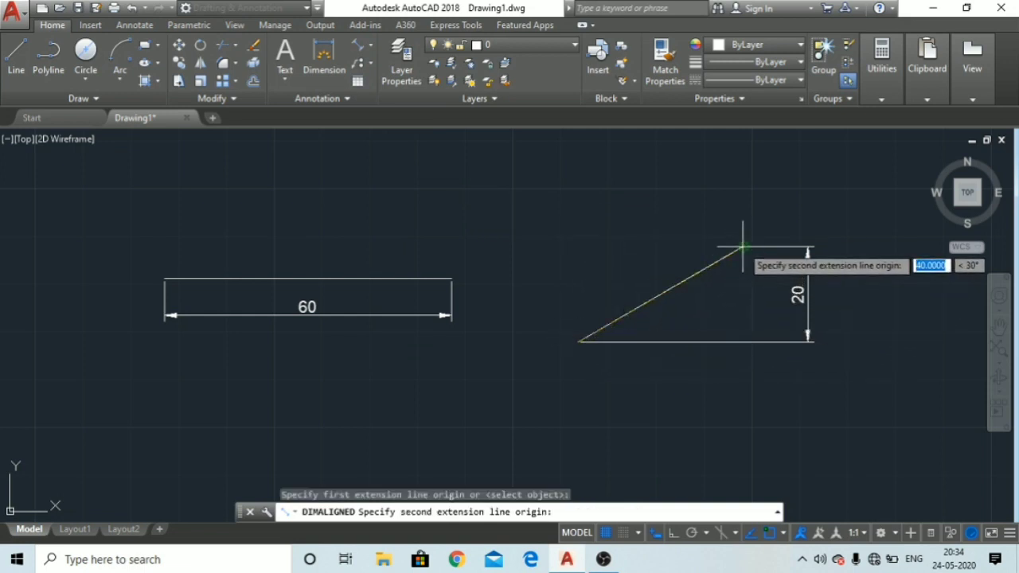
click(739, 247)
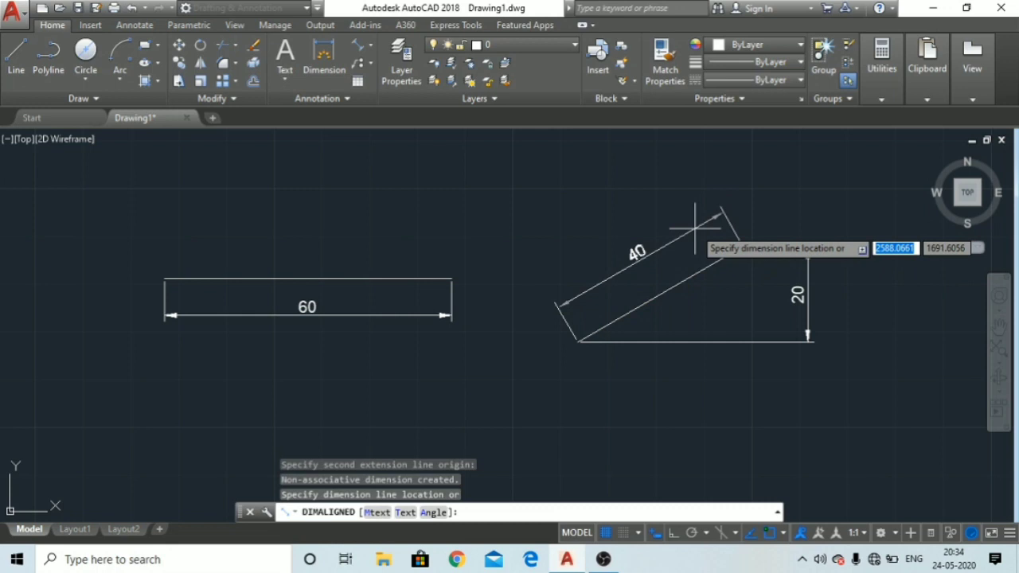
click(695, 228)
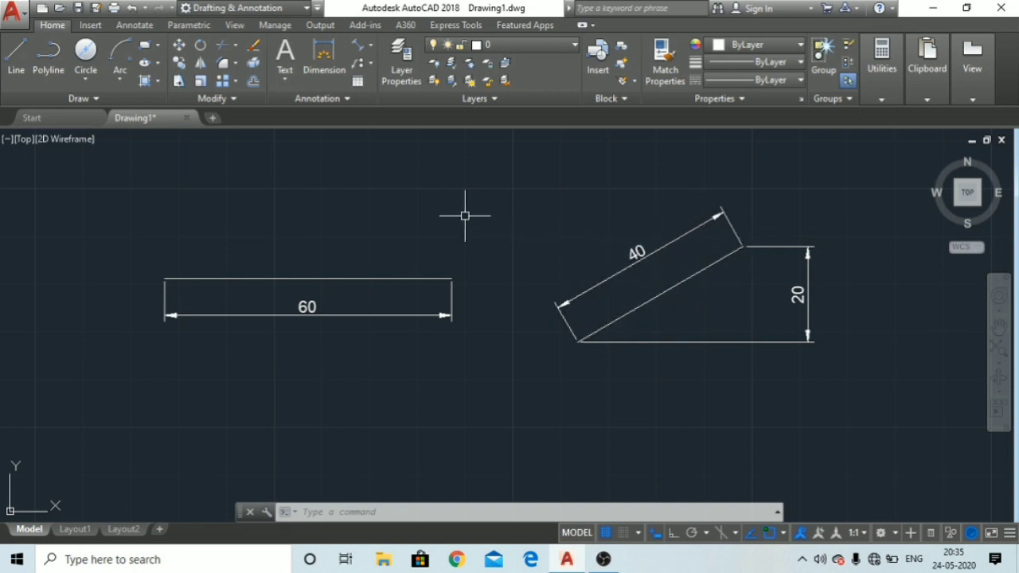
key(Escape)
key(Escape)
key(Escape)
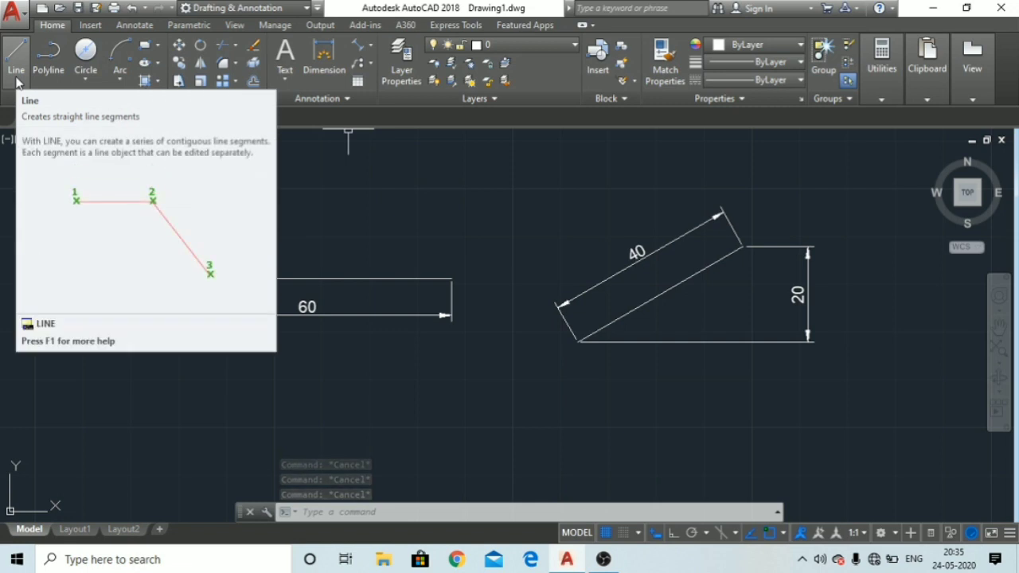
Below the triangle, draw a horizontal line joined to a line slanting up-left.
click(15, 60)
click(484, 457)
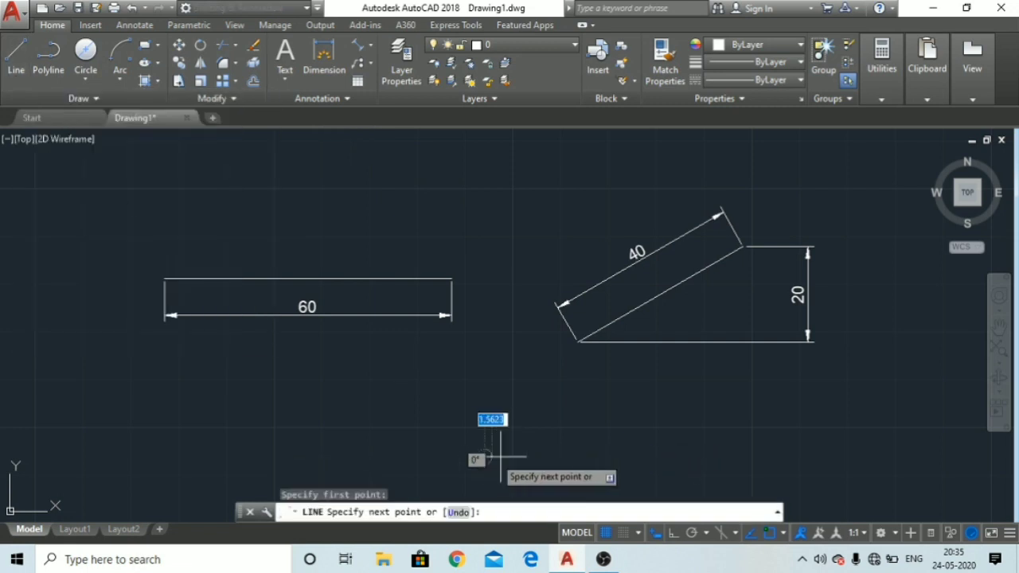
click(659, 536)
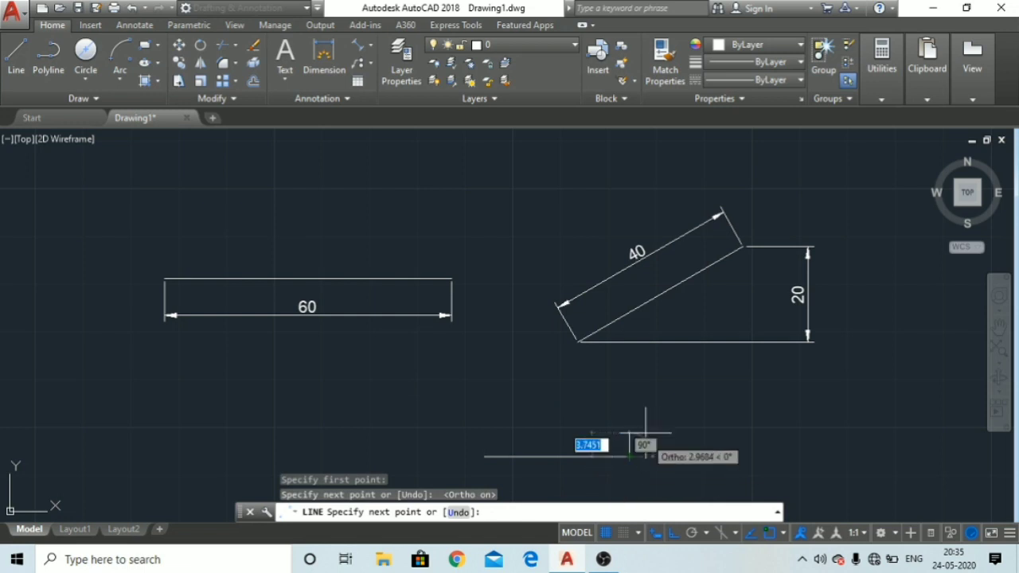
click(675, 534)
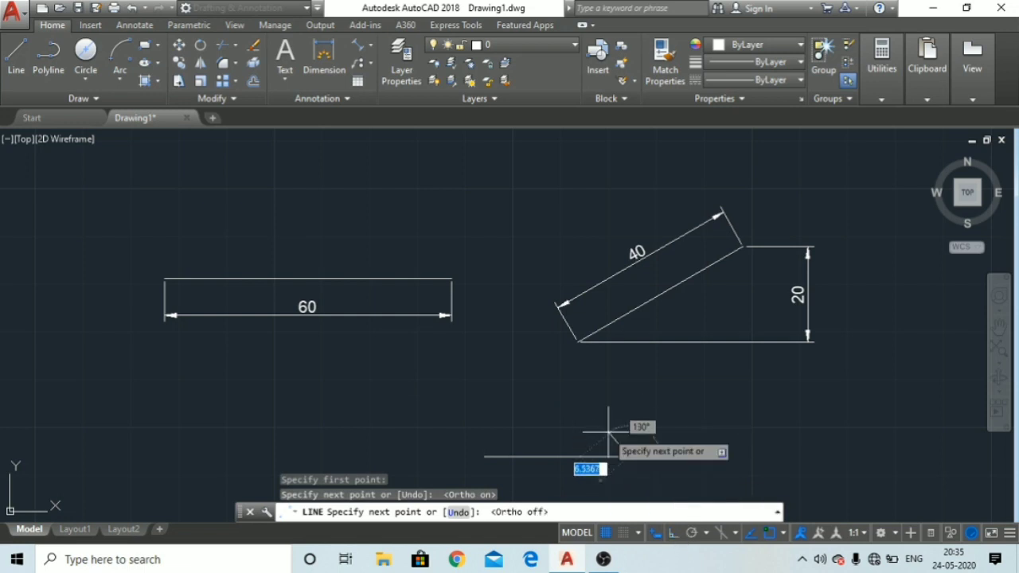
click(562, 385)
key(Escape)
key(Escape)
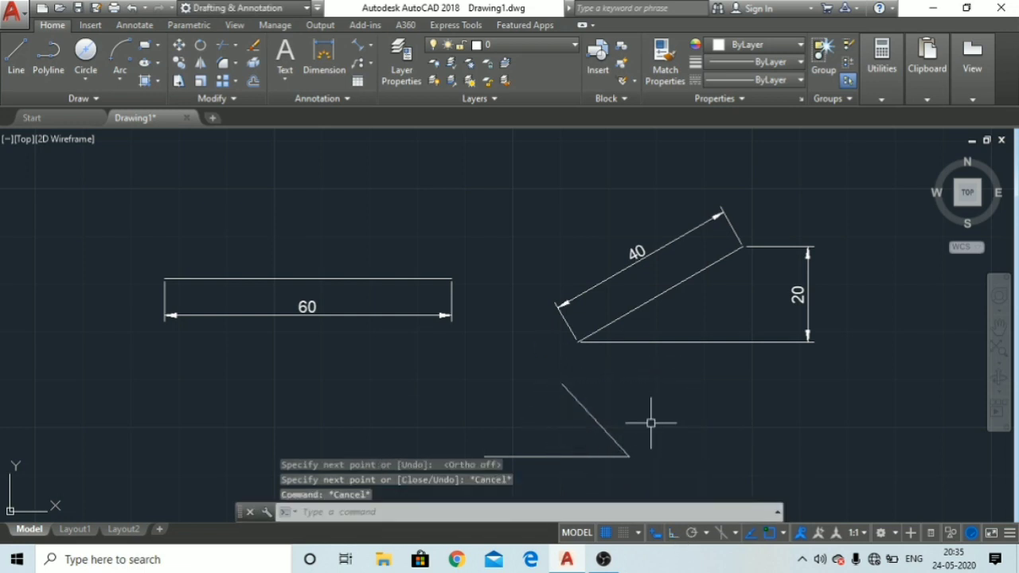
key(Escape)
key(Escape)
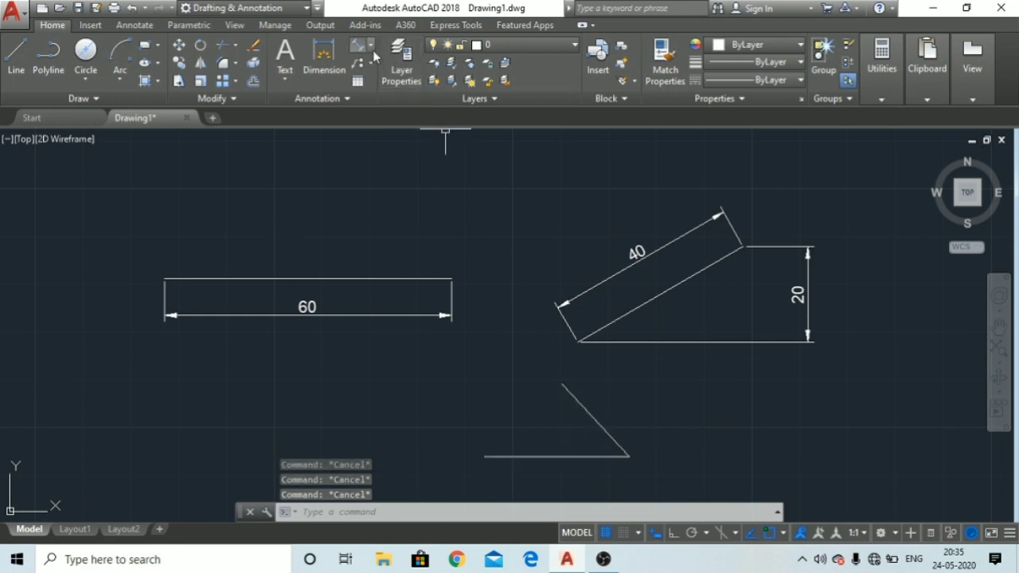
Add a 47° angular dimension between the horizontal and slanted lines, then zoom in on it.
click(371, 48)
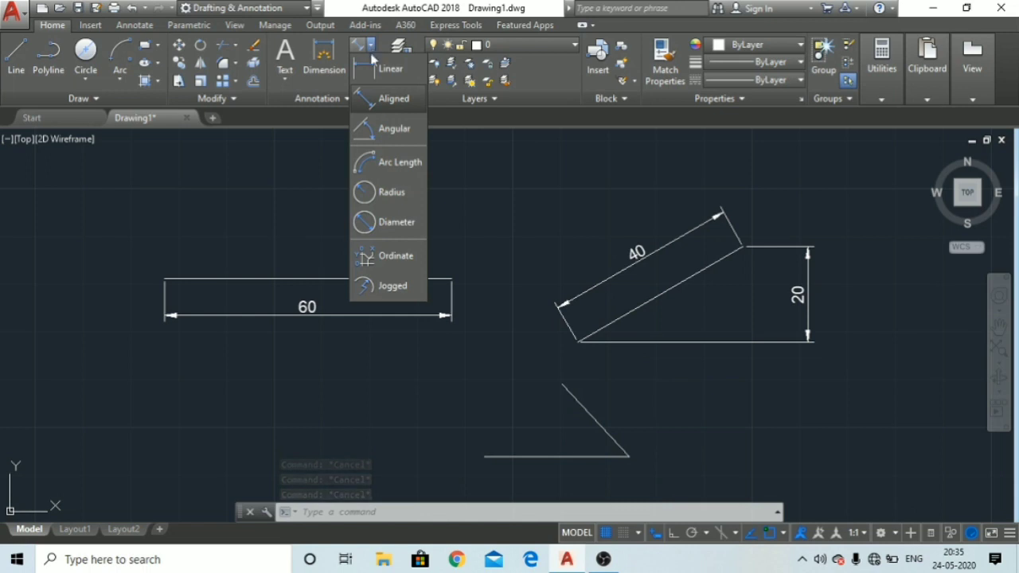
click(393, 140)
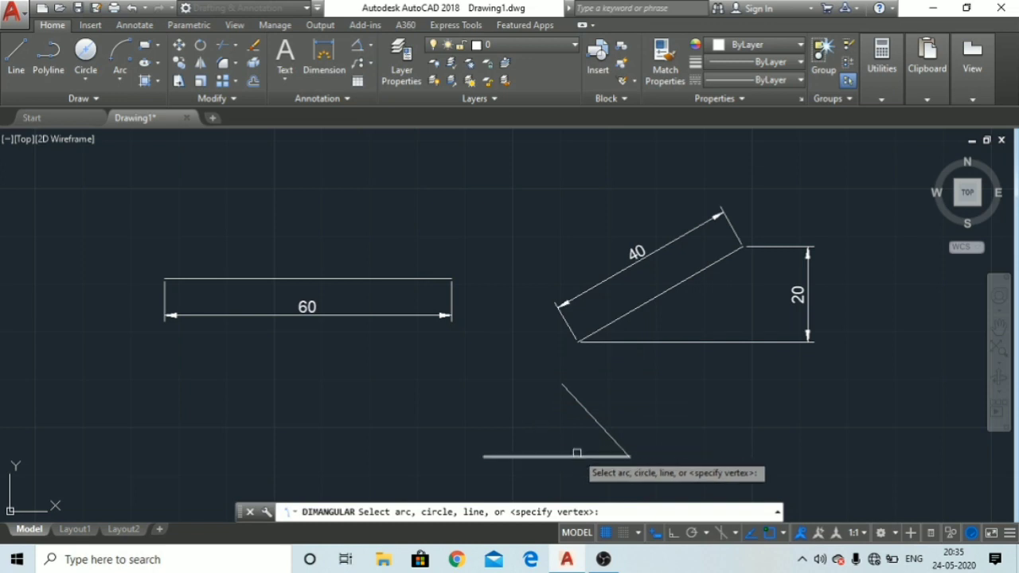
click(581, 455)
click(597, 422)
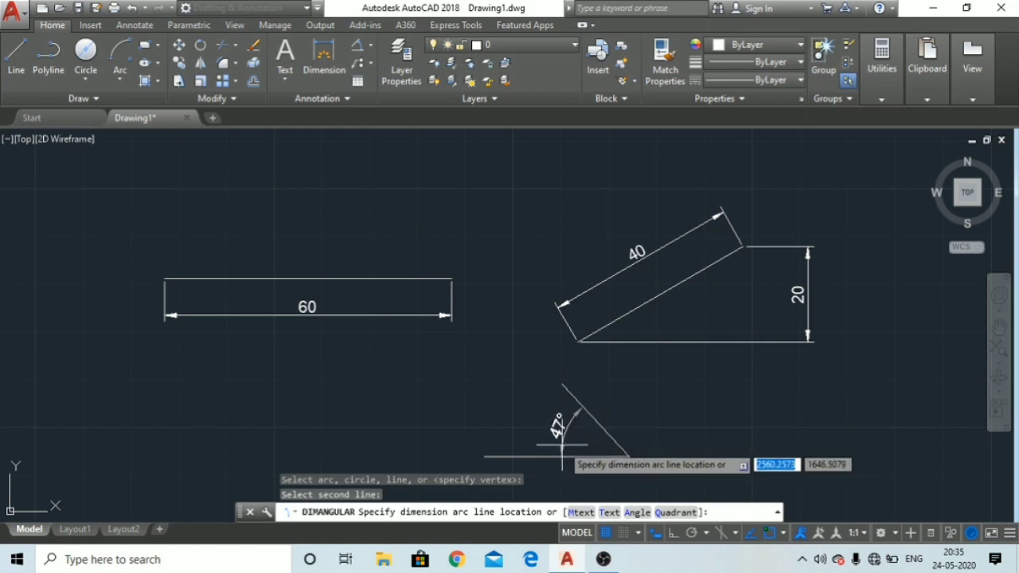
click(562, 444)
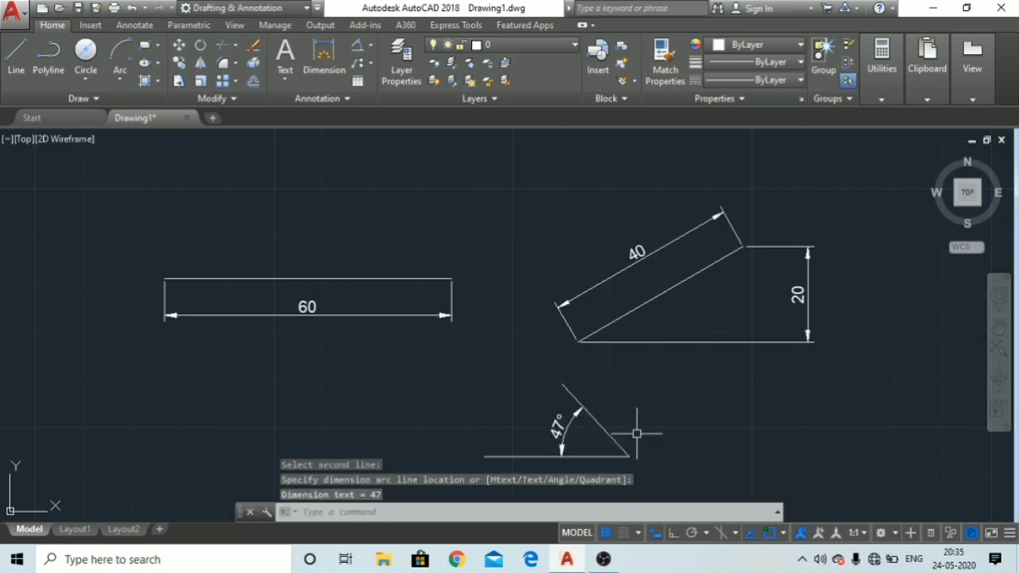
key(Escape)
key(Escape)
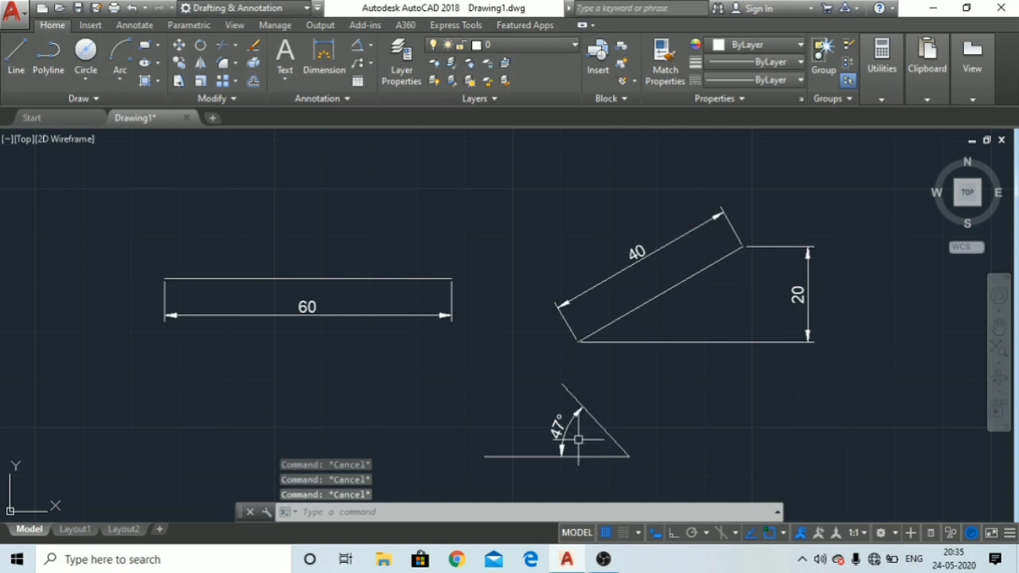
scroll(578, 439, up, 4)
middle_drag(578, 441, 611, 333)
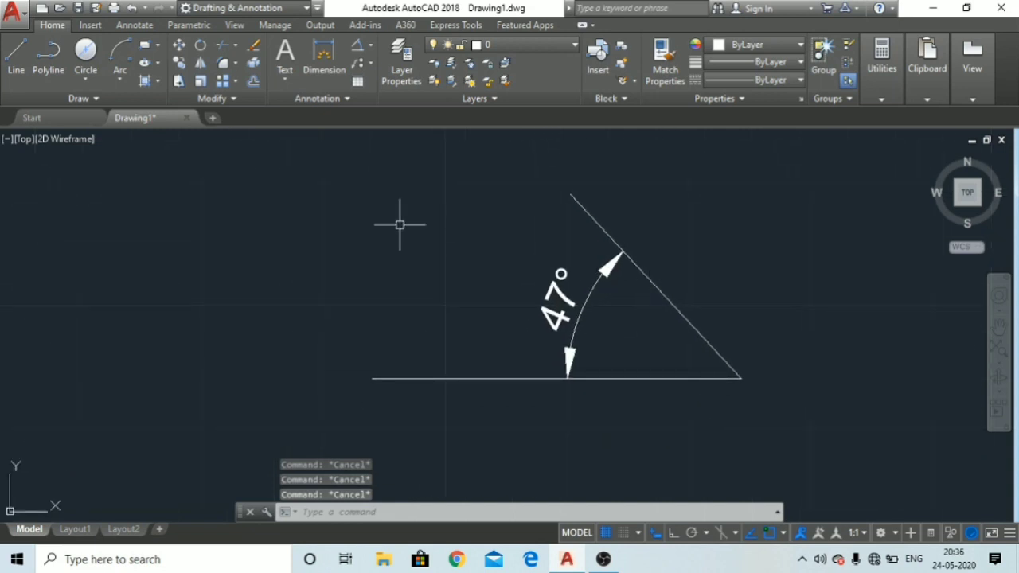
Start a duplicate angular dimension on the two lines and cancel it.
click(356, 49)
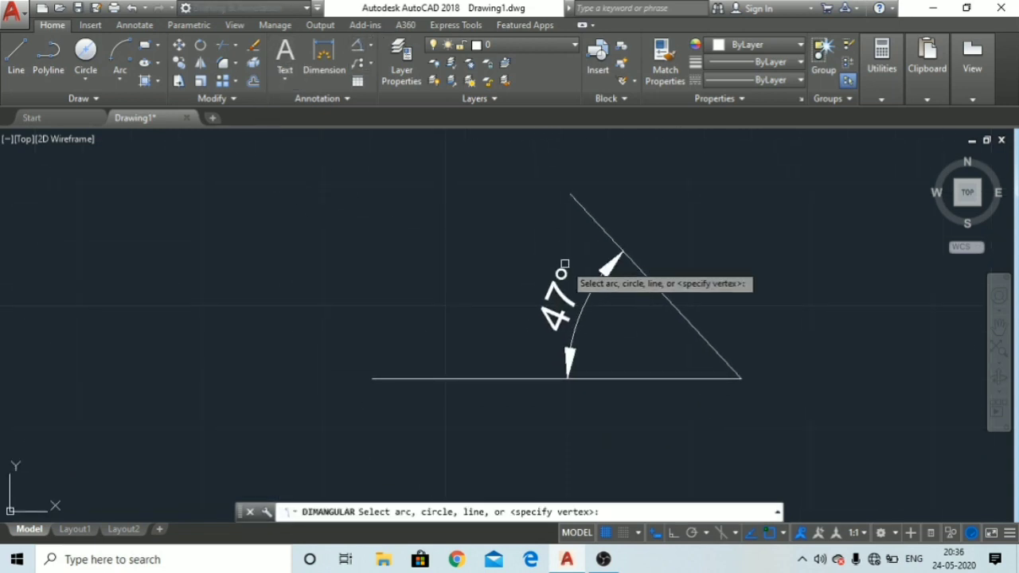
click(626, 378)
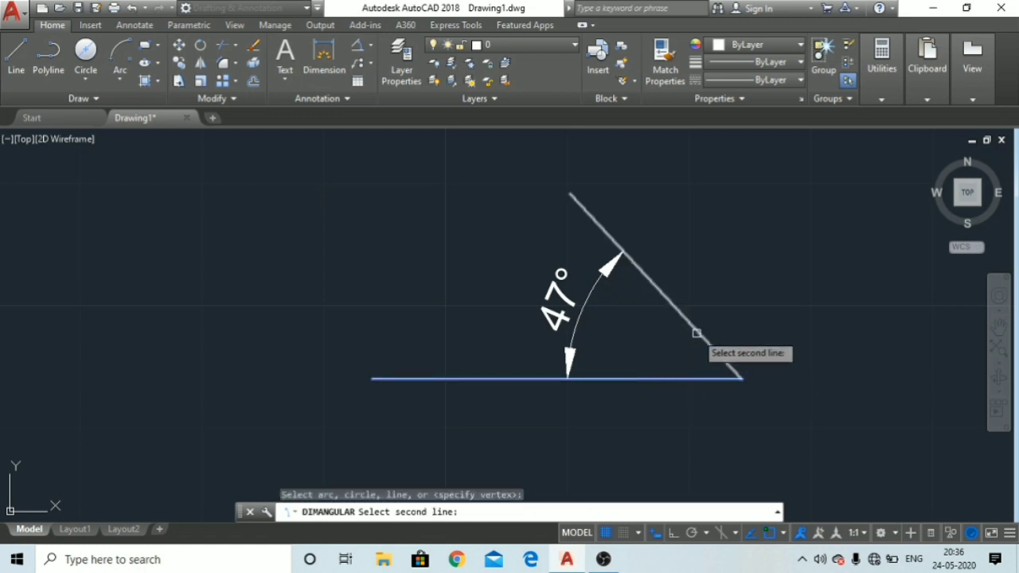
click(693, 329)
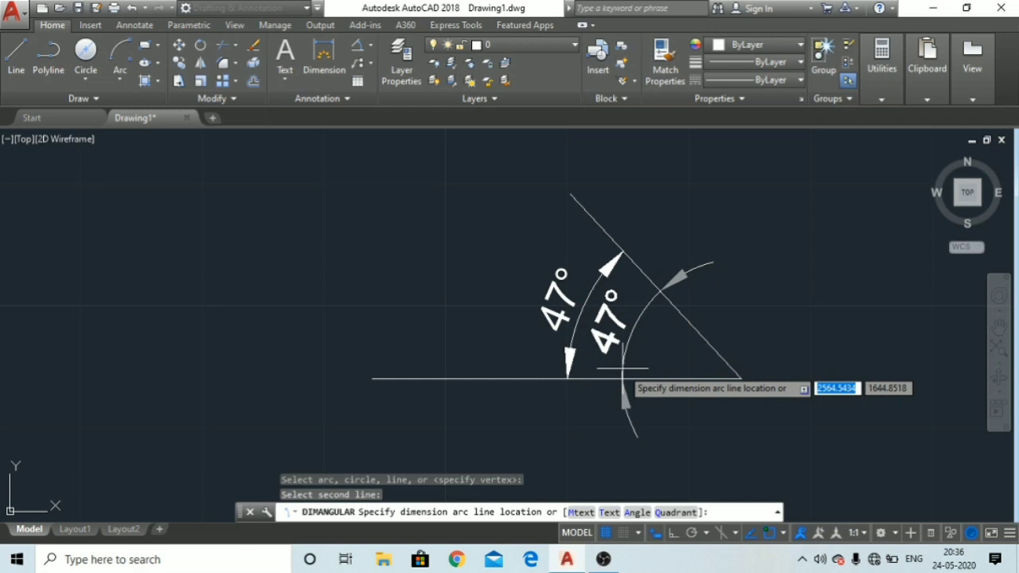
key(Escape)
key(Escape)
key(Escape)
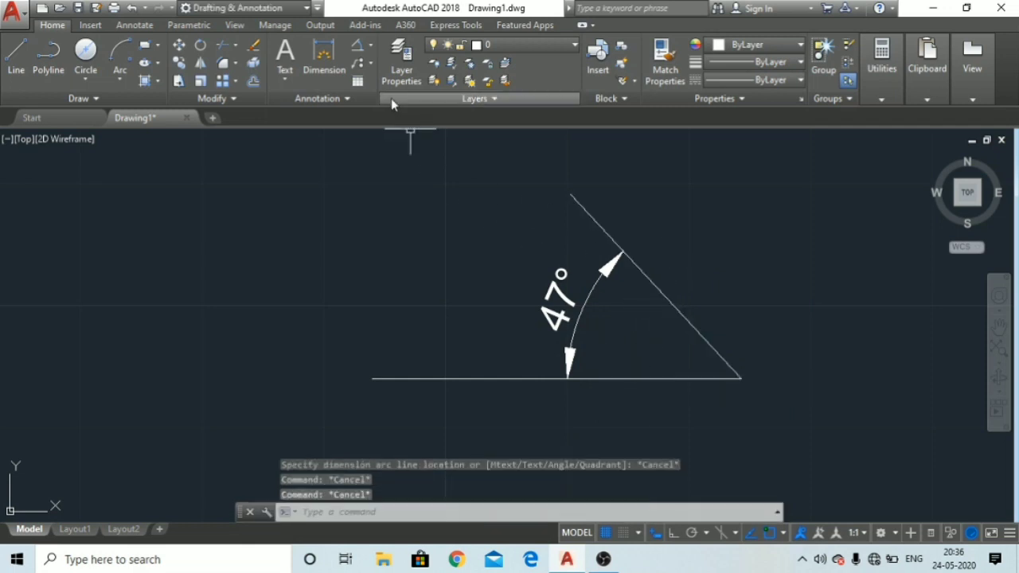
click(372, 44)
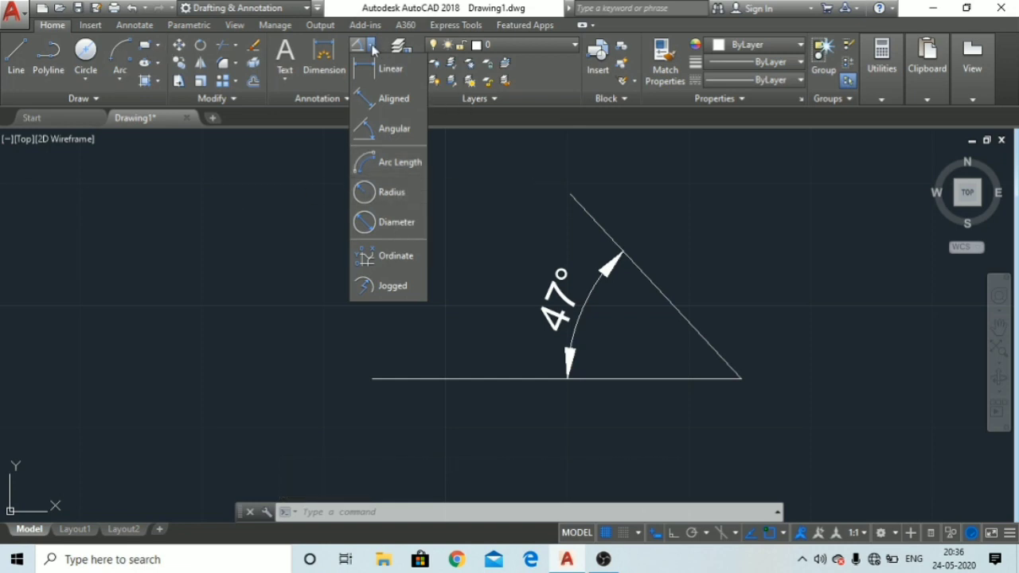
Draw a start-centre-end arc to the right of the 47° angle.
click(373, 49)
click(119, 79)
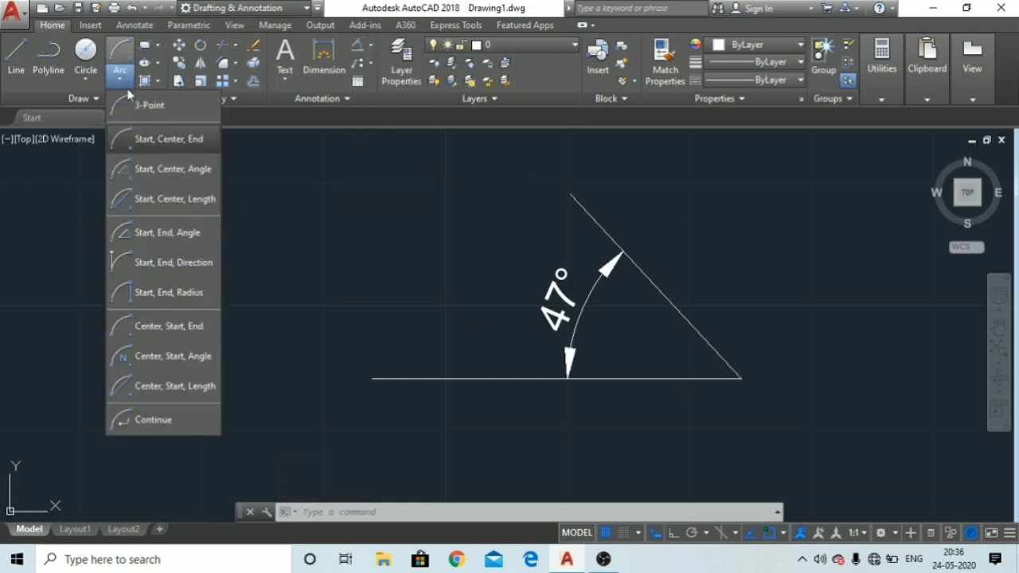
click(124, 140)
scroll(198, 288, down, 3)
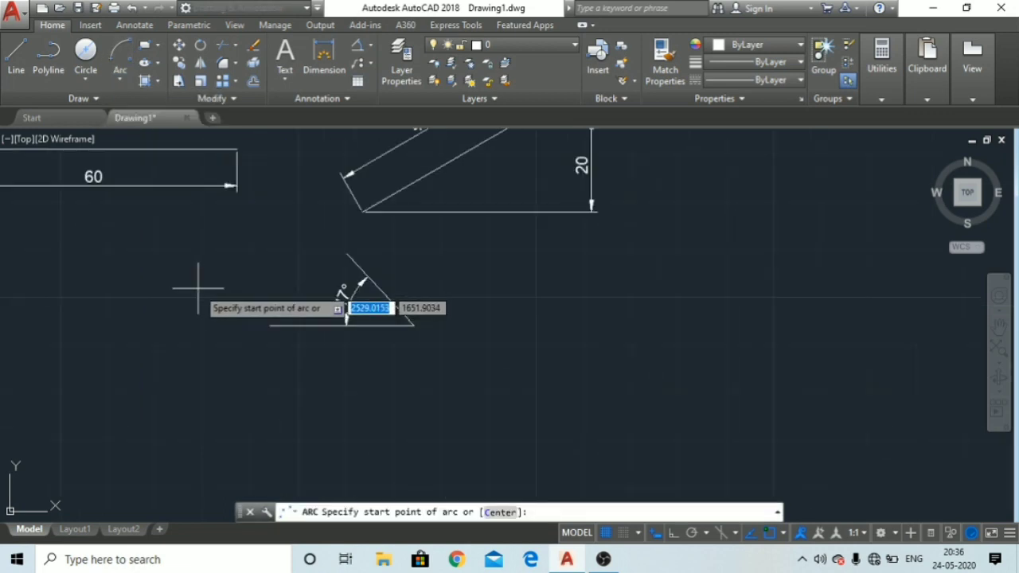
scroll(477, 312, up, 2)
scroll(458, 295, up, 3)
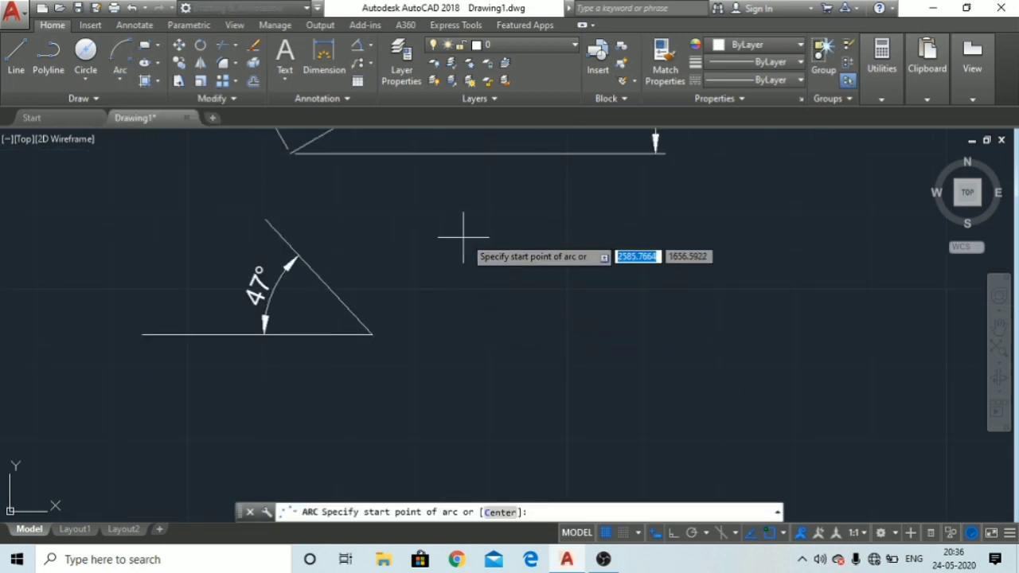
click(497, 242)
click(622, 307)
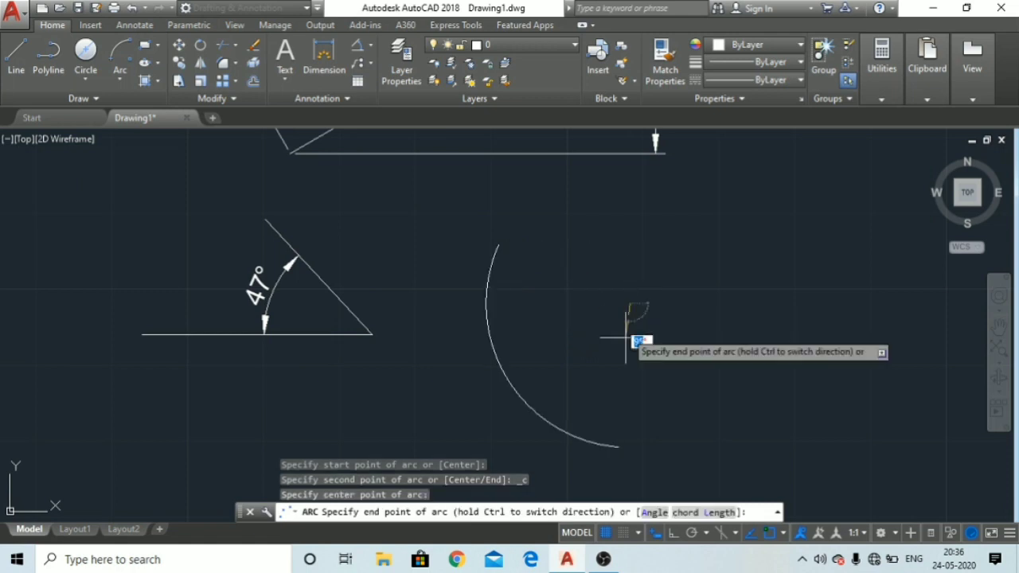
click(658, 414)
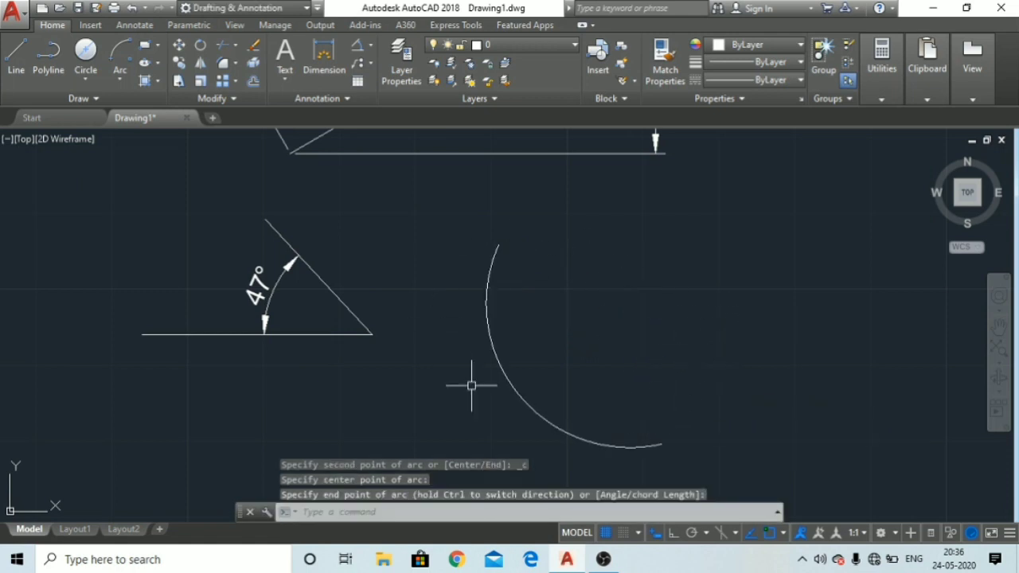
middle_drag(576, 409, 606, 364)
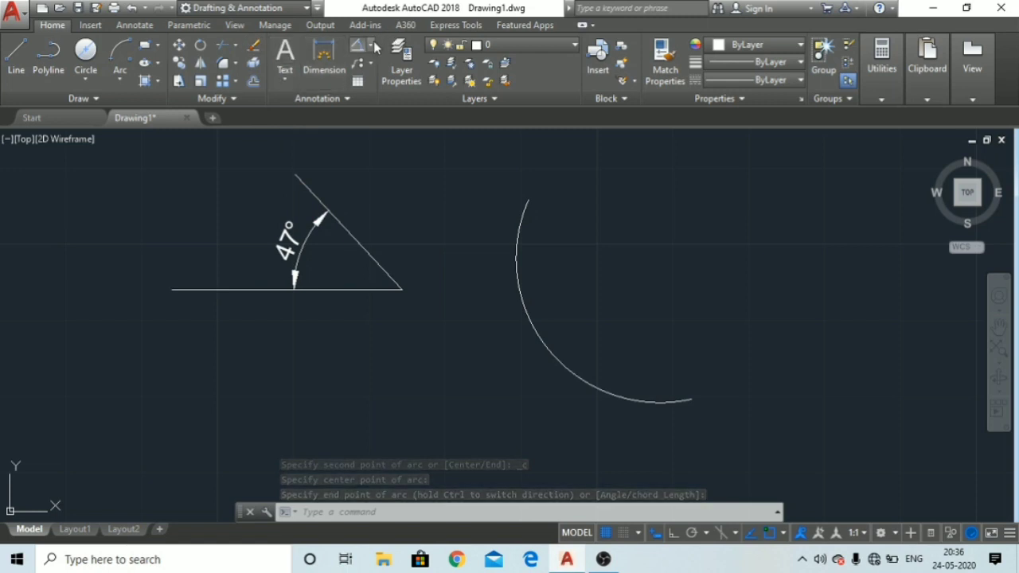
click(373, 46)
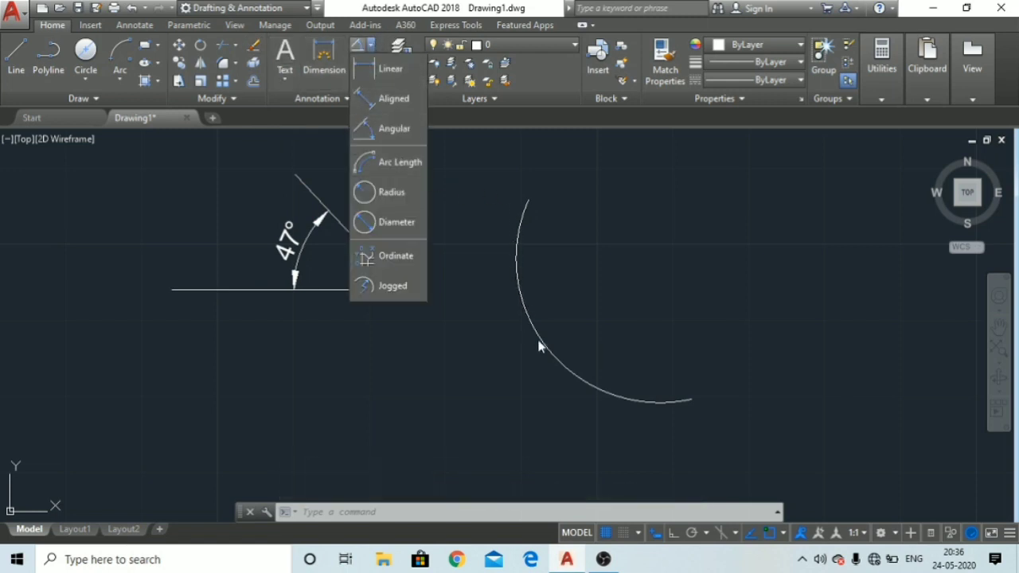
Dimension the arc's length as 41,81, placing the dimension beside the arc.
scroll(553, 374, up, 2)
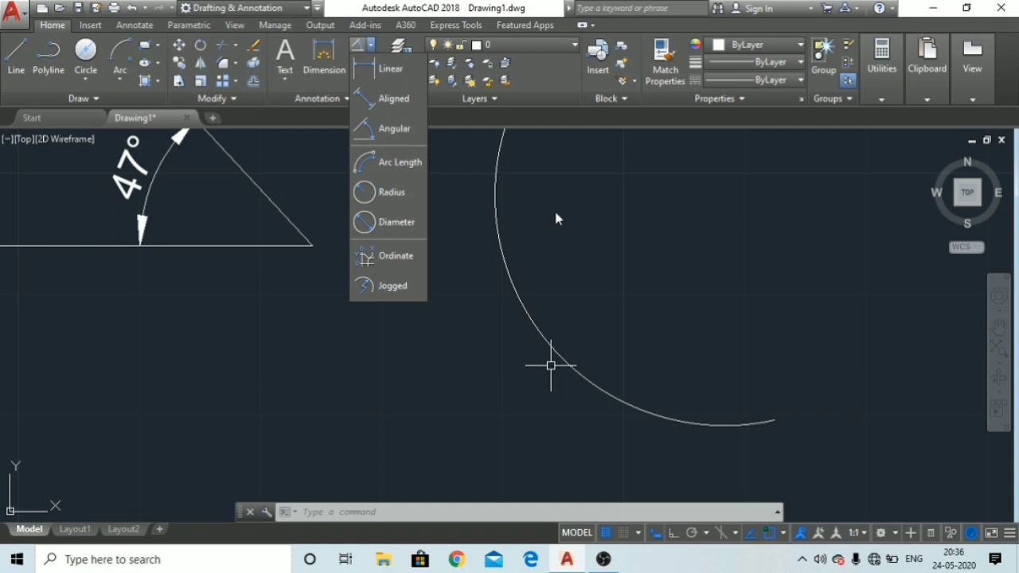
click(405, 162)
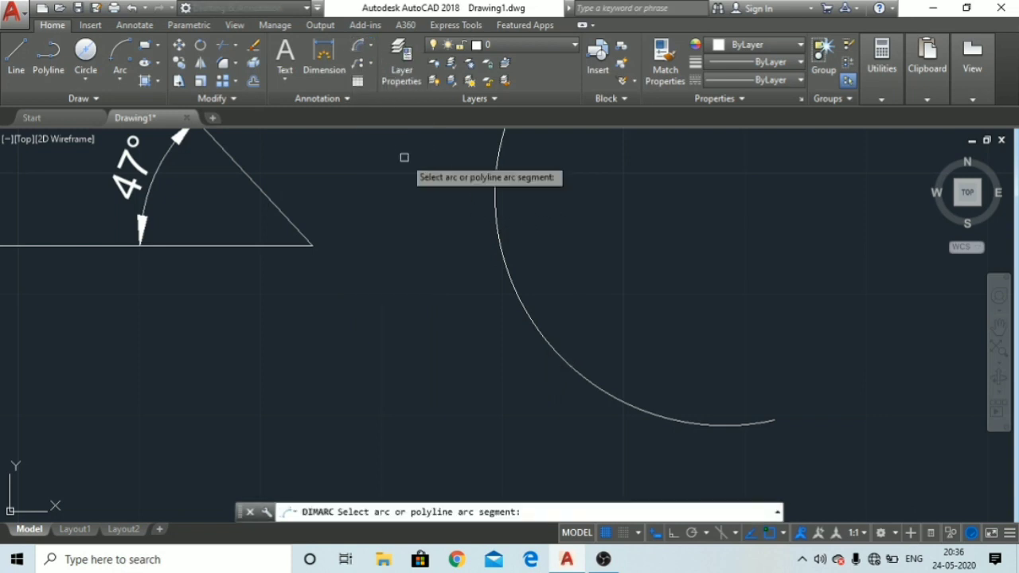
middle_drag(527, 231, 534, 281)
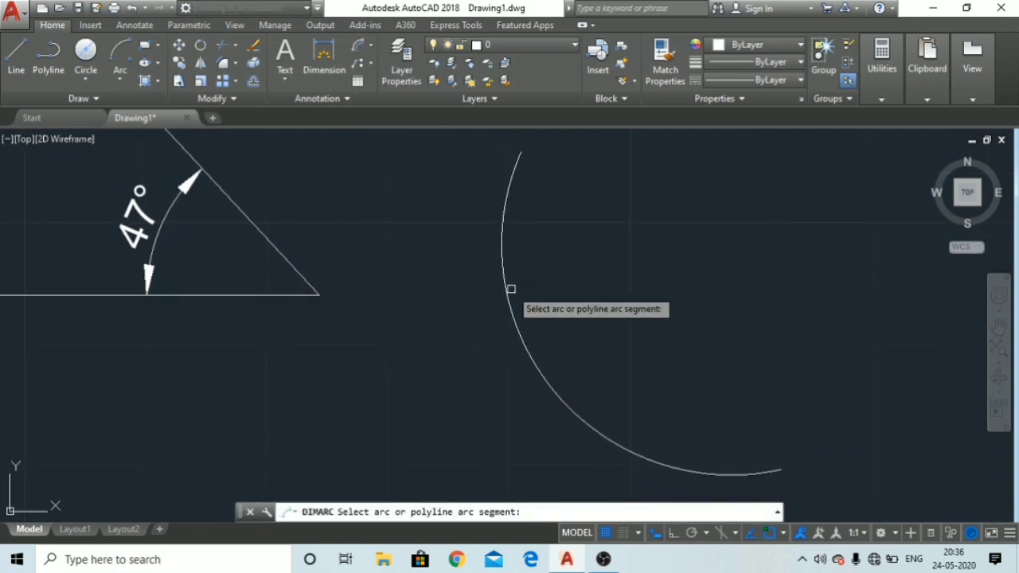
click(505, 294)
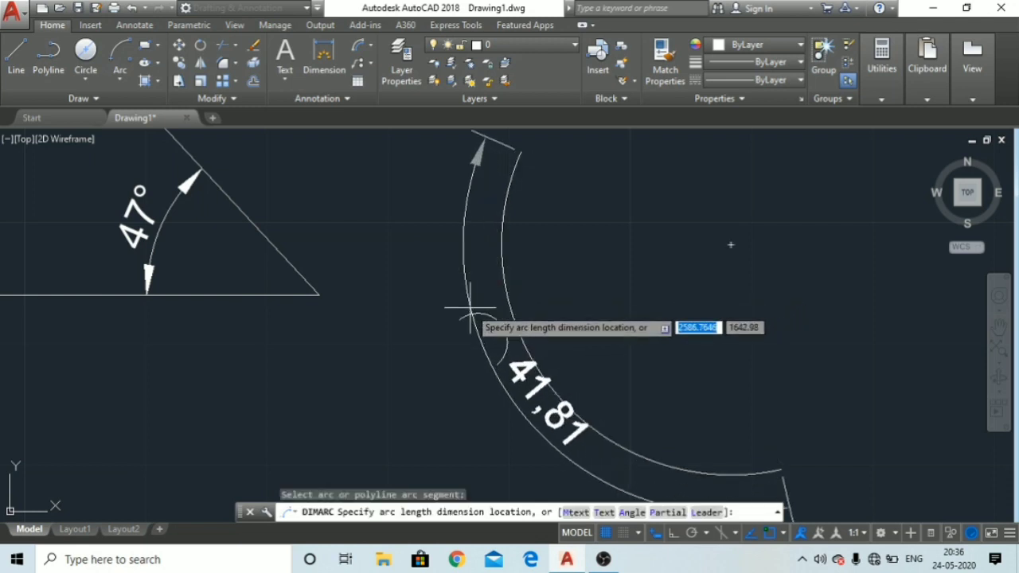
scroll(470, 309, down, 2)
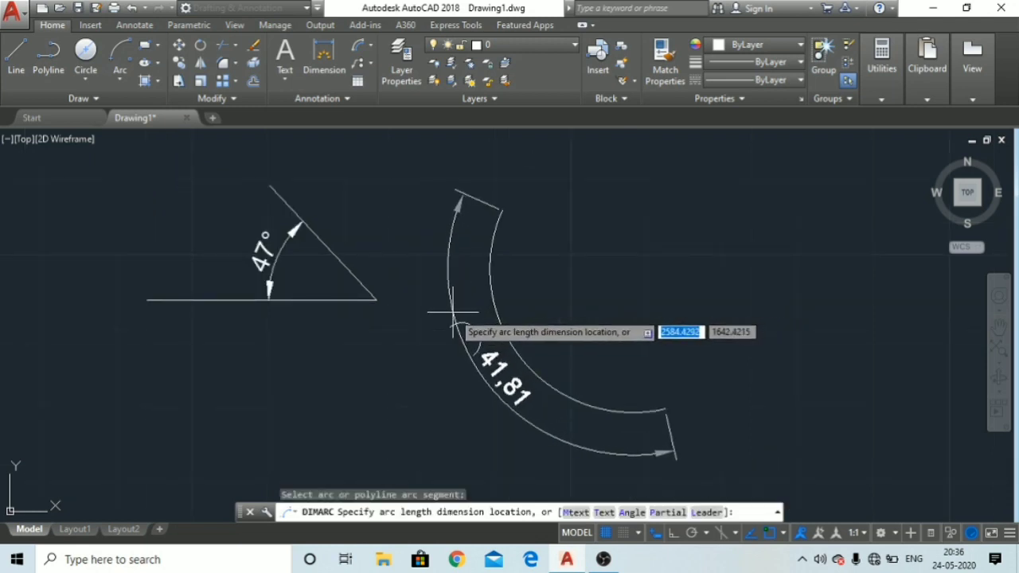
click(455, 309)
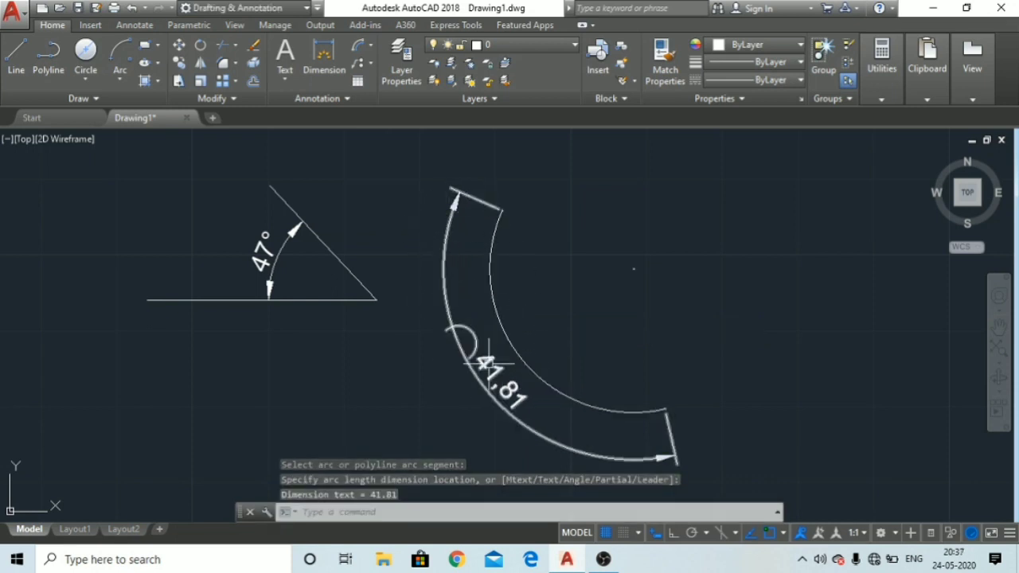
scroll(484, 360, up, 2)
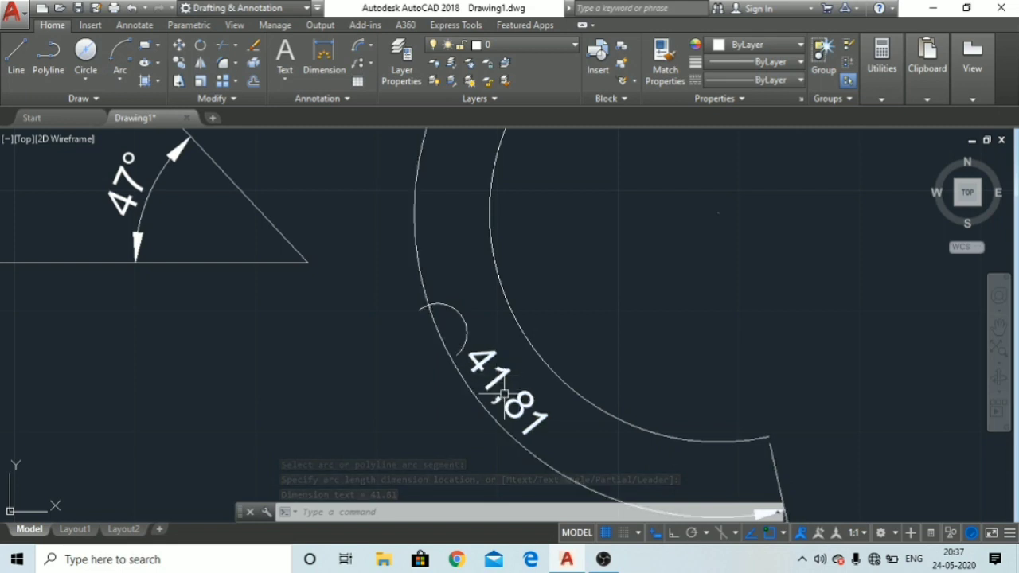
scroll(496, 403, up, 1)
scroll(504, 396, up, 1)
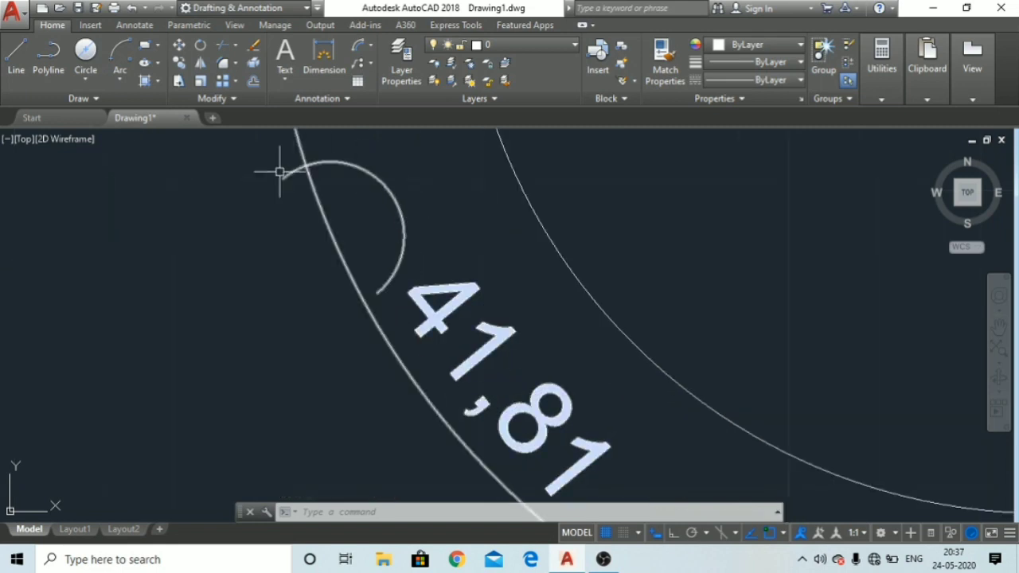
scroll(415, 272, down, 3)
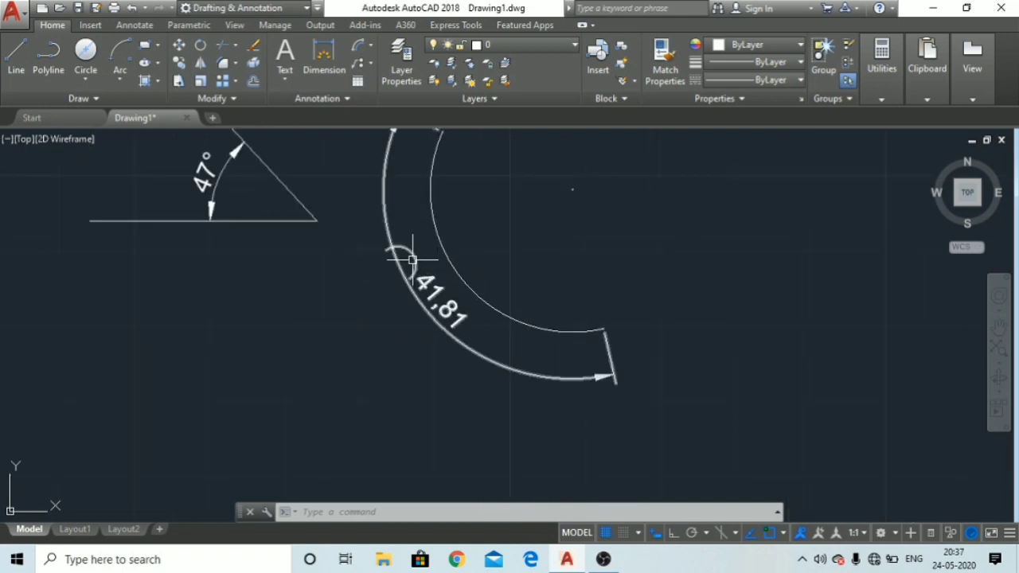
middle_drag(434, 244, 477, 296)
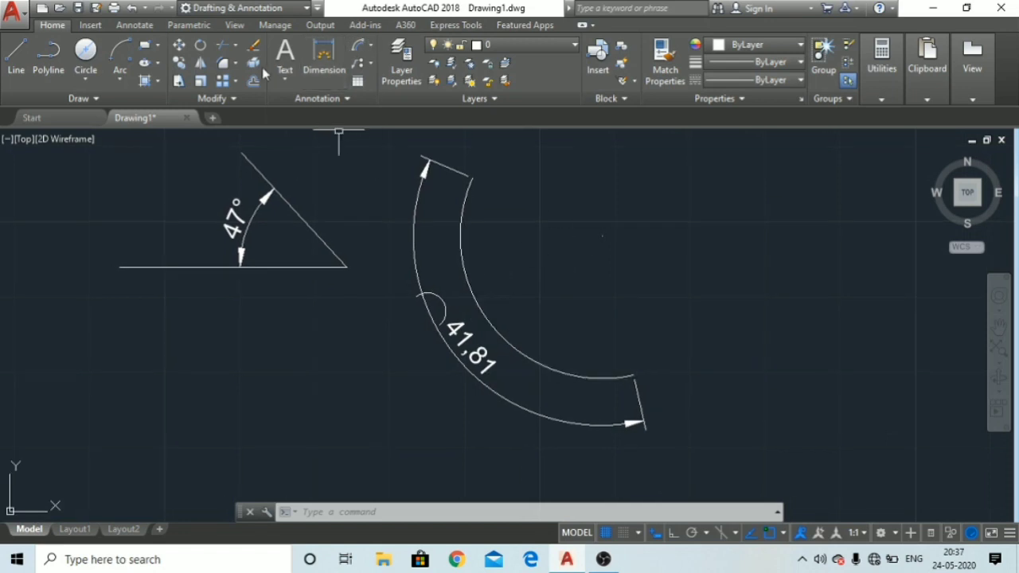
Draw a centre-radius circle to the right of the arc.
click(369, 46)
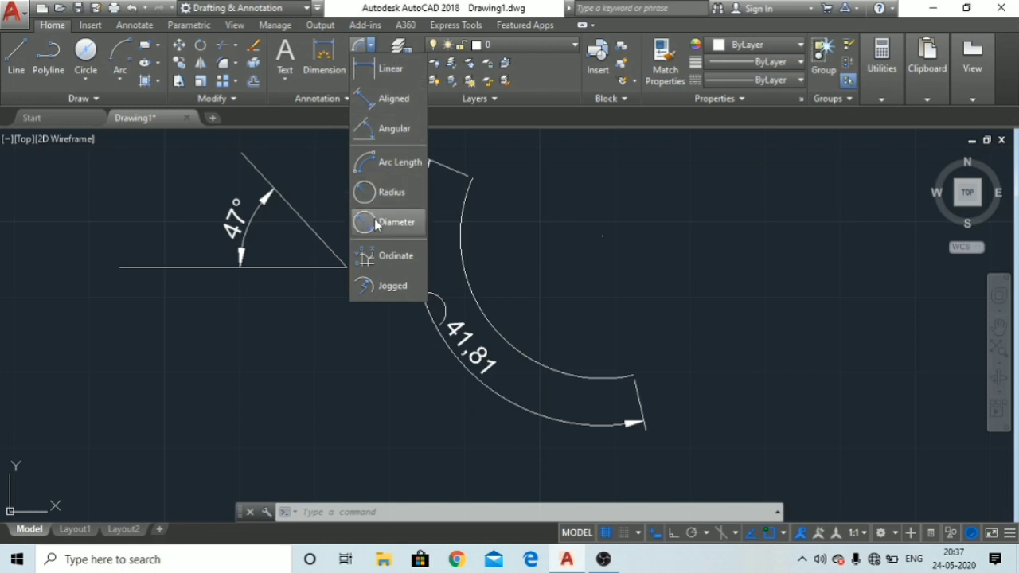
click(371, 46)
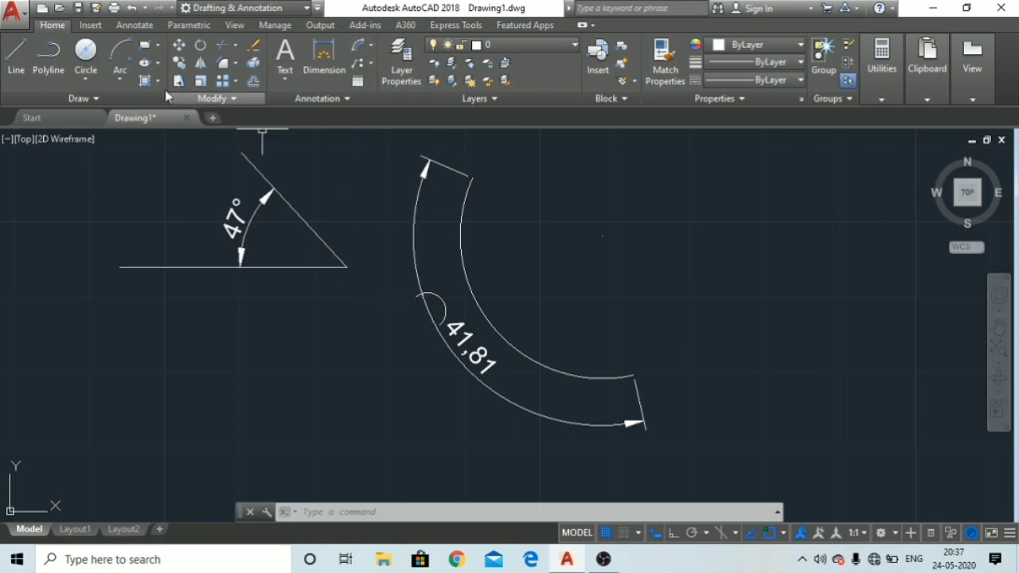
click(87, 79)
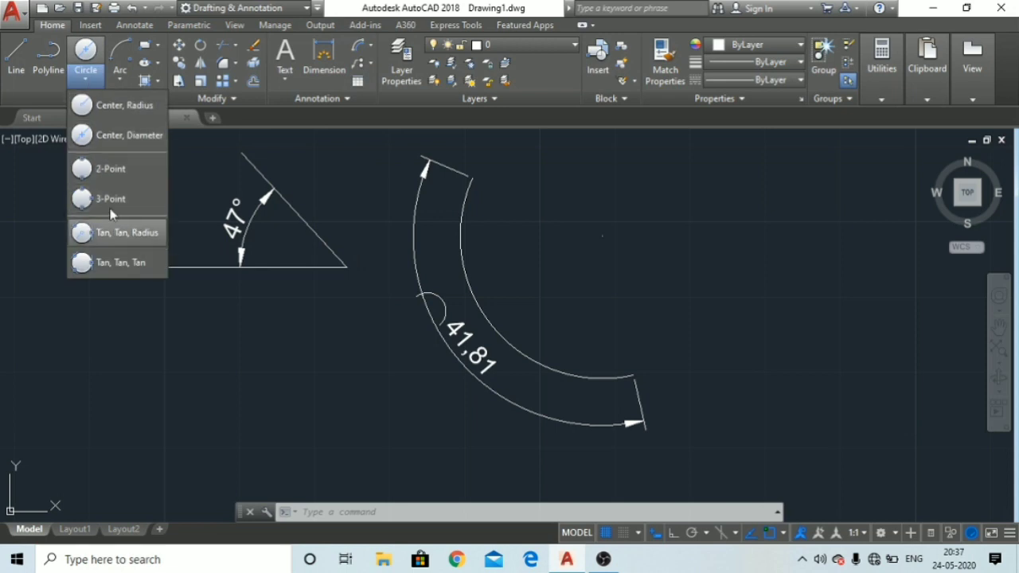
click(137, 113)
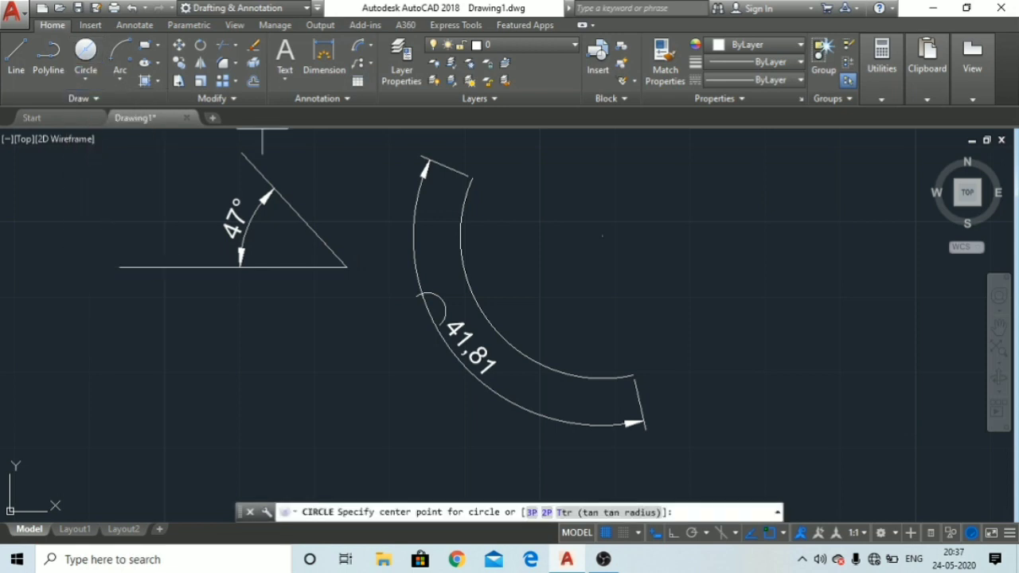
click(614, 259)
click(614, 196)
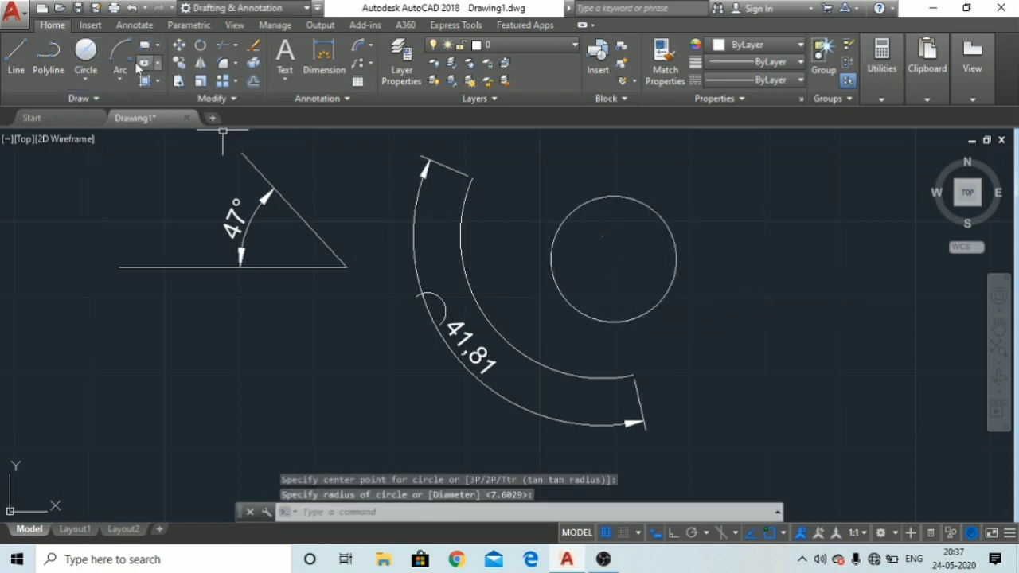
Draw a second circle at the lower right, sized by its diameter.
click(86, 79)
click(114, 133)
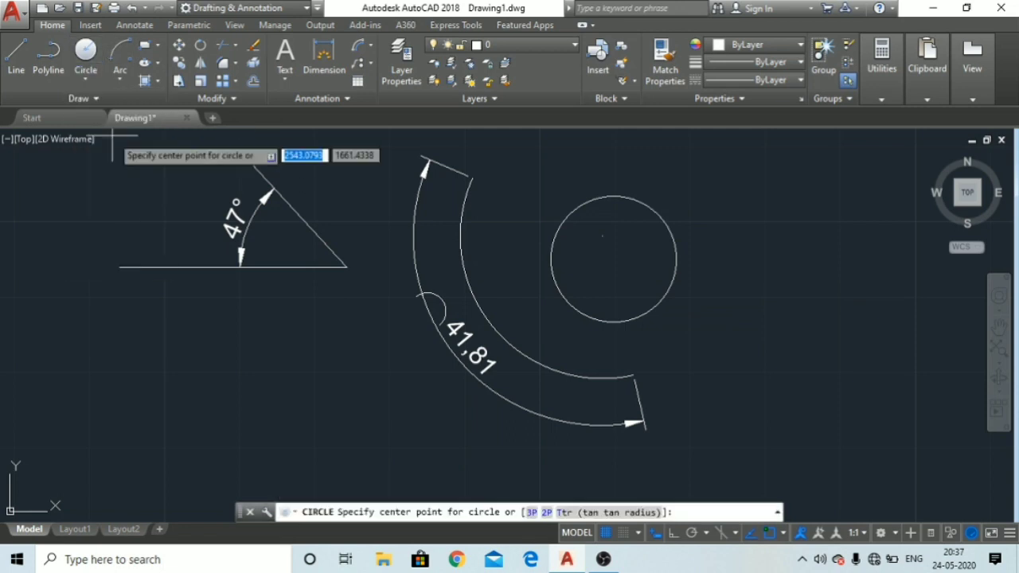
click(813, 373)
click(823, 241)
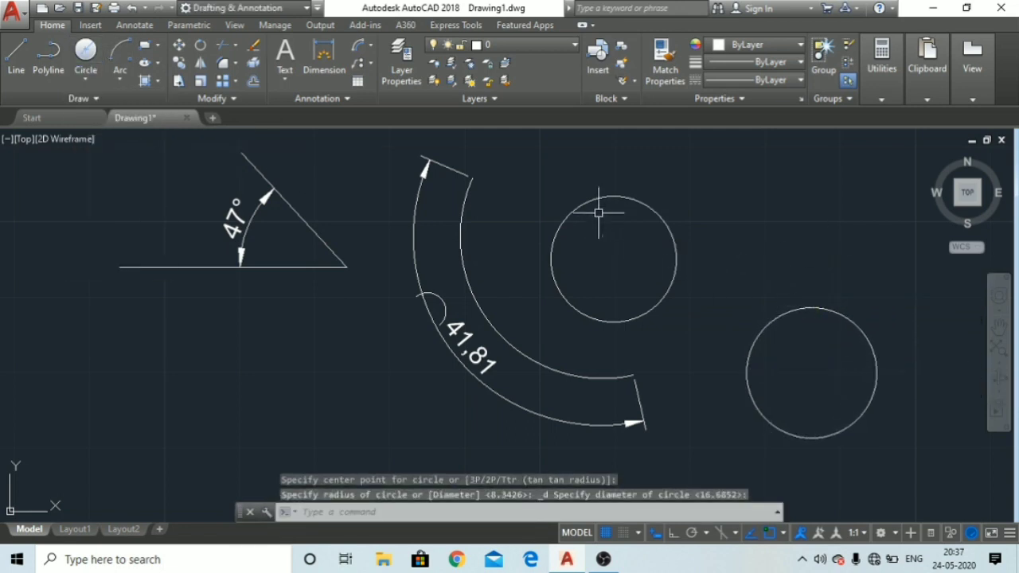
click(369, 49)
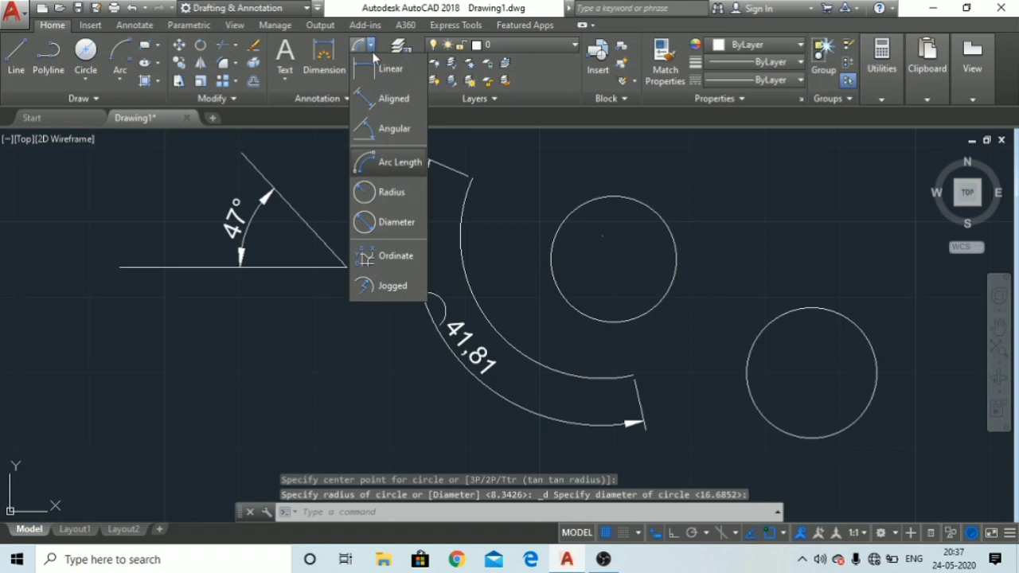
Add an R8,34 radius dimension to the upper circle, placed inside it.
click(390, 200)
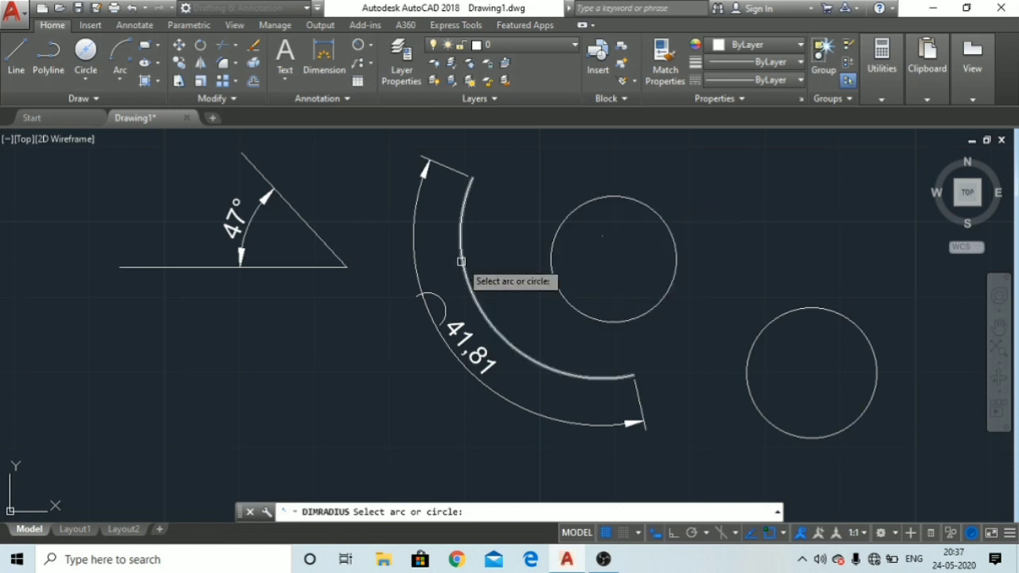
click(615, 196)
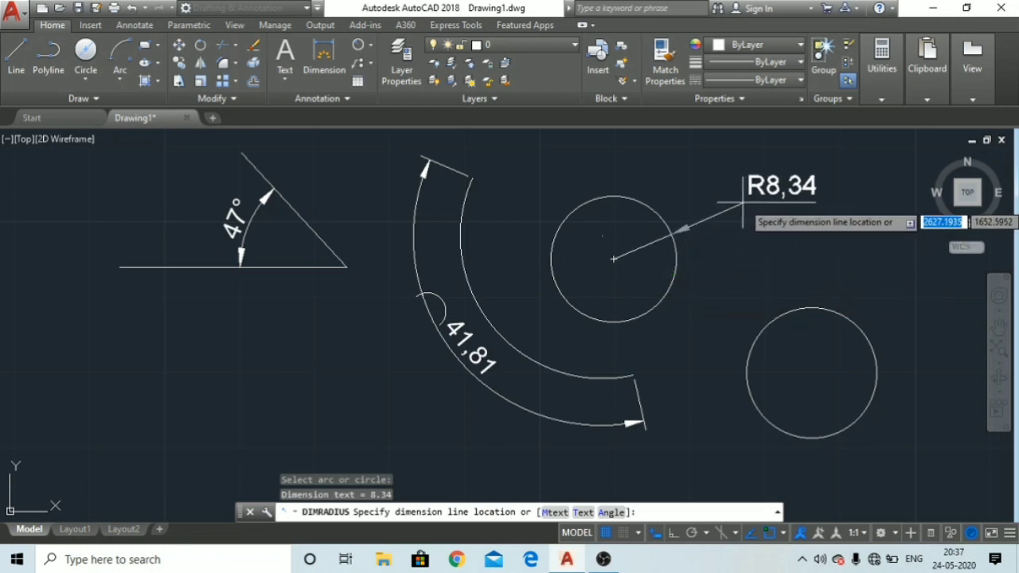
click(629, 257)
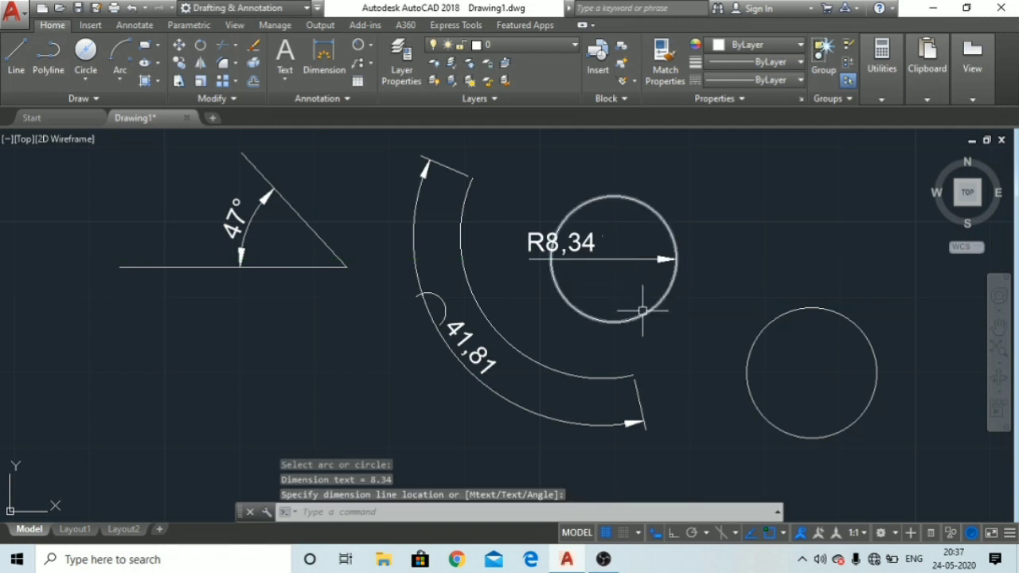
scroll(629, 307, up, 2)
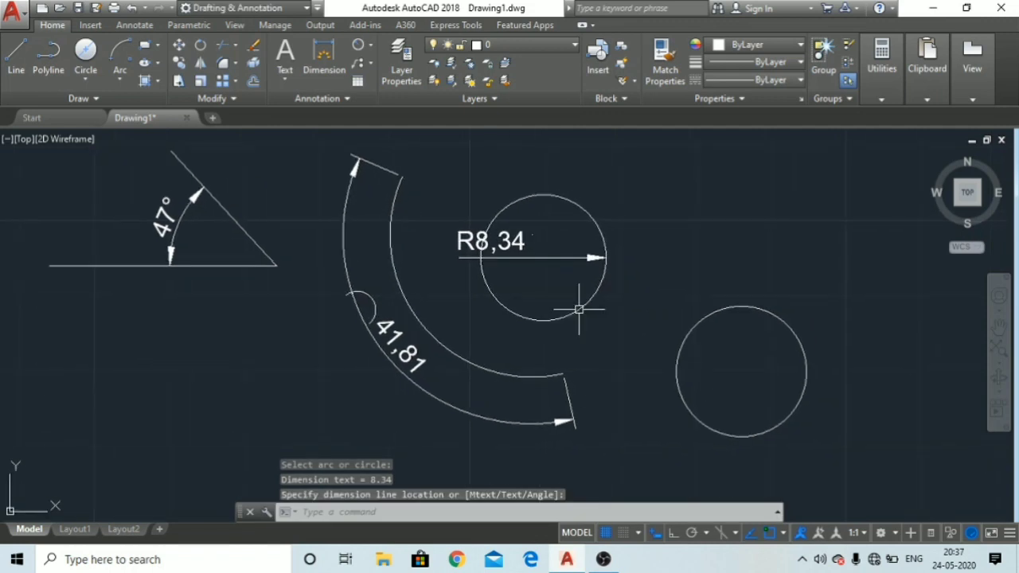
scroll(490, 263, up, 3)
scroll(484, 261, up, 2)
scroll(469, 311, up, 1)
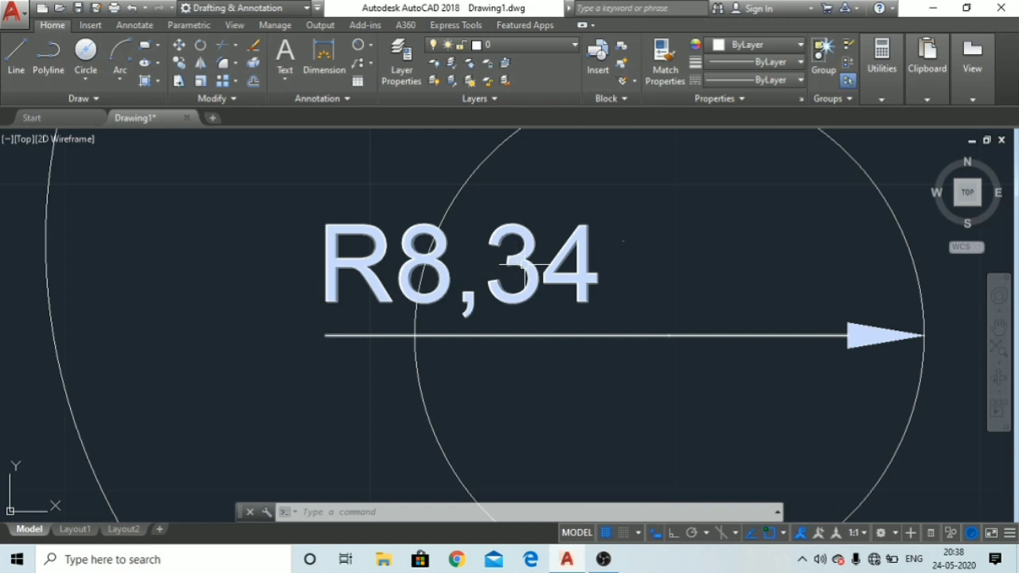
Dimension the lower circle's diameter as Ø17,34, placed across the circle.
click(370, 45)
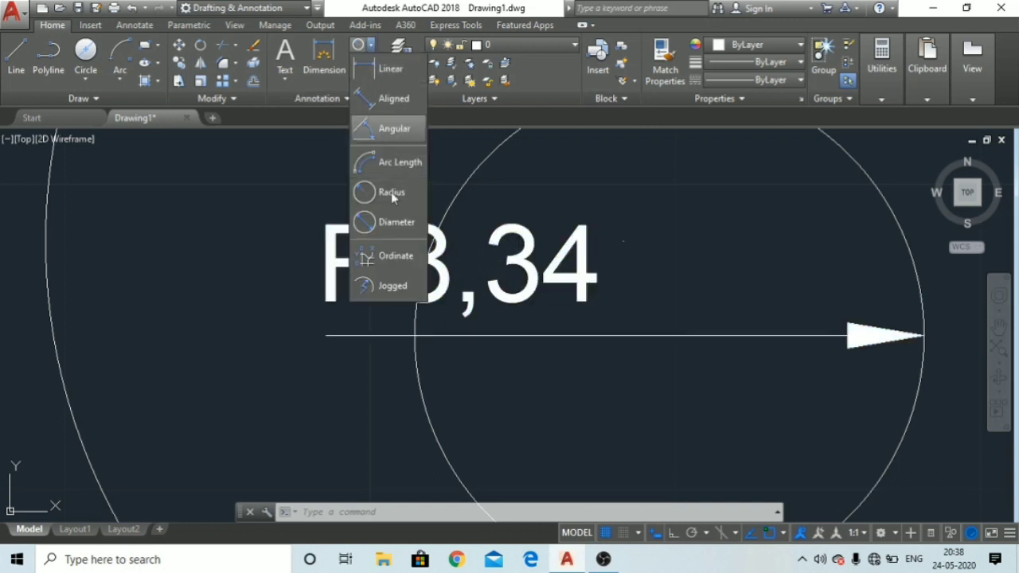
scroll(889, 369, down, 5)
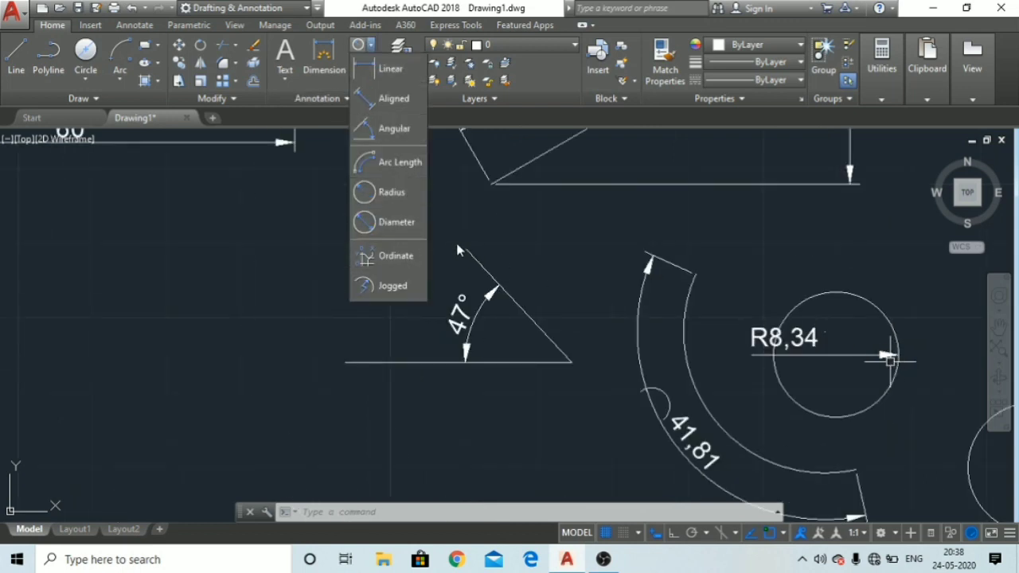
click(392, 222)
middle_drag(804, 360, 420, 240)
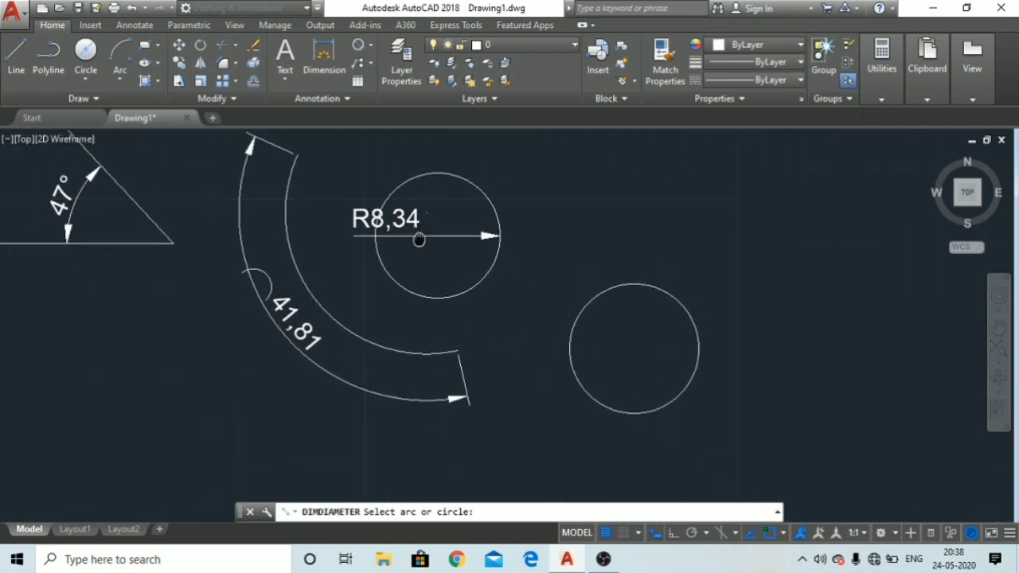
scroll(643, 305, up, 2)
scroll(602, 245, up, 2)
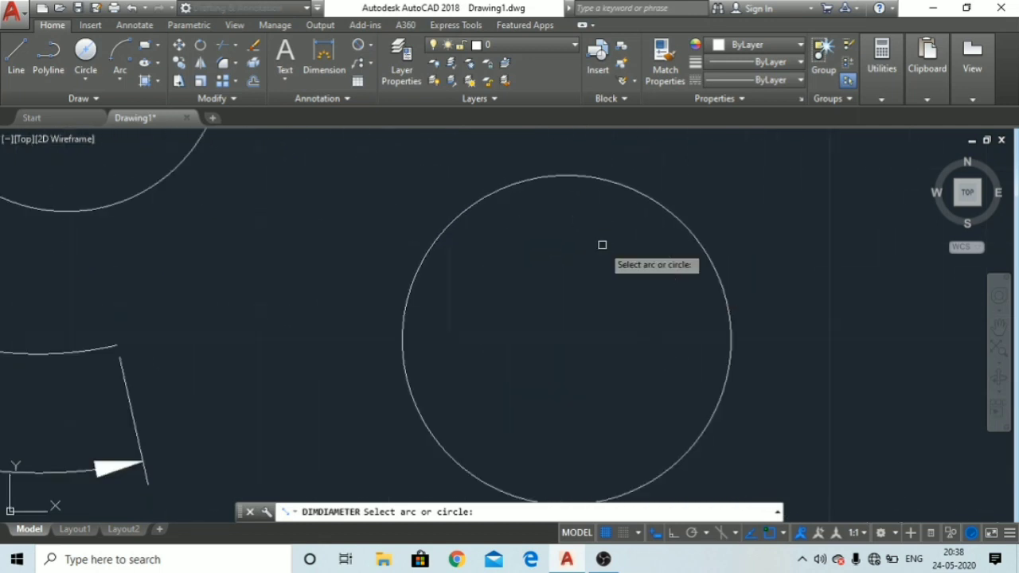
middle_drag(684, 226, 686, 189)
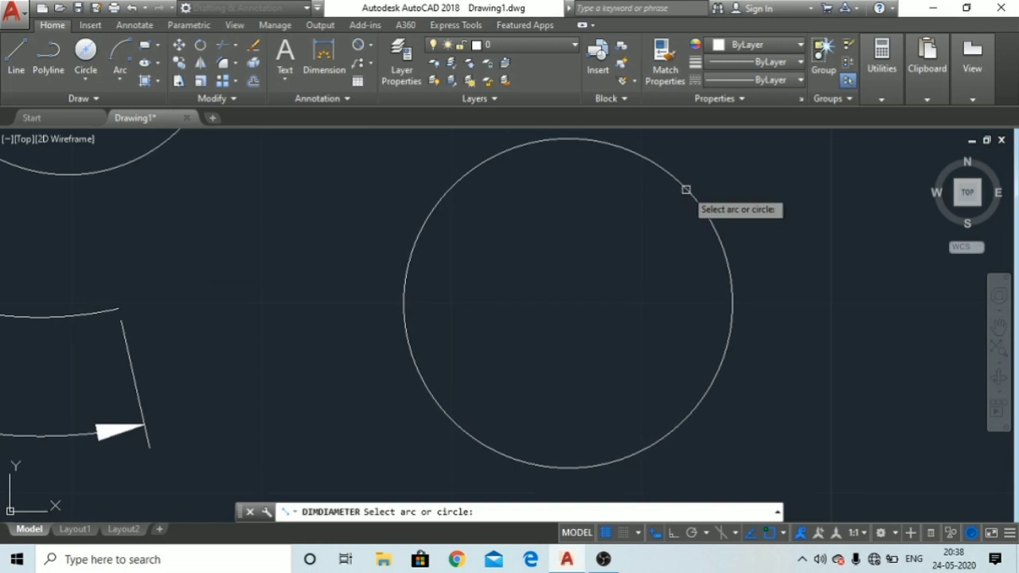
click(686, 190)
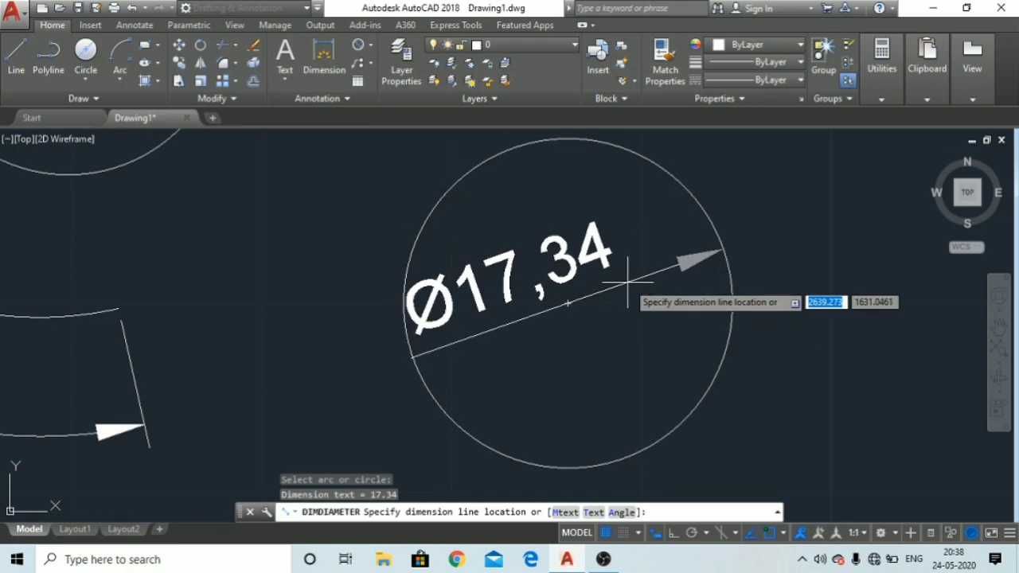
click(628, 280)
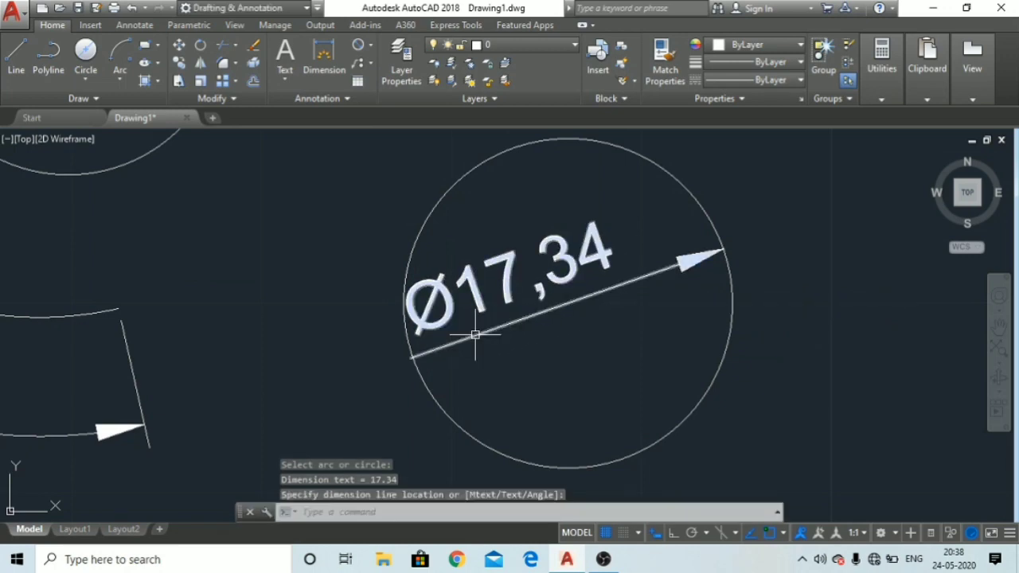
key(Escape)
key(Escape)
key(Escape)
scroll(417, 316, up, 5)
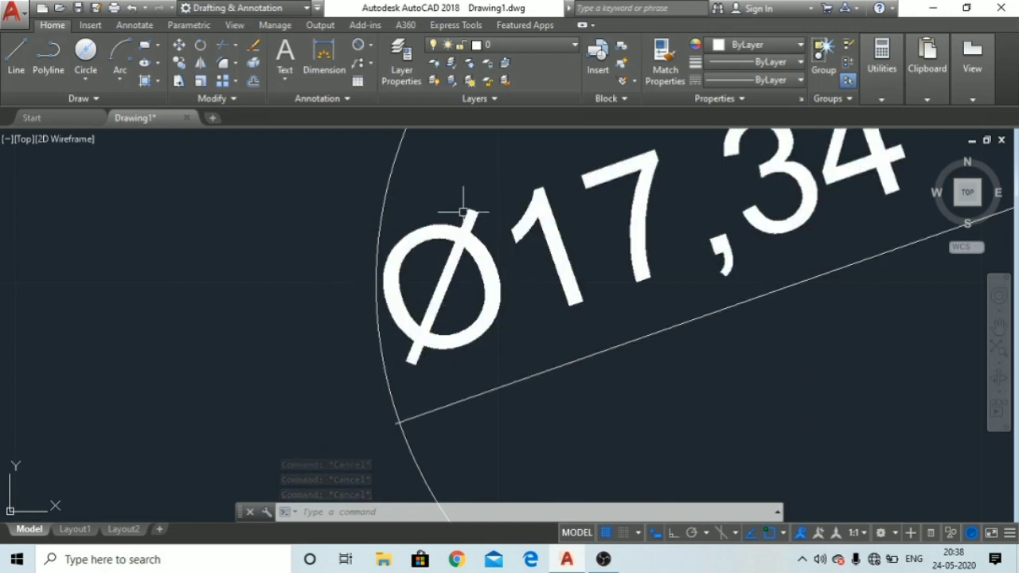
Give the large outer arc a radius dimension reading R18,94.
scroll(458, 342, down, 5)
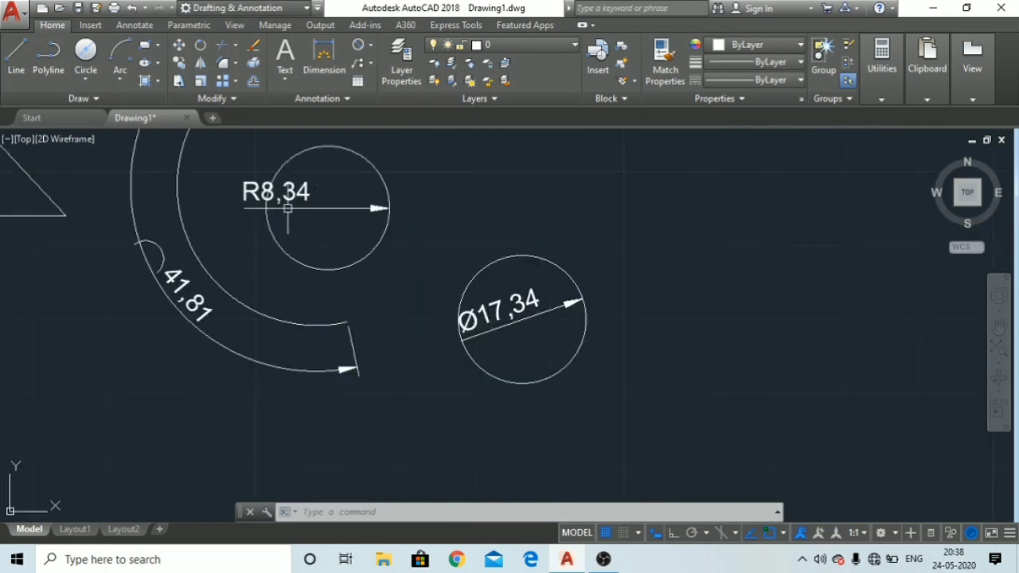
scroll(287, 208, up, 2)
middle_drag(231, 191, 373, 291)
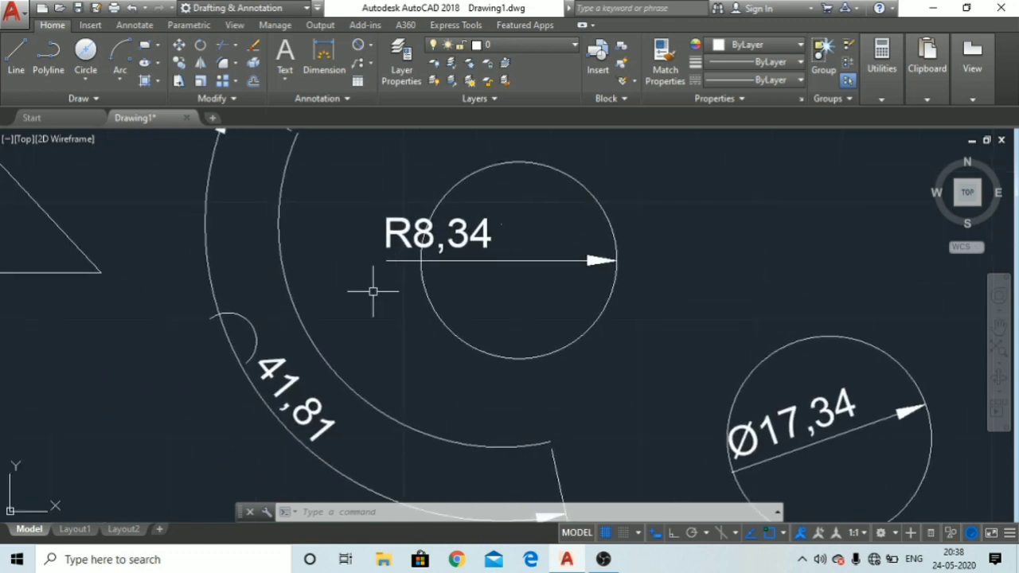
scroll(372, 291, down, 2)
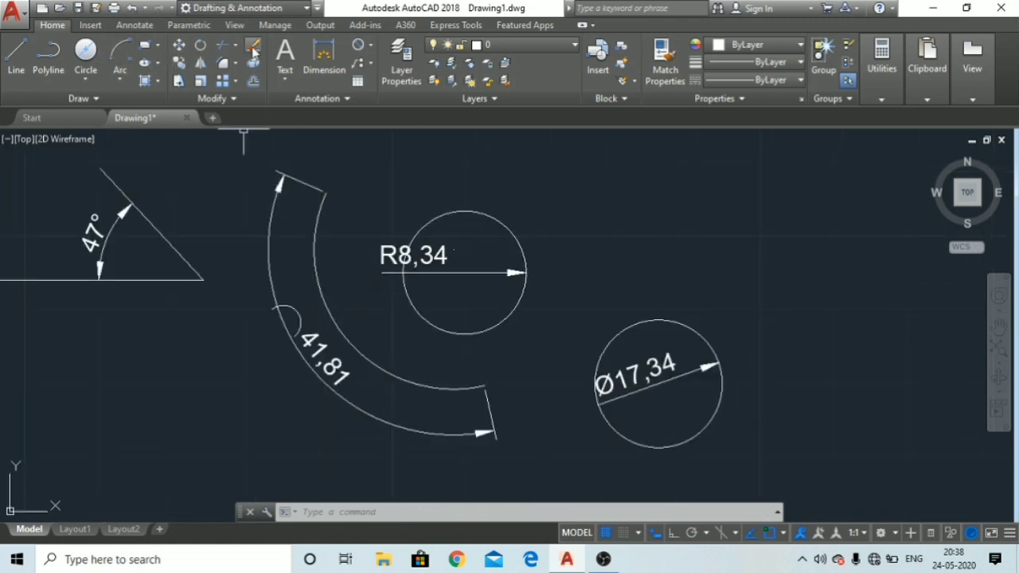
click(369, 45)
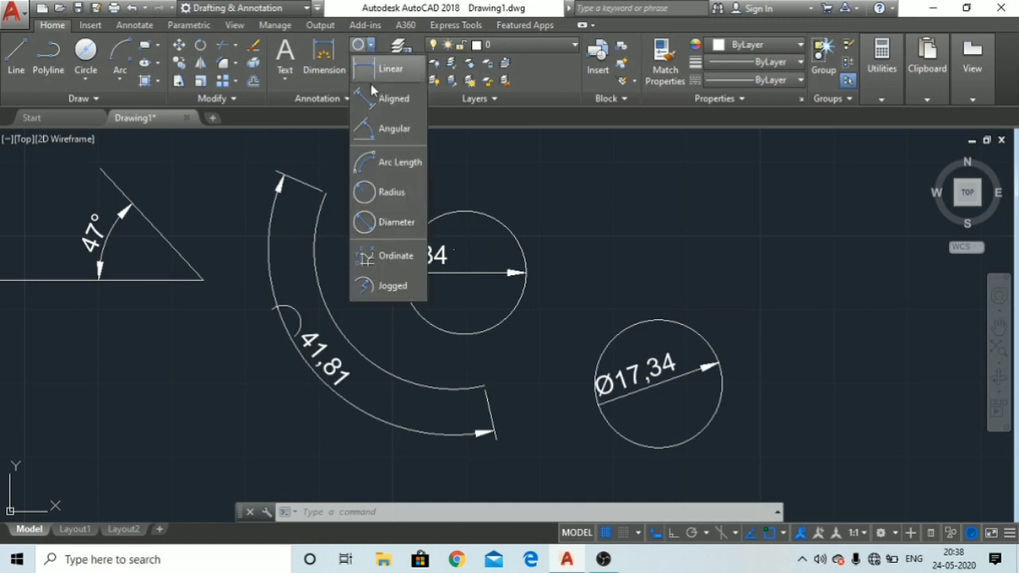
click(374, 192)
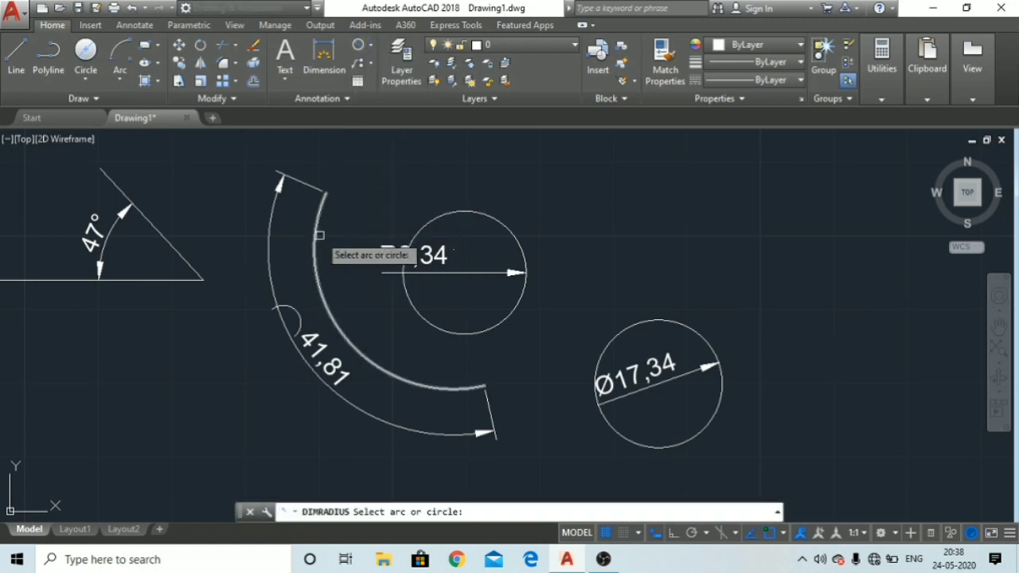
click(318, 235)
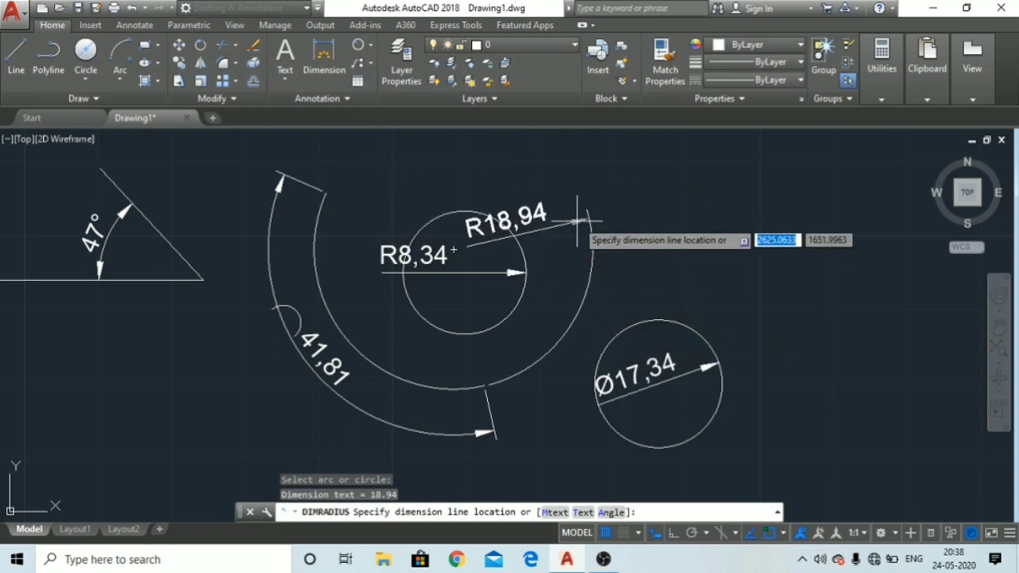
click(373, 191)
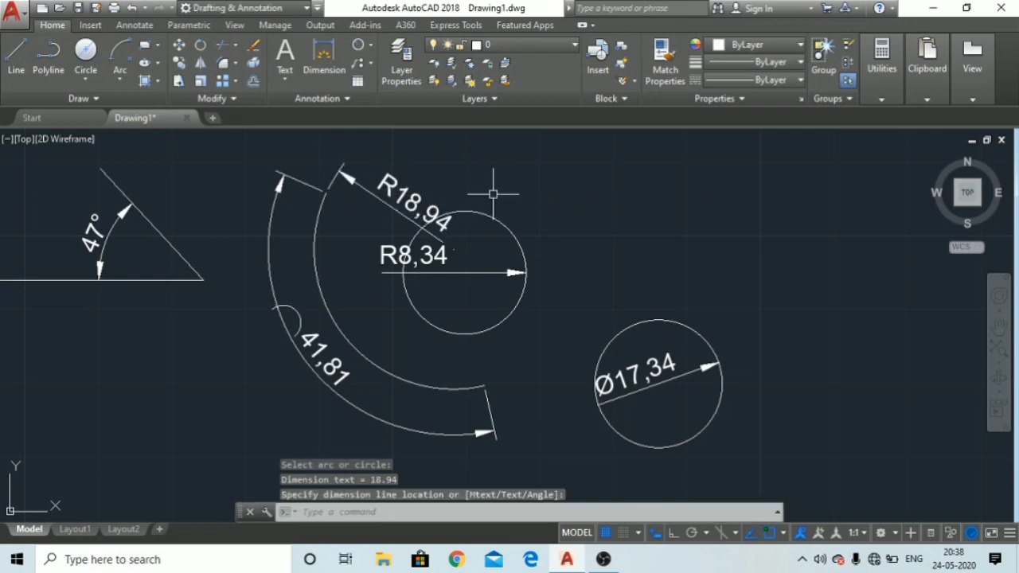
key(Escape)
key(Escape)
key(Escape)
scroll(370, 239, down, 4)
scroll(259, 278, up, 4)
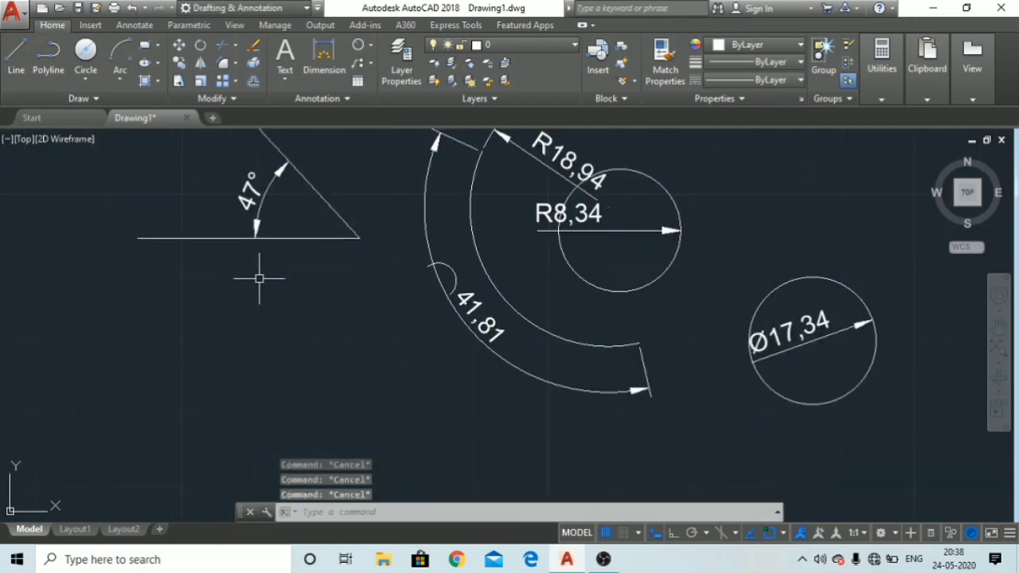
middle_drag(259, 278, 410, 364)
scroll(409, 338, down, 2)
scroll(409, 339, down, 3)
scroll(470, 354, up, 2)
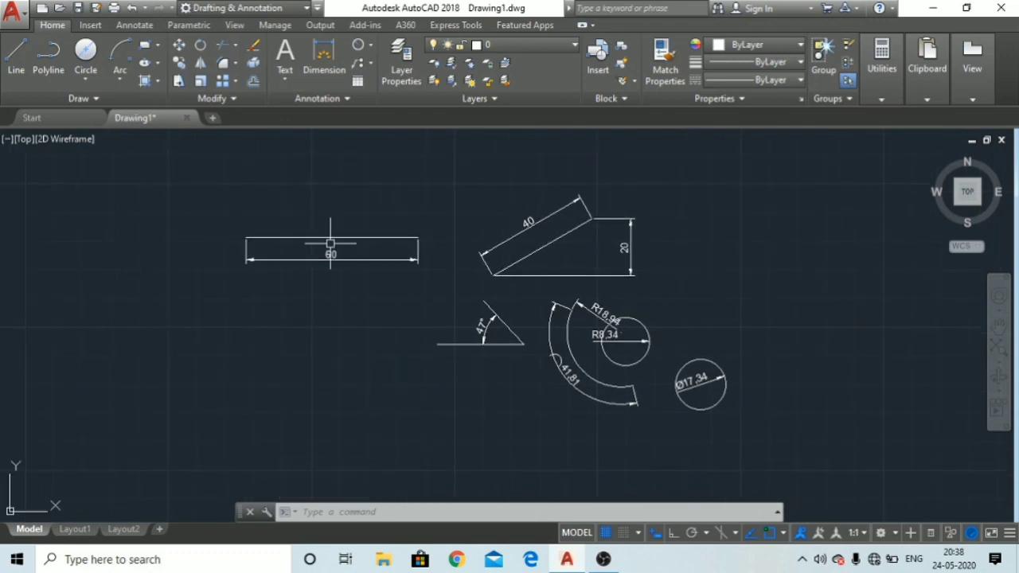
Colour the rectangle's 60 linear dimension magenta.
scroll(330, 242, up, 5)
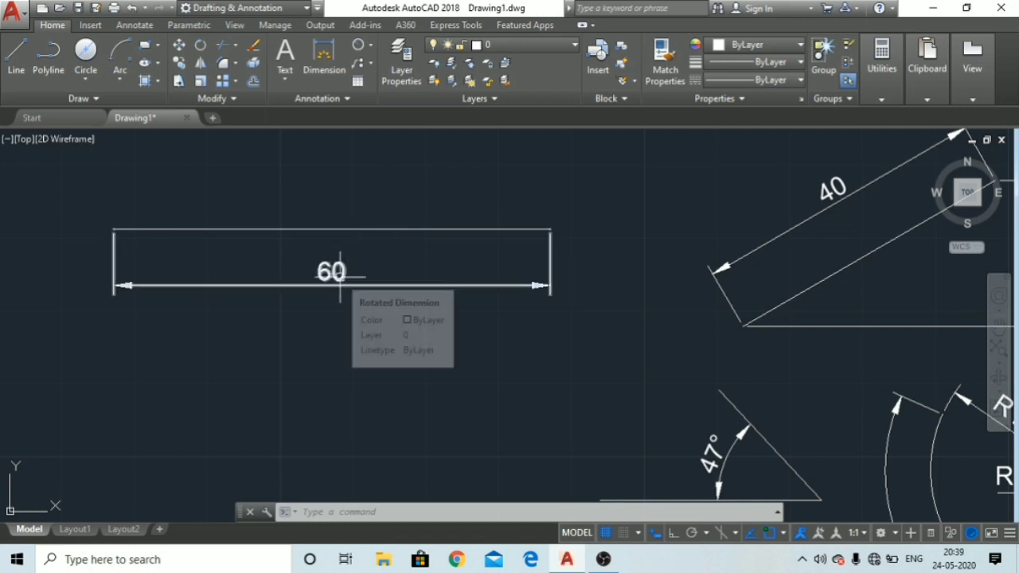
click(340, 272)
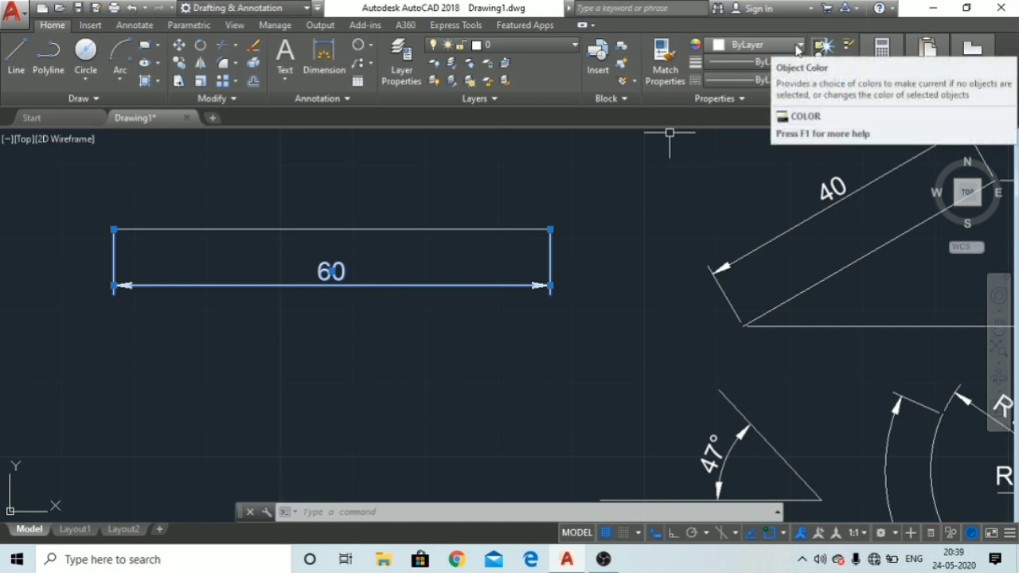
click(799, 48)
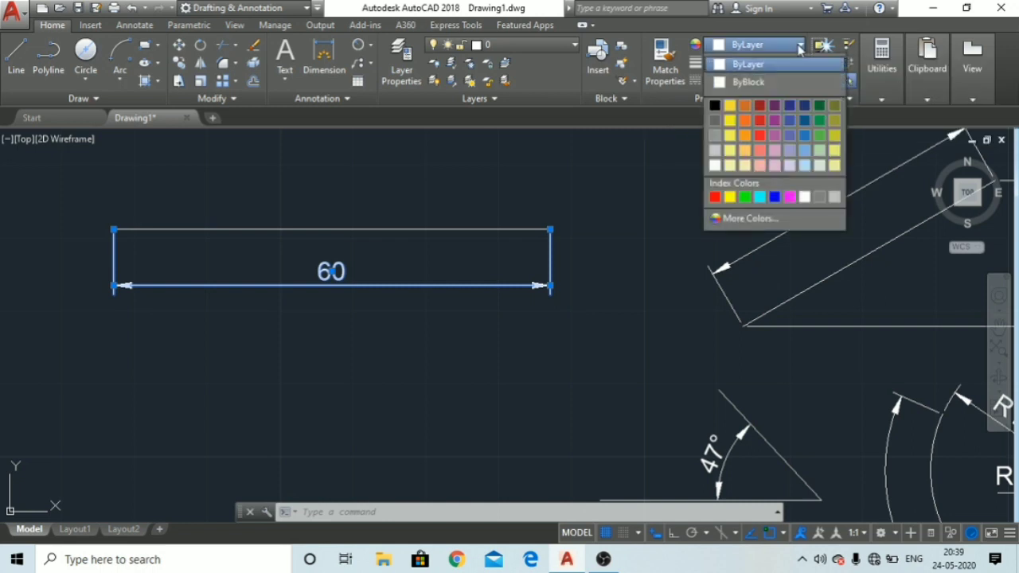
click(715, 197)
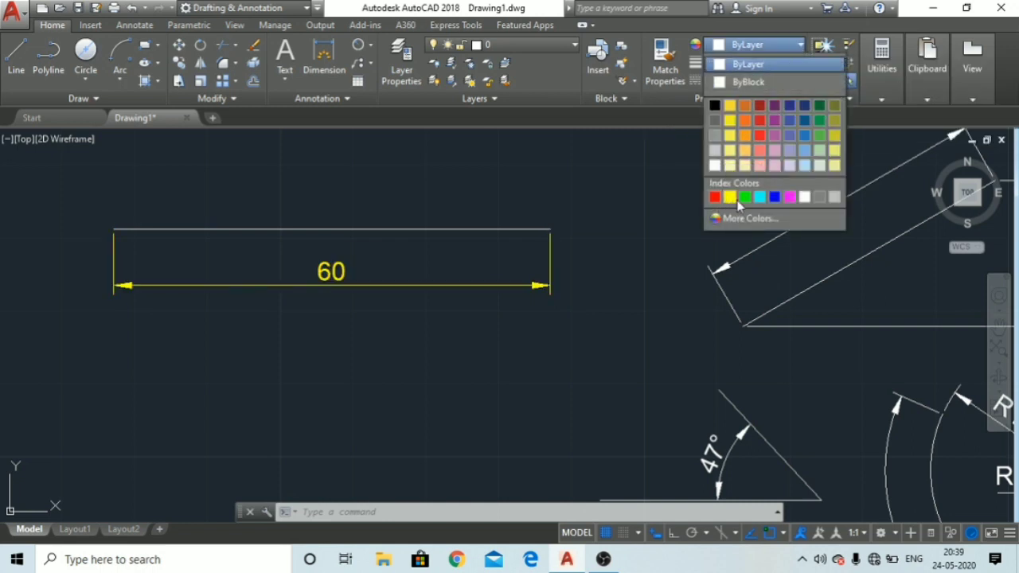
click(792, 196)
key(Escape)
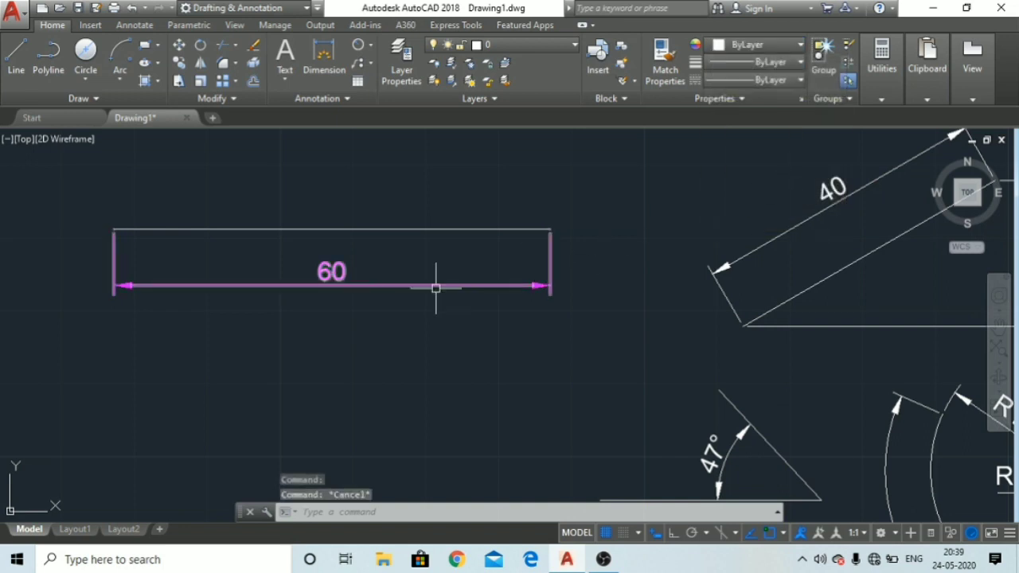
key(Escape)
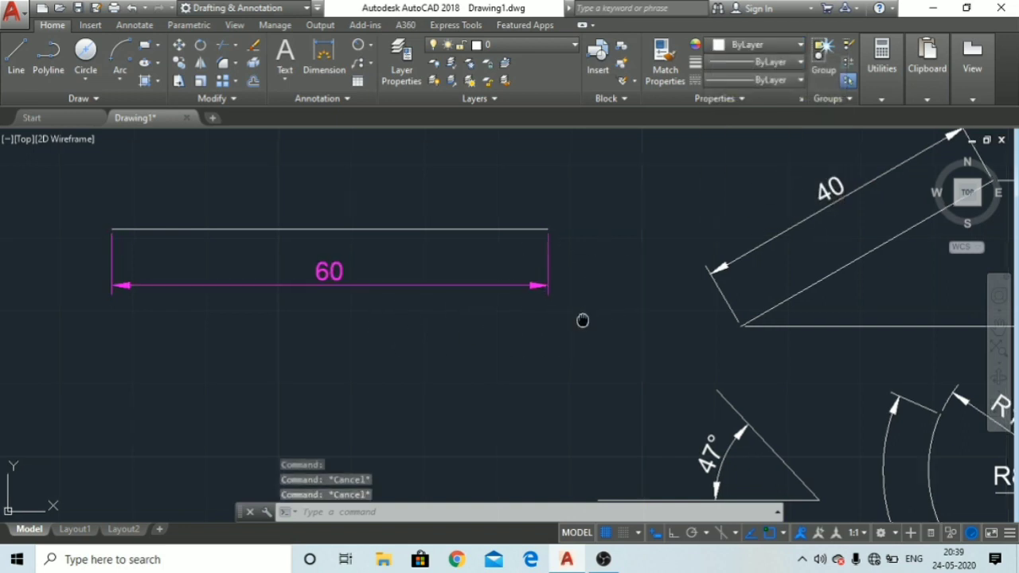
middle_drag(581, 318, 432, 345)
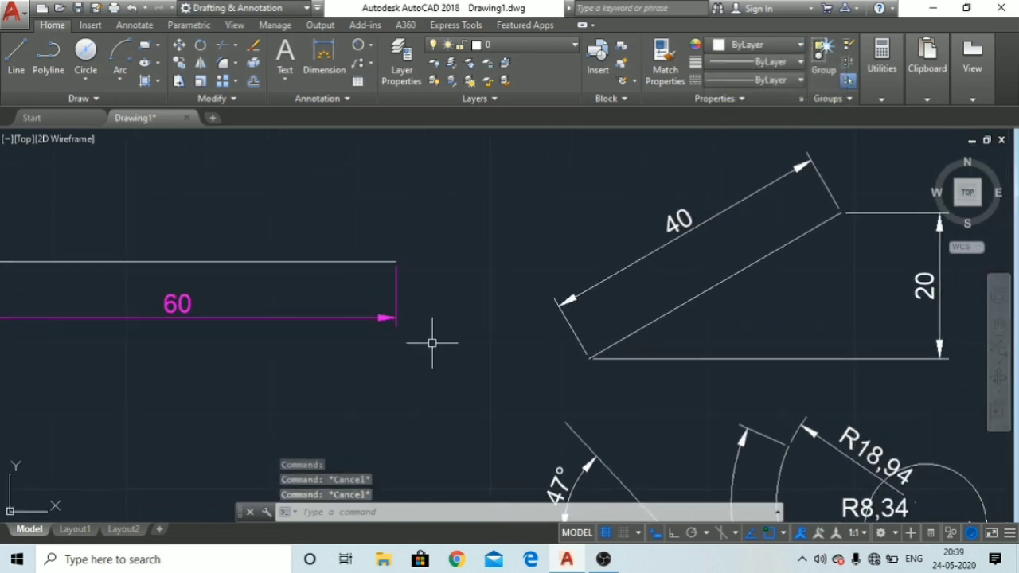
Make the aligned 40 dimension on the sloped side green.
click(646, 255)
click(753, 46)
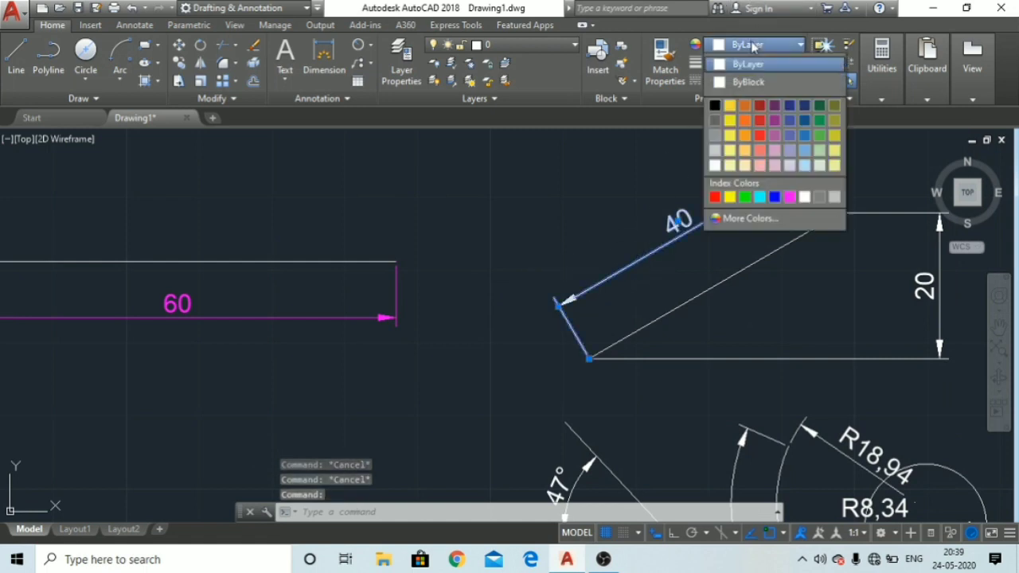
click(744, 196)
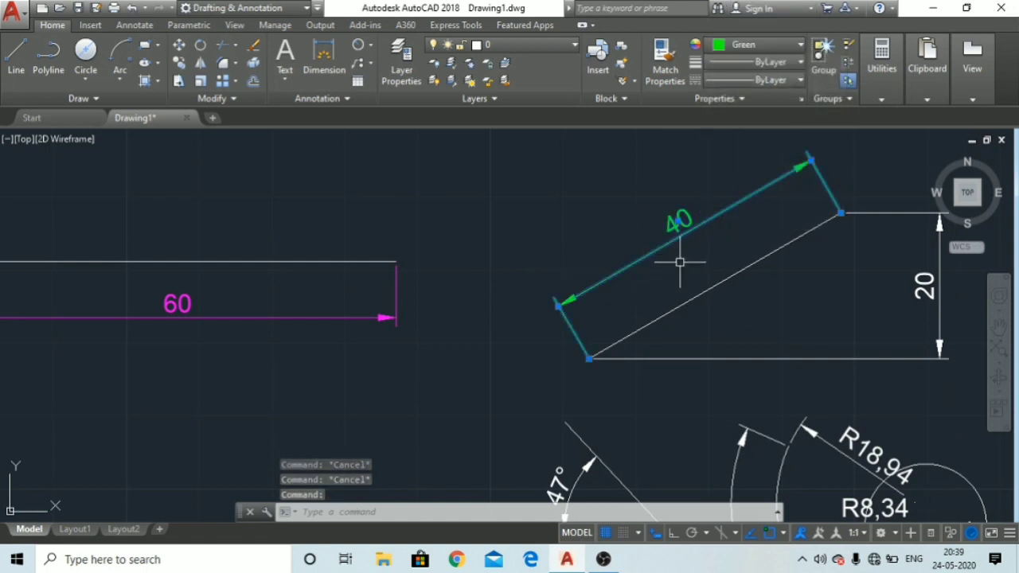
key(Escape)
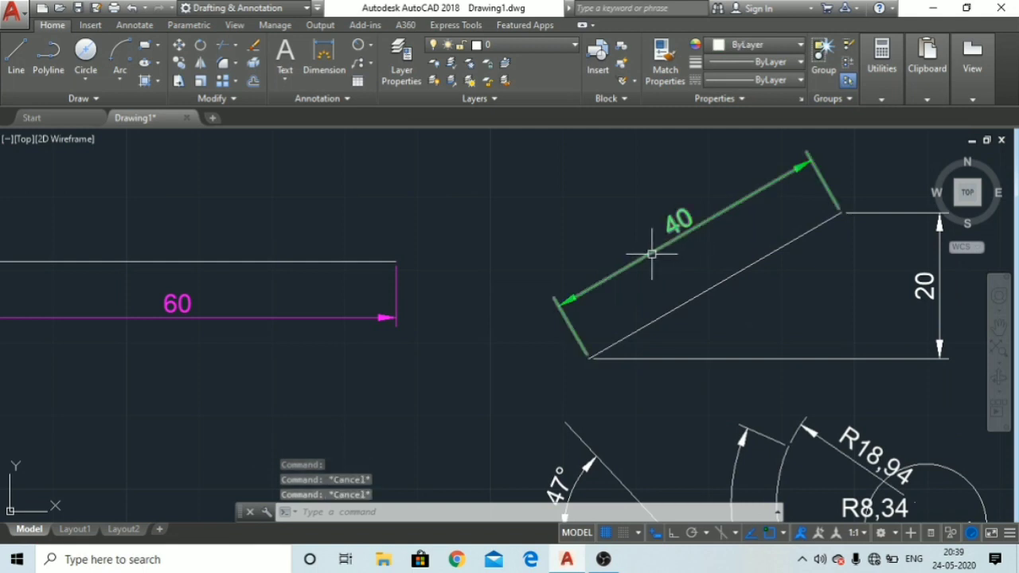
Window-select around the top end of the 60 dimension's extension line.
mouse_move(404, 308)
middle_down()
mouse_move(476, 308)
mouse_move(483, 340)
middle_up()
scroll(476, 309, up, 6)
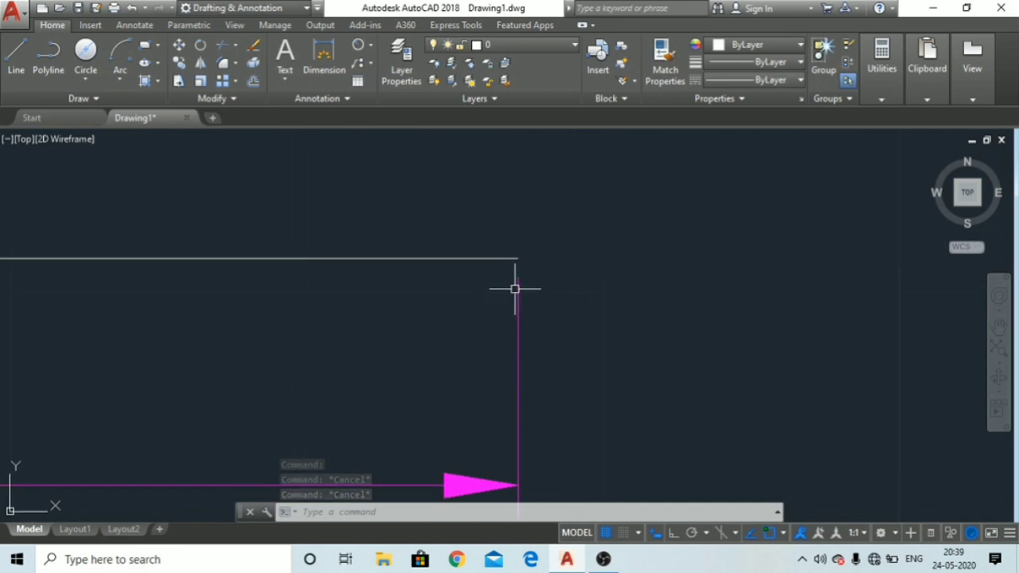
middle_drag(518, 291, 656, 213)
scroll(607, 263, down, 1)
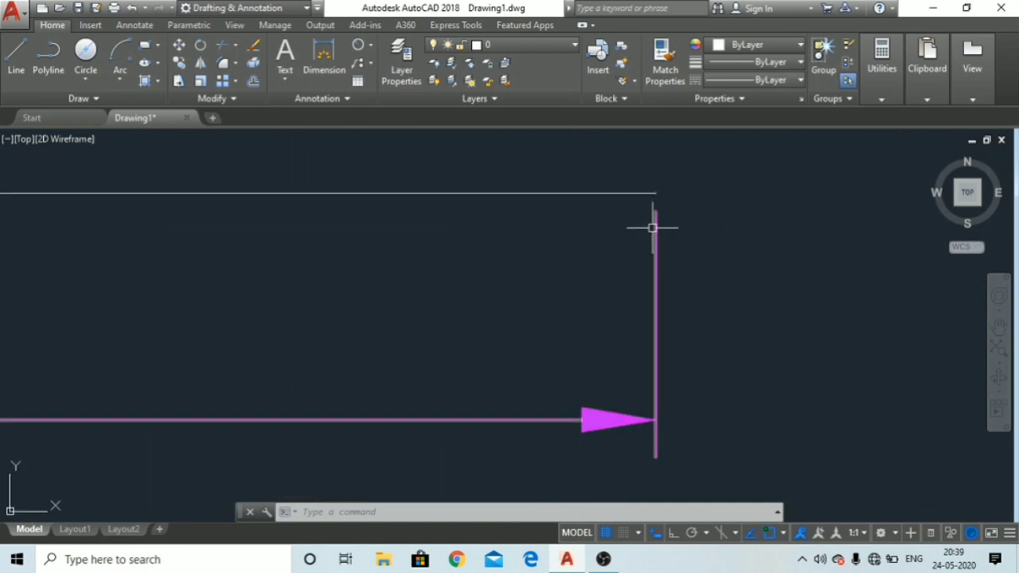
scroll(653, 206, up, 2)
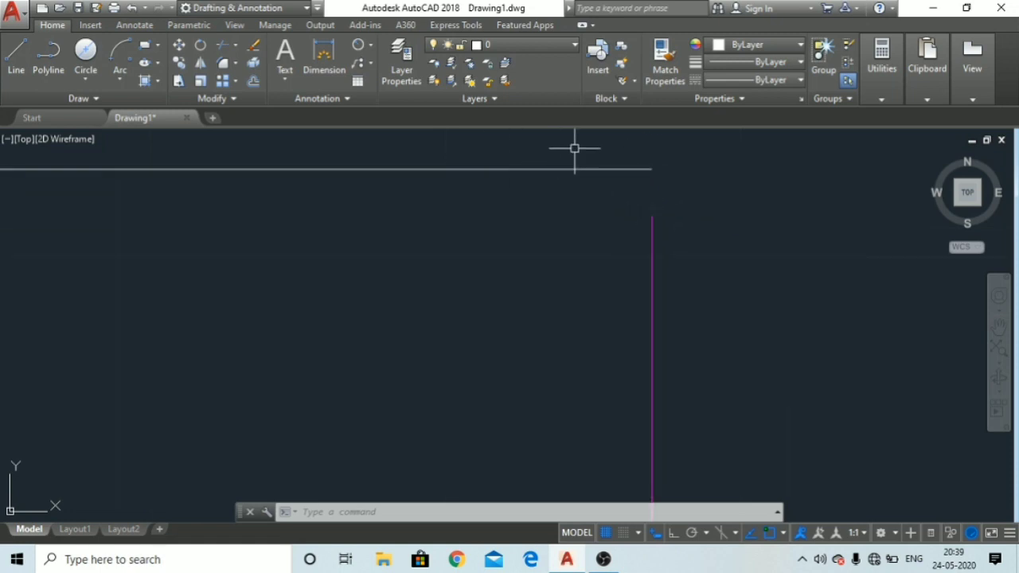
click(598, 147)
drag(616, 197, 743, 146)
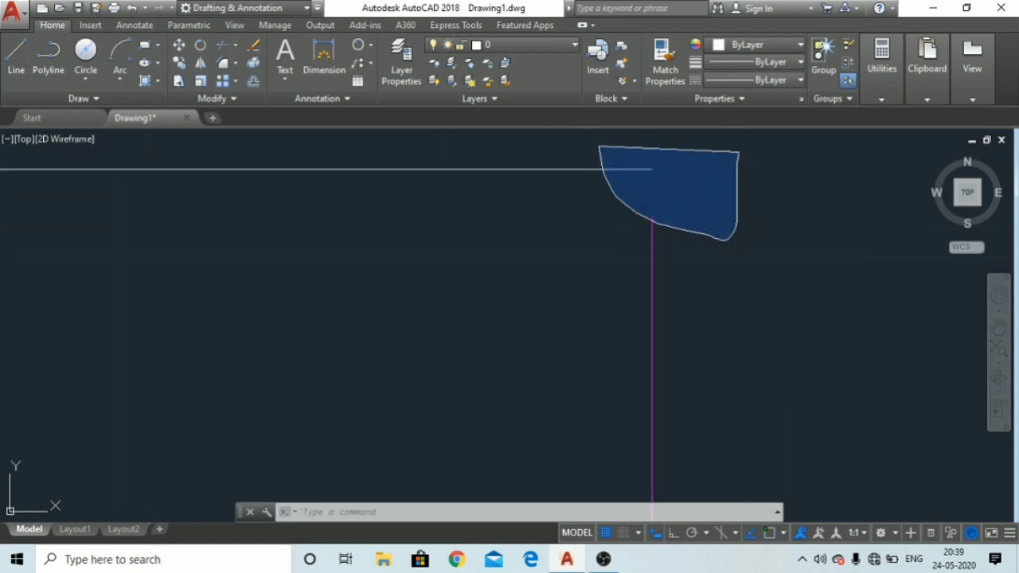
click(610, 153)
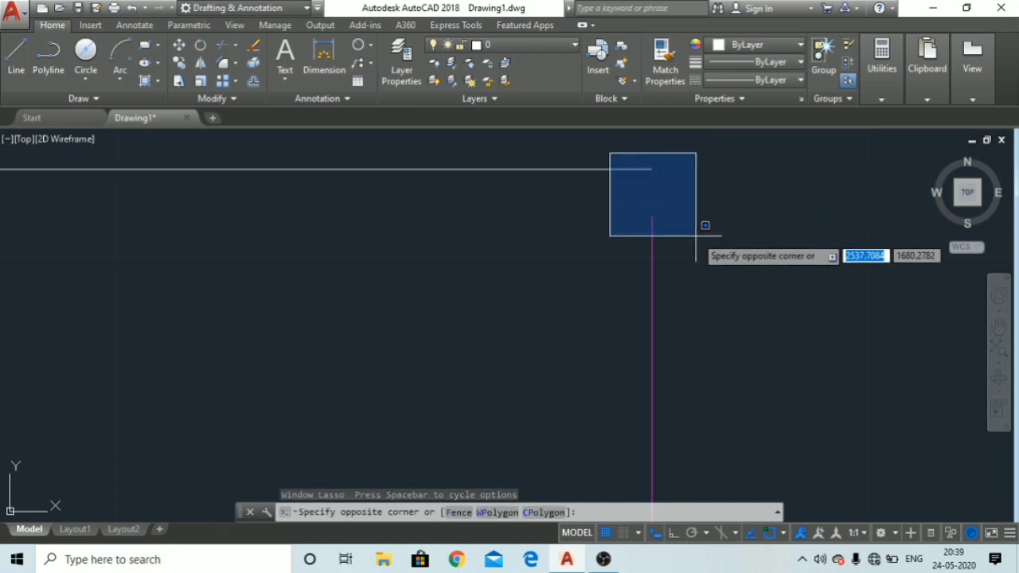
click(695, 236)
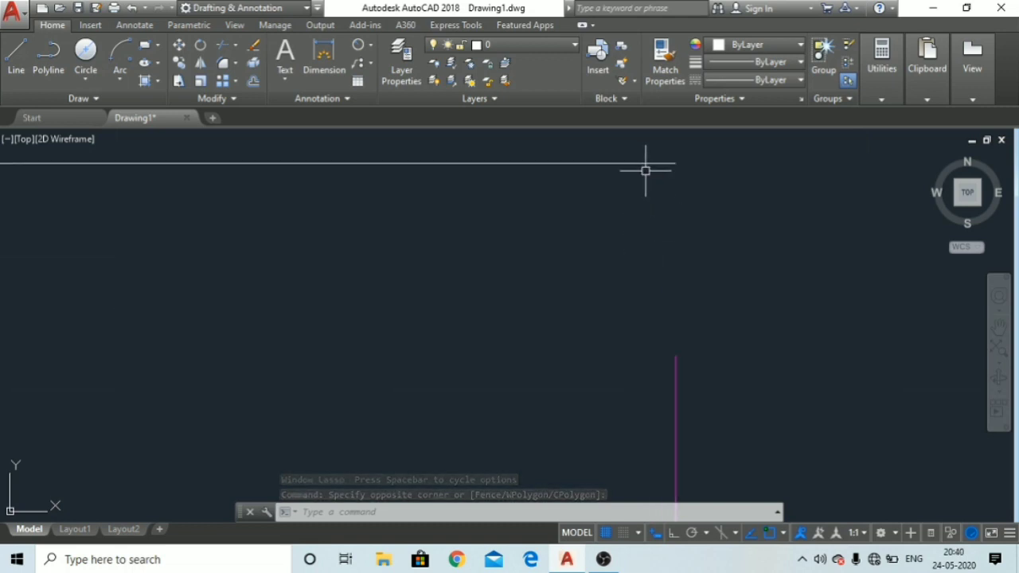
scroll(645, 168, down, 3)
scroll(646, 172, down, 2)
middle_drag(546, 205, 577, 259)
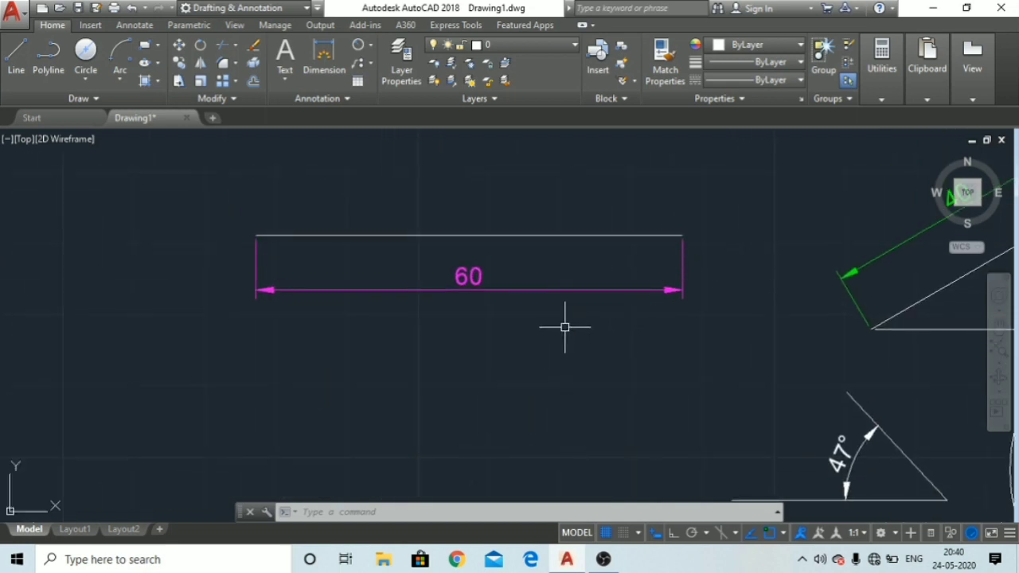
Open the ISO-25 style for modification from the Dimension Style Manager (D).
text(d)
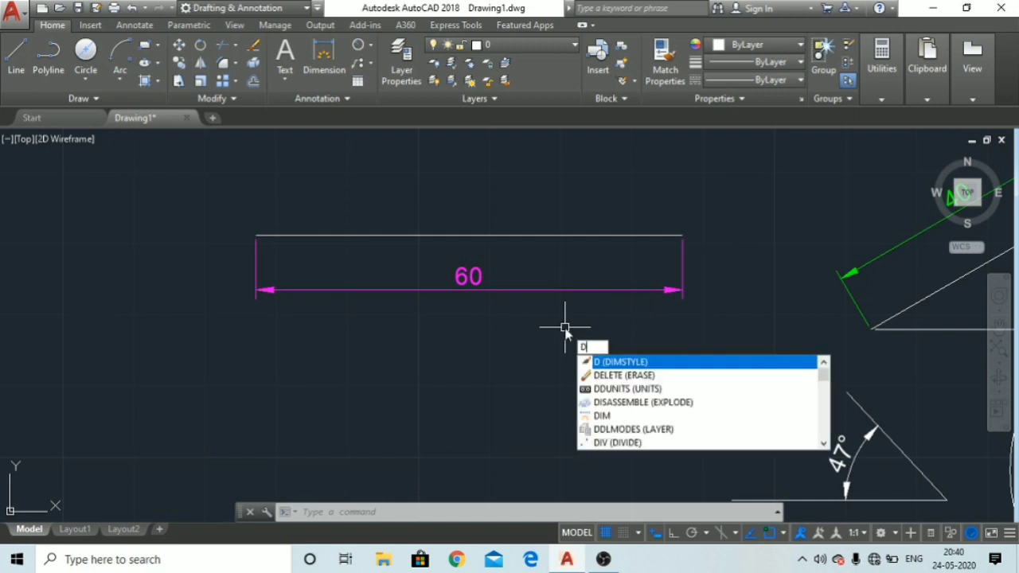
key(Return)
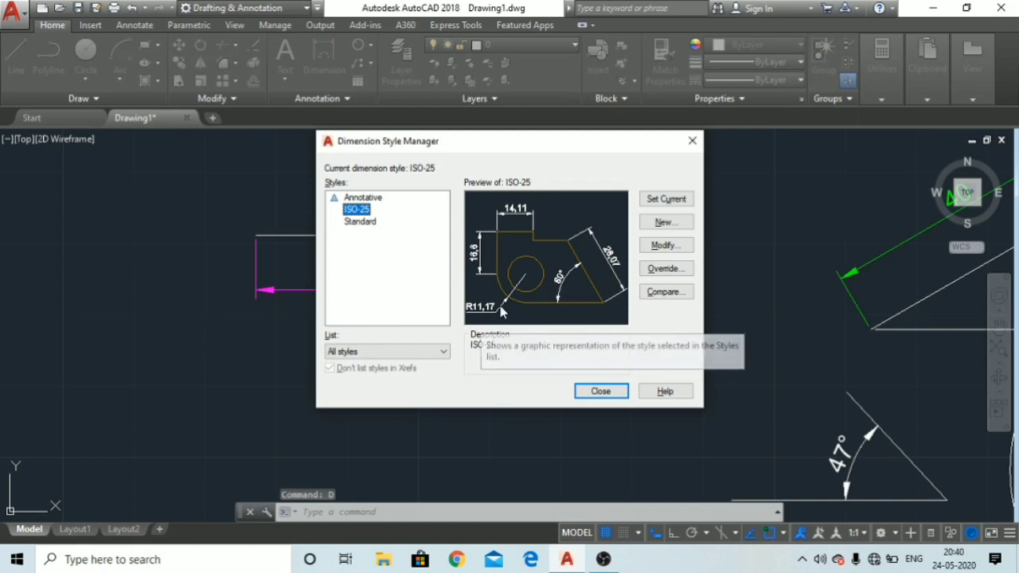
click(681, 252)
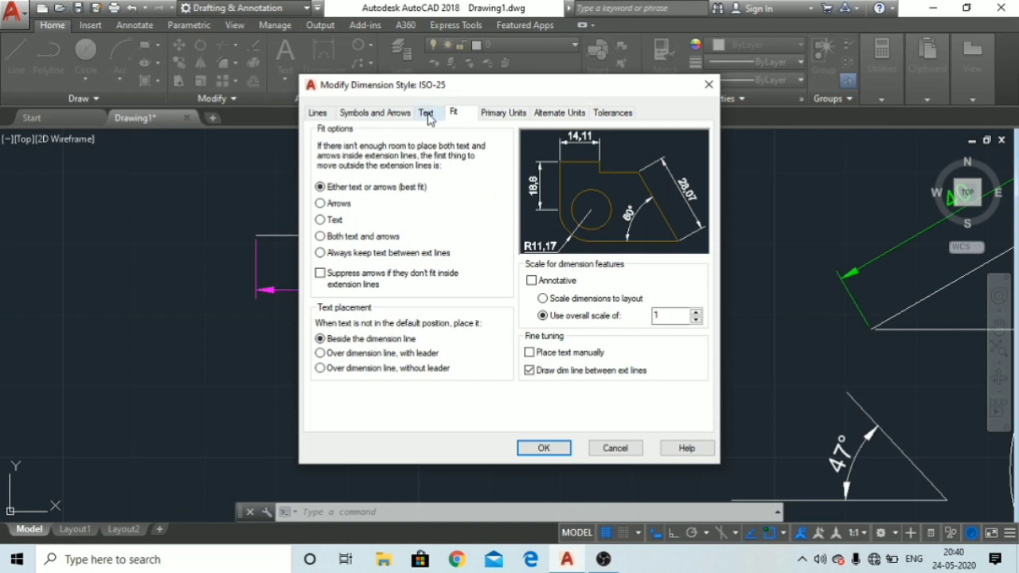
Set ISO-25 text height 3 and offset from dim line 1, keeping ISO standard alignment.
click(427, 114)
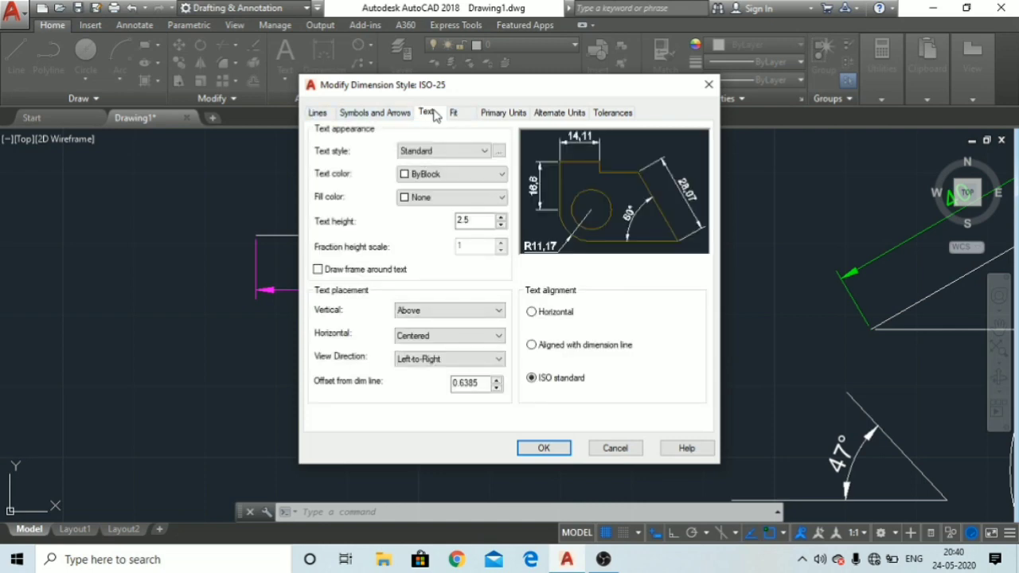
mouse_move(465, 88)
mouse_down()
mouse_move(195, 20)
mouse_move(218, 69)
mouse_up()
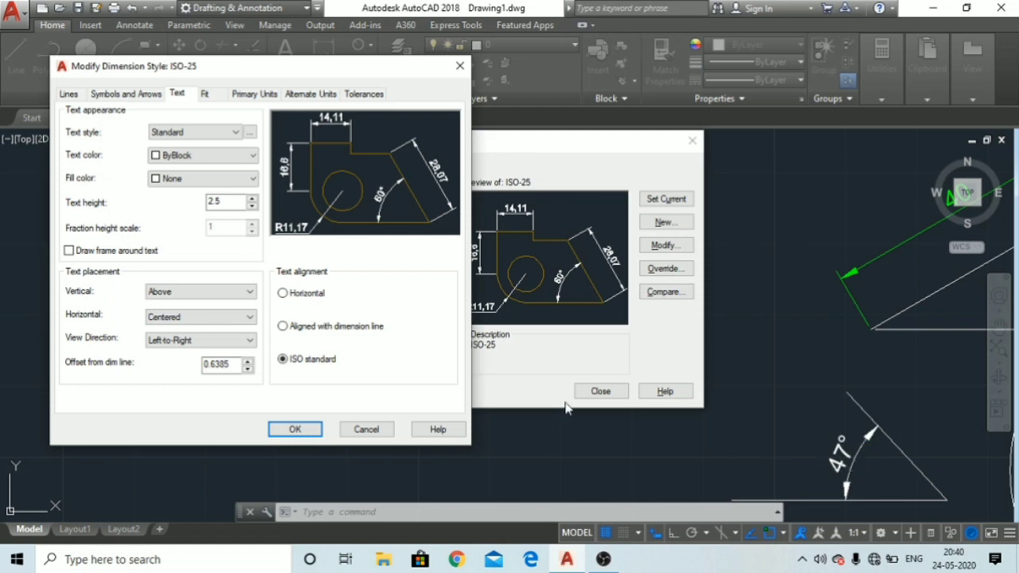
mouse_move(265, 68)
mouse_down()
mouse_move(587, 105)
mouse_move(629, 93)
mouse_up()
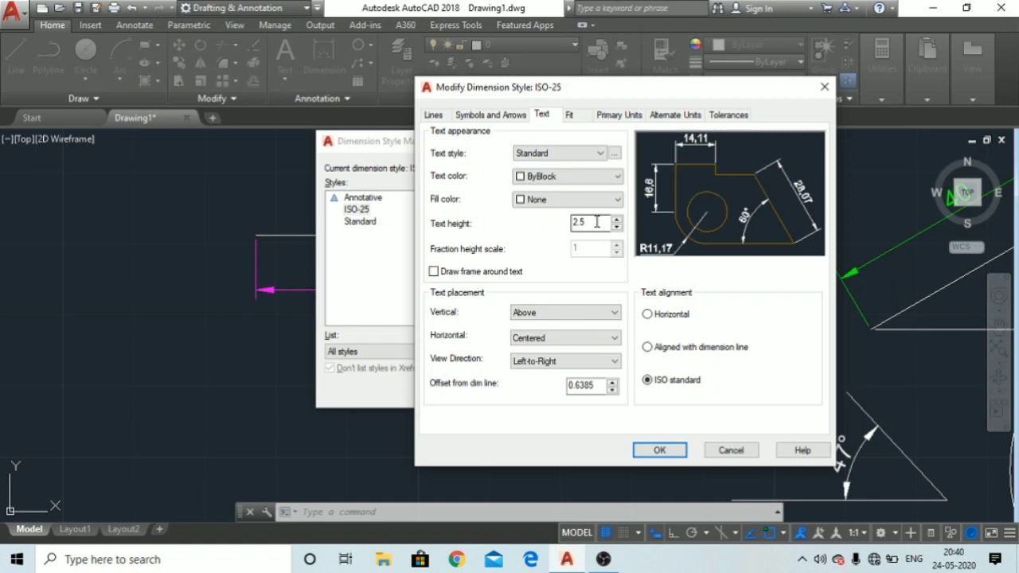
drag(596, 222, 553, 227)
text(3)
double_click(597, 387)
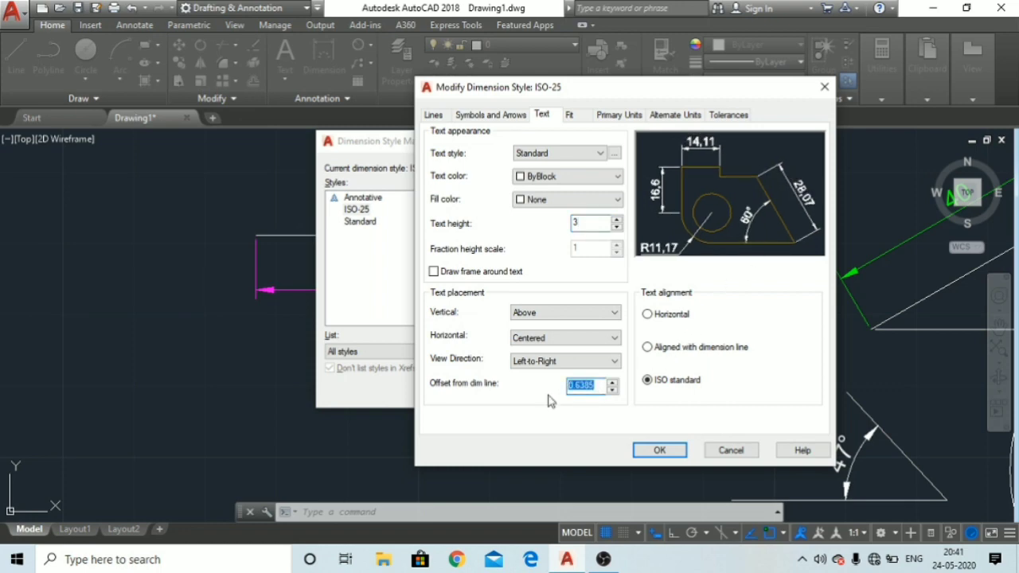
text(1)
click(647, 314)
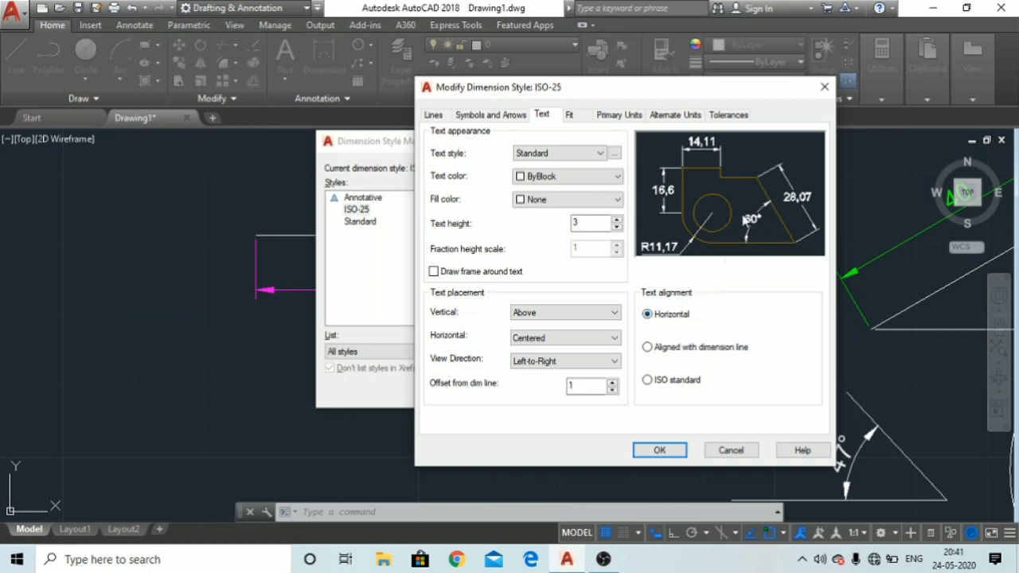
click(648, 353)
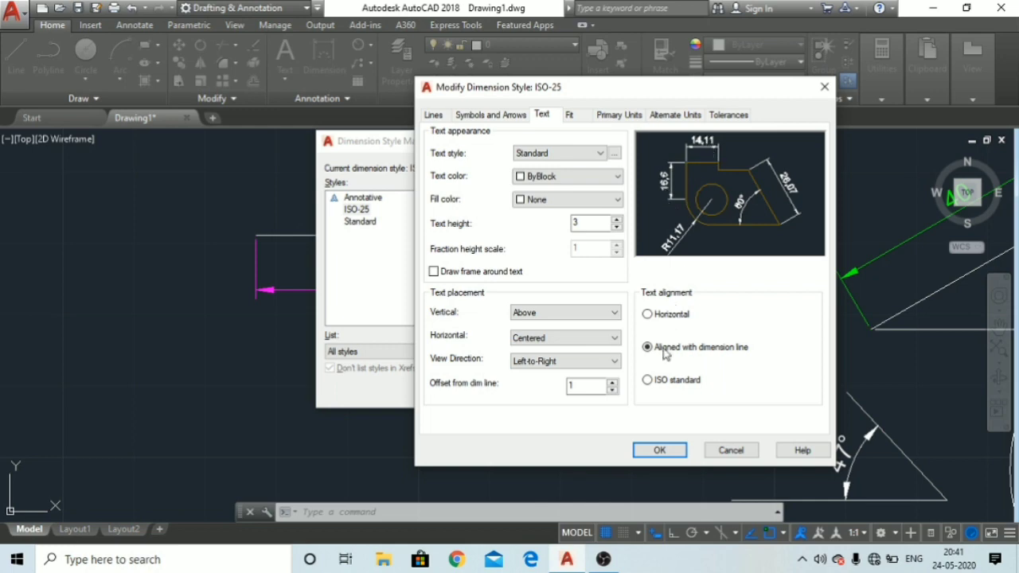
click(647, 380)
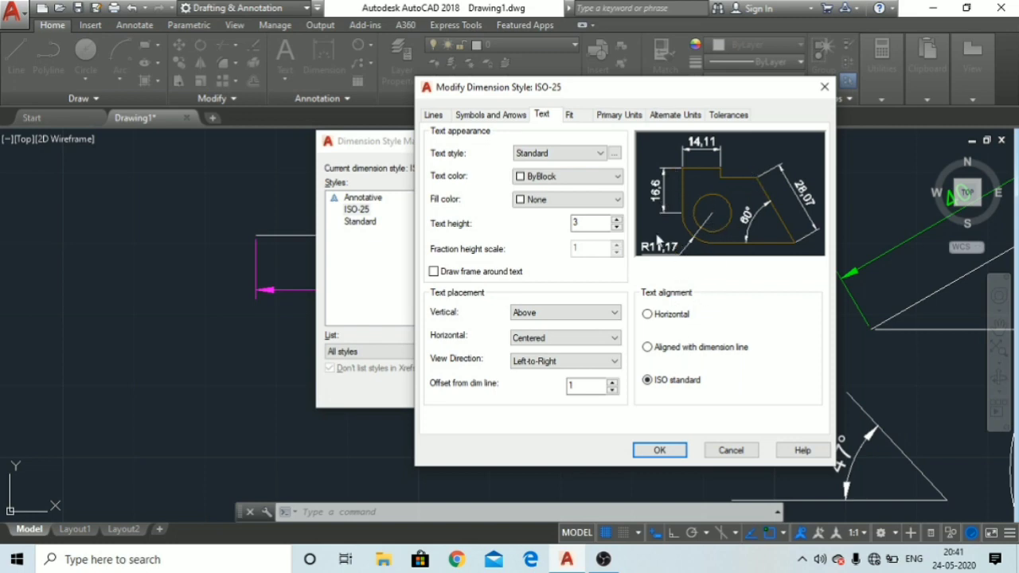
Set extension-line offset from origin to 1, apply, and make ISO-25 current.
click(434, 115)
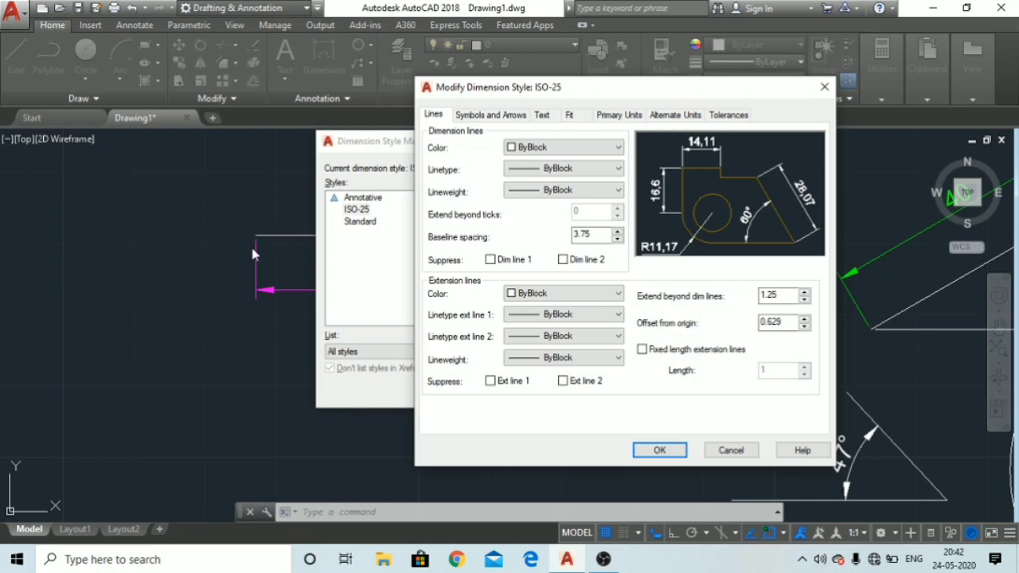
double_click(794, 322)
text(1)
click(660, 451)
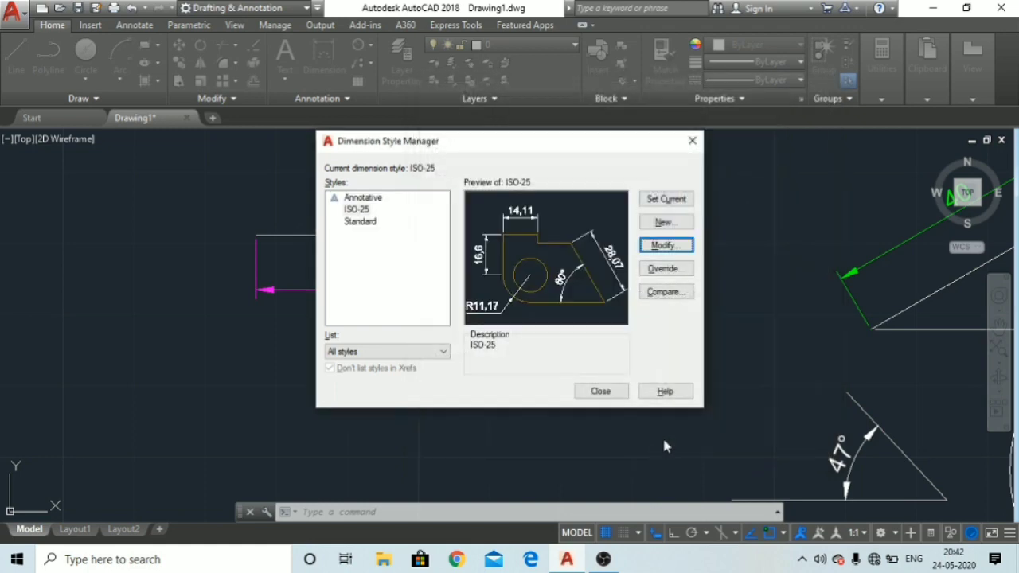
click(661, 203)
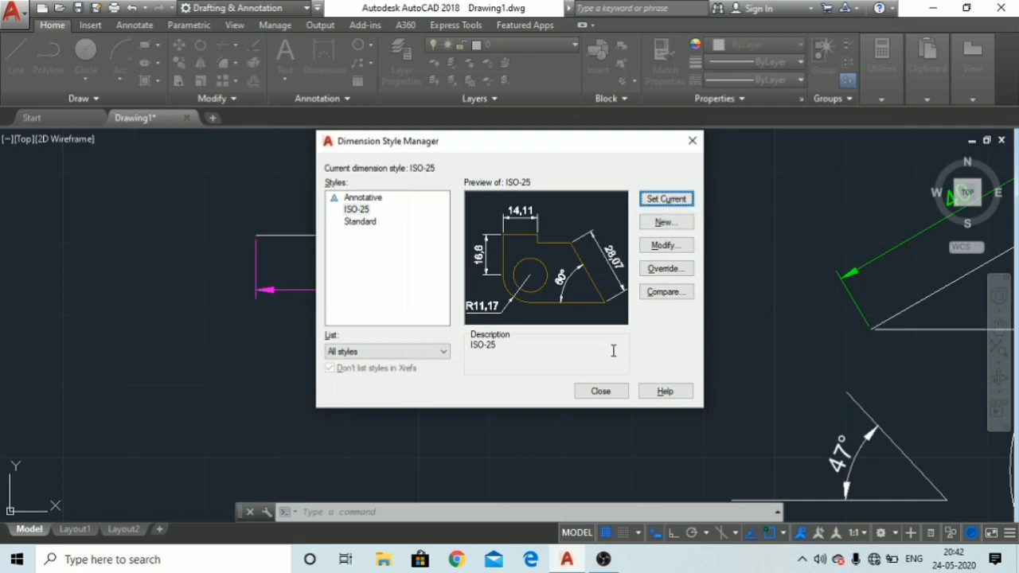
Close the Dimension Style Manager and reframe the view on all dimensioned shapes.
click(603, 390)
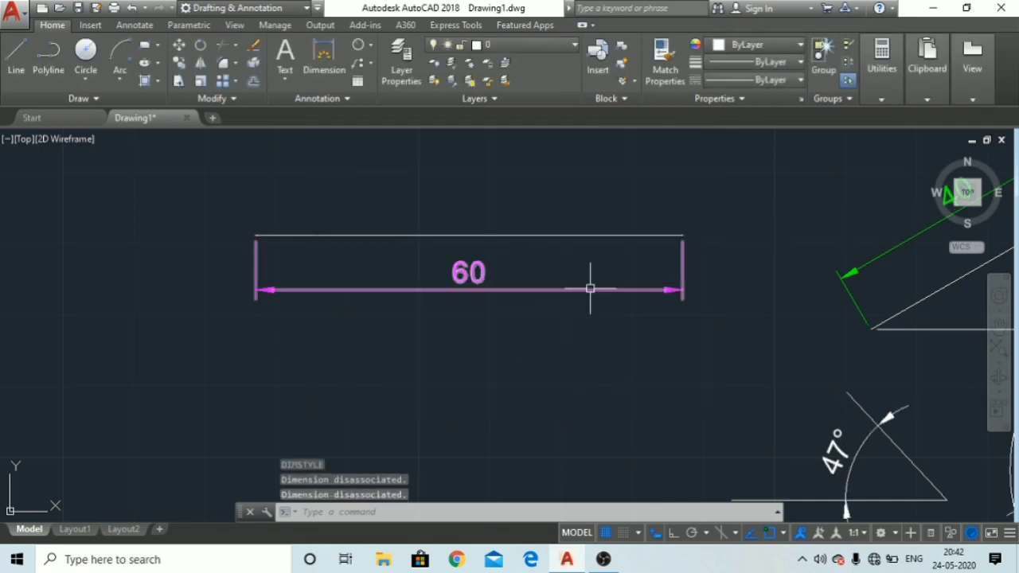
scroll(684, 242, up, 5)
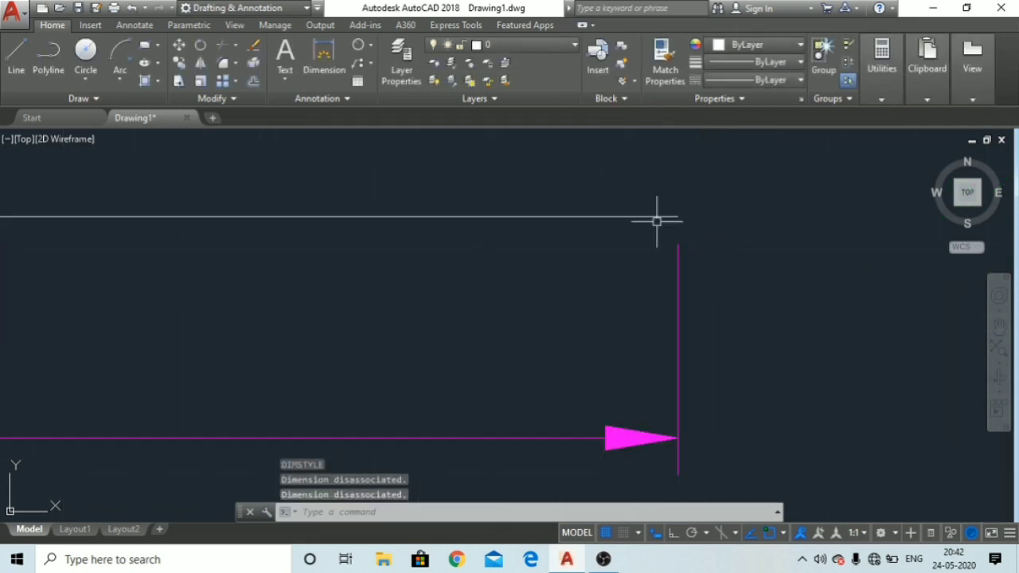
click(644, 200)
click(728, 277)
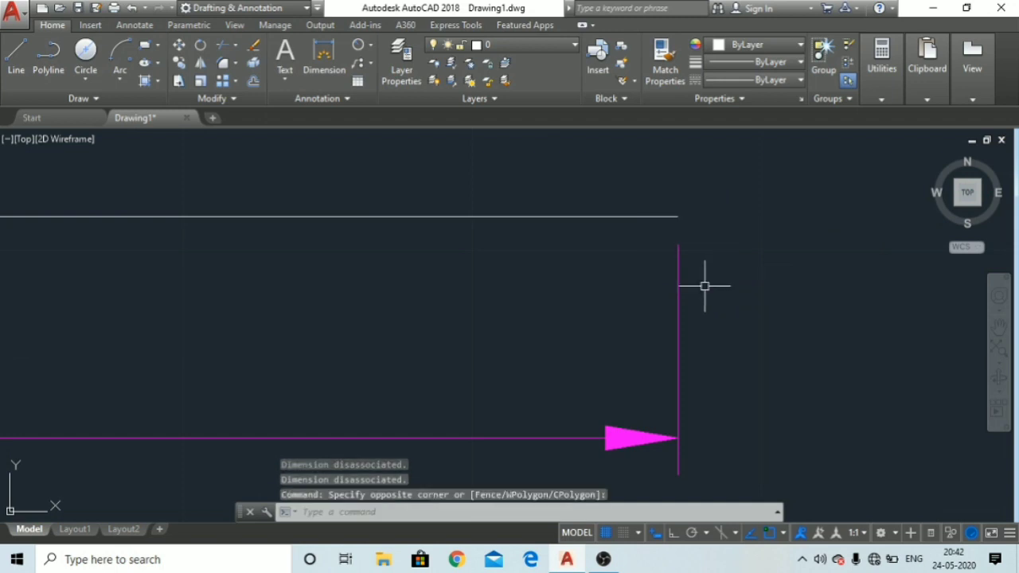
scroll(705, 285, down, 4)
middle_drag(462, 313, 496, 314)
scroll(543, 303, down, 1)
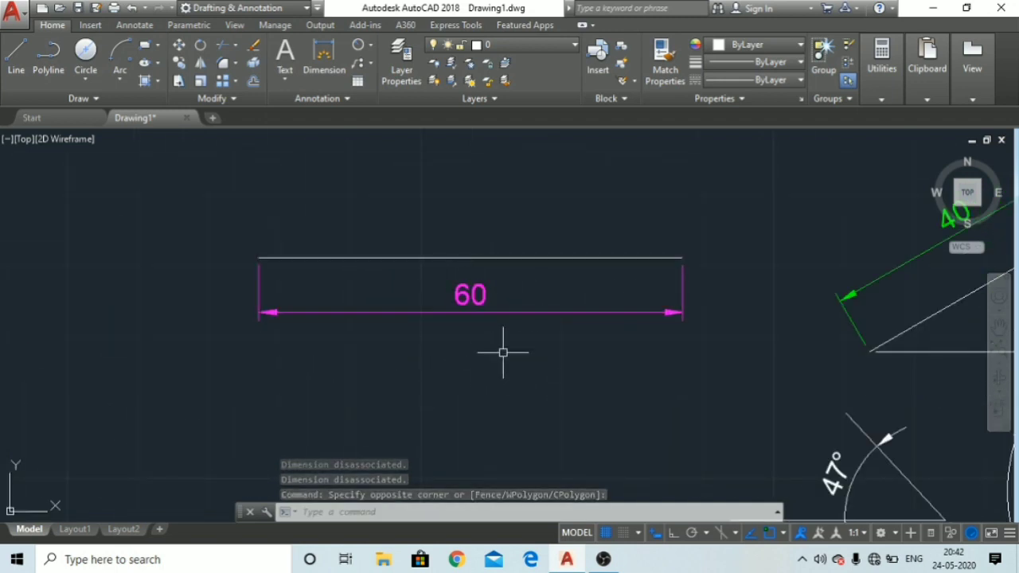
scroll(696, 345, down, 2)
mouse_move(727, 342)
middle_down()
mouse_move(448, 258)
mouse_move(395, 259)
middle_up()
middle_drag(223, 324, 414, 272)
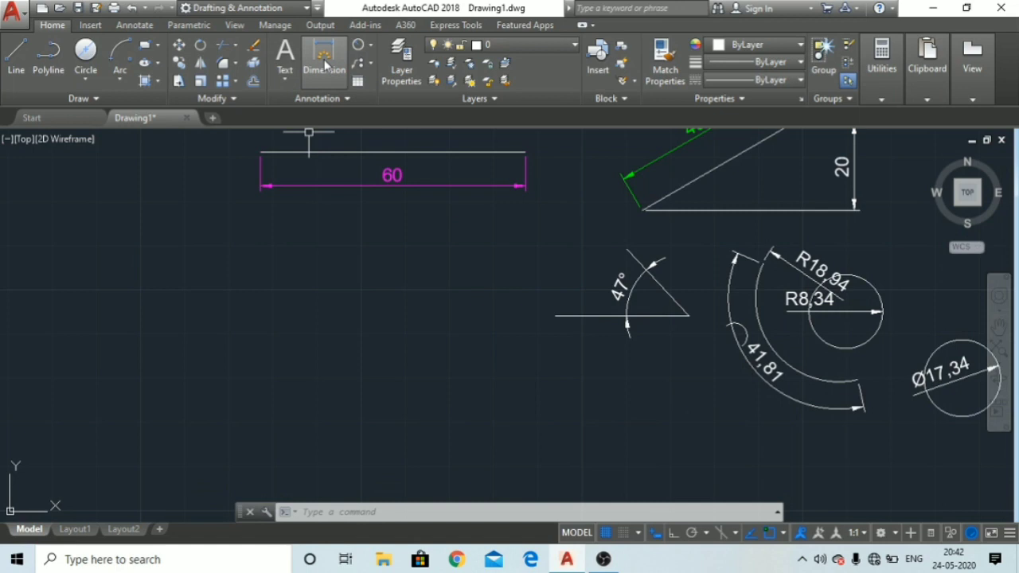
Dimension the top horizontal line as 60, placing the dimension above it.
click(324, 64)
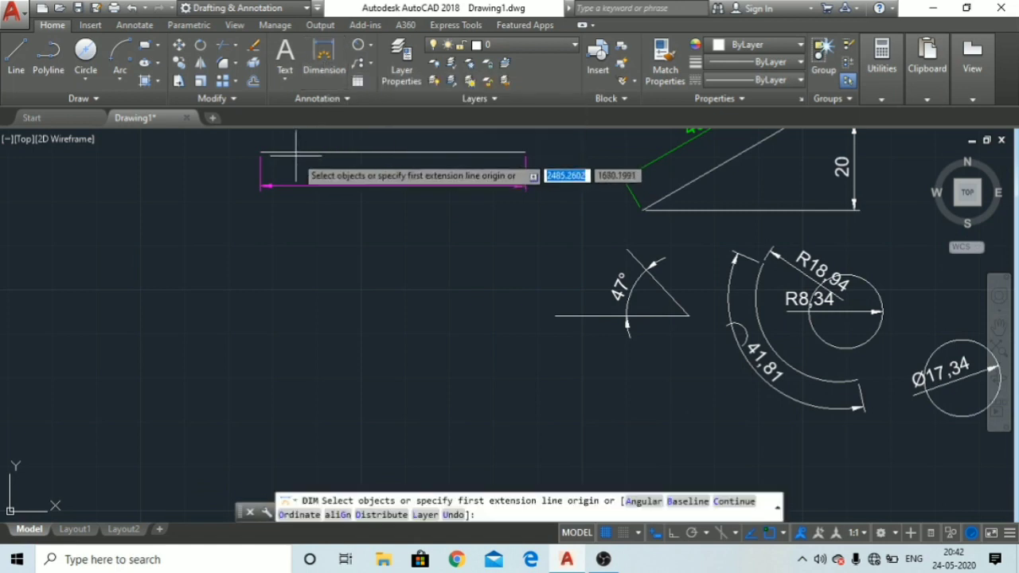
middle_drag(269, 151, 247, 247)
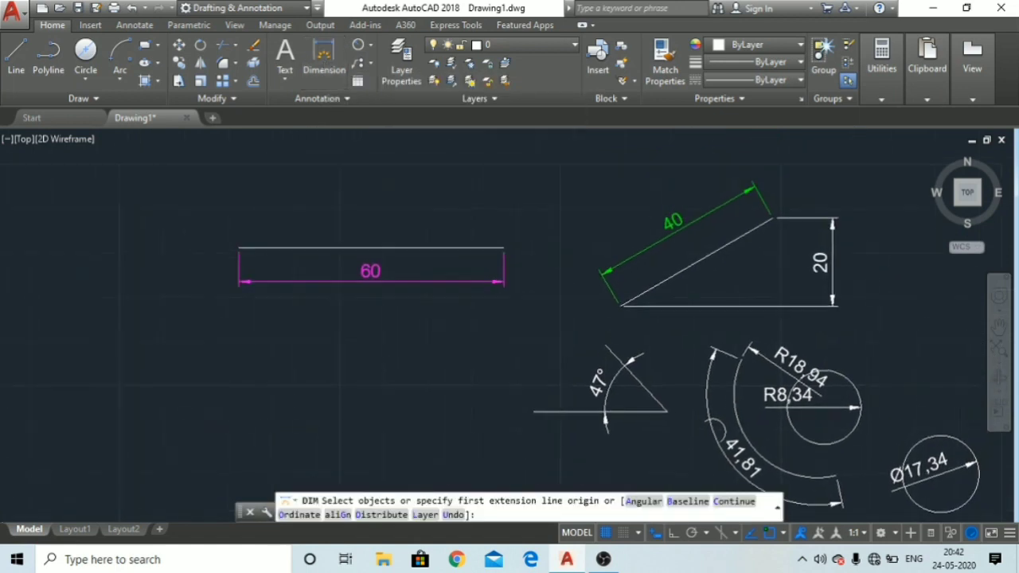
click(239, 248)
click(501, 248)
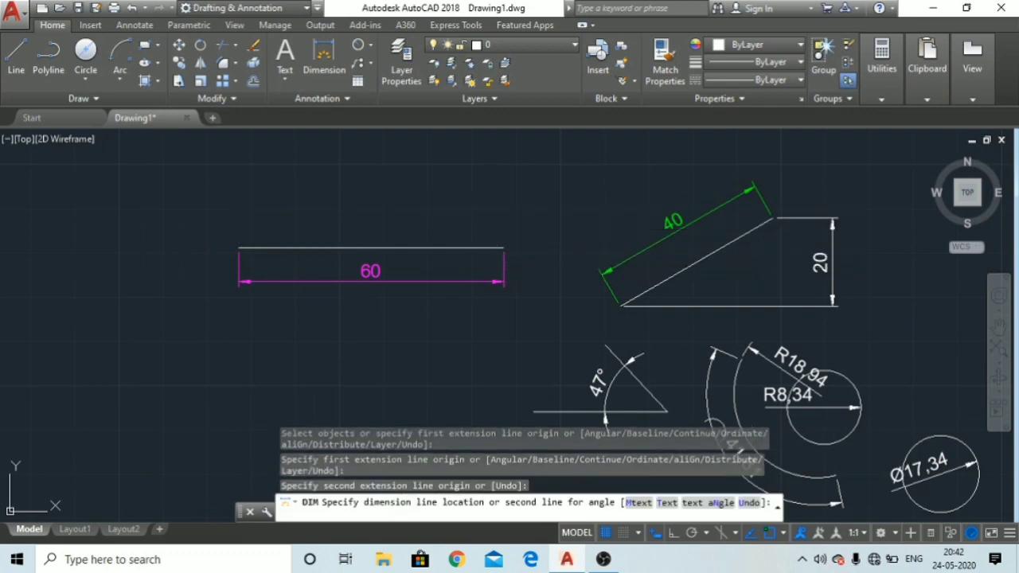
click(447, 199)
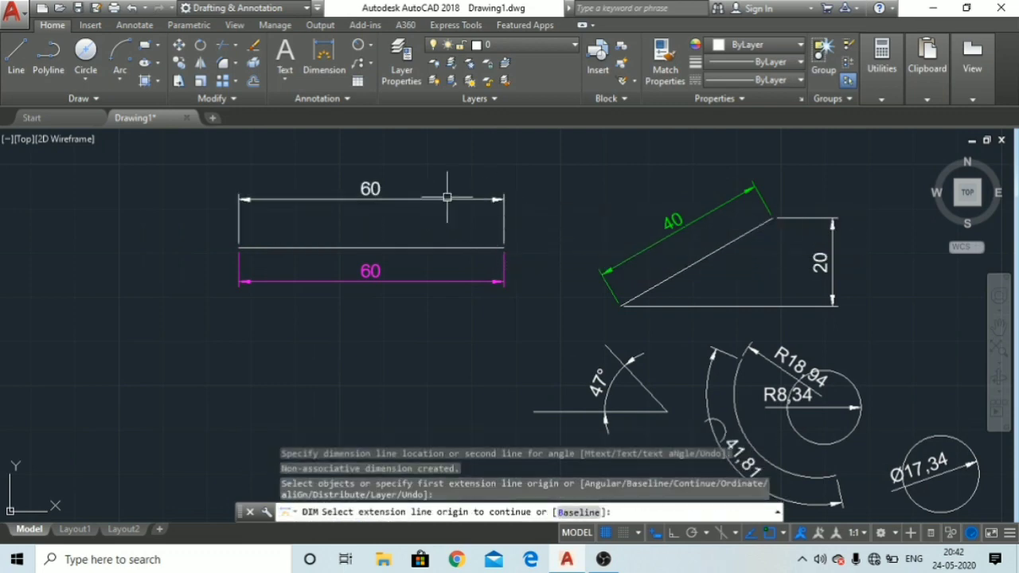
key(Escape)
key(Escape)
key(Escape)
key(Escape)
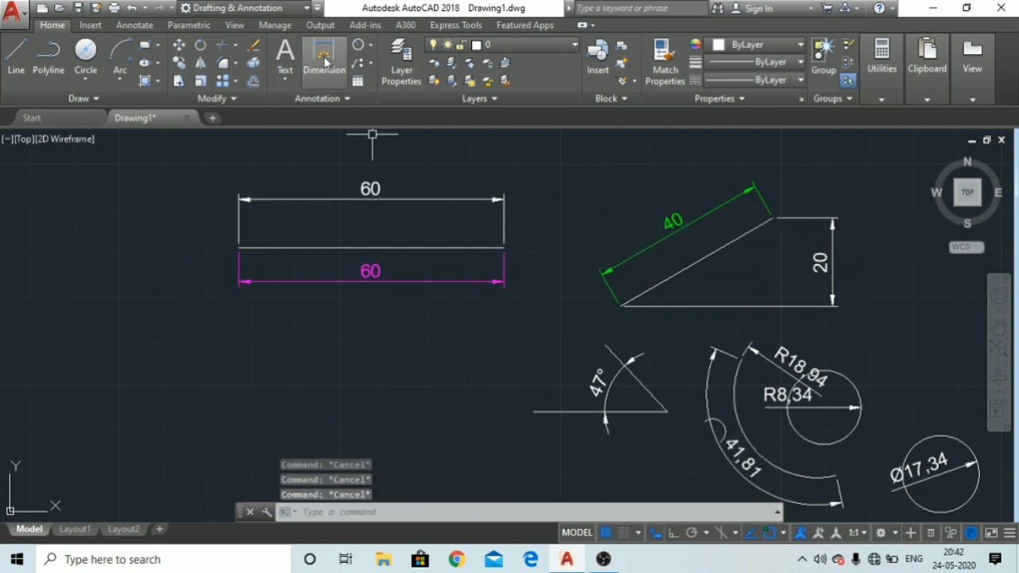
Draw a multiline text box below the 60 dimensions and enter 'line' as large text.
click(287, 80)
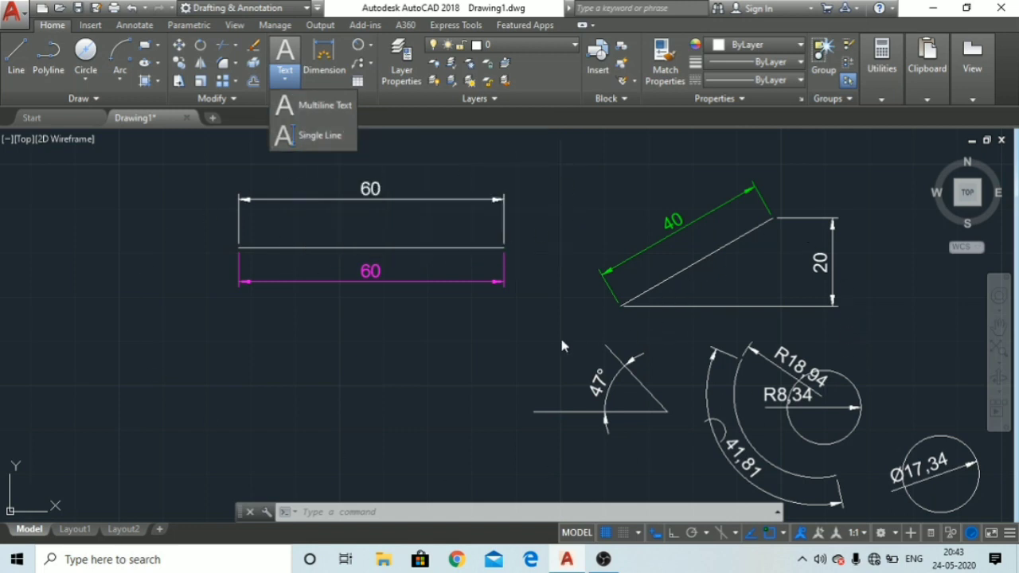
click(309, 113)
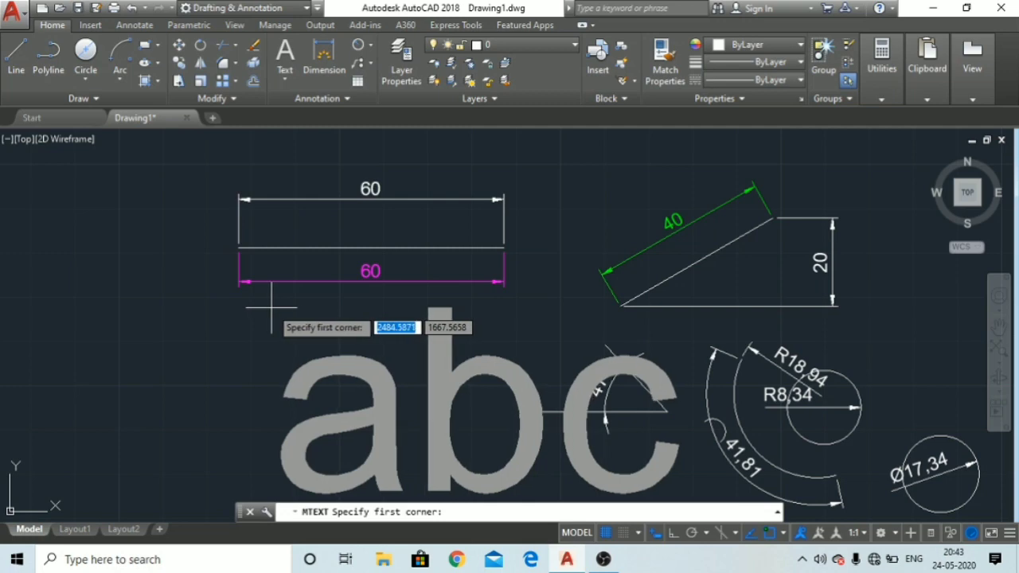
click(272, 308)
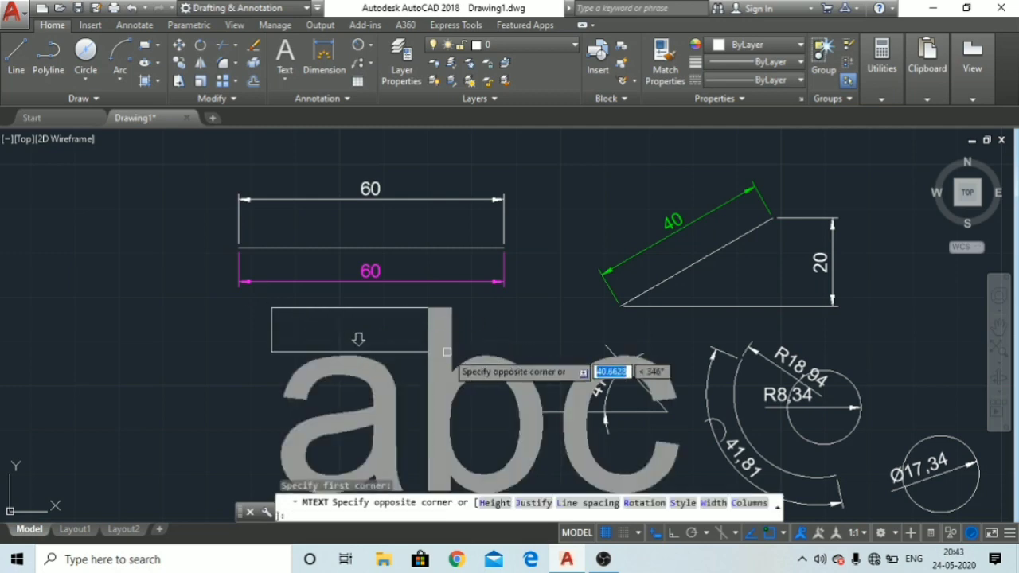
click(495, 349)
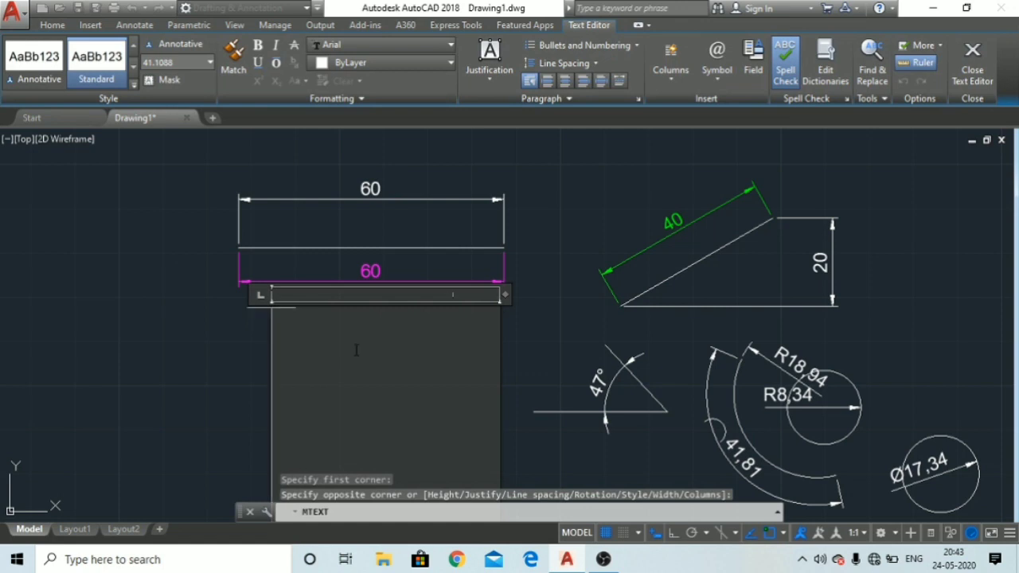
text(li)
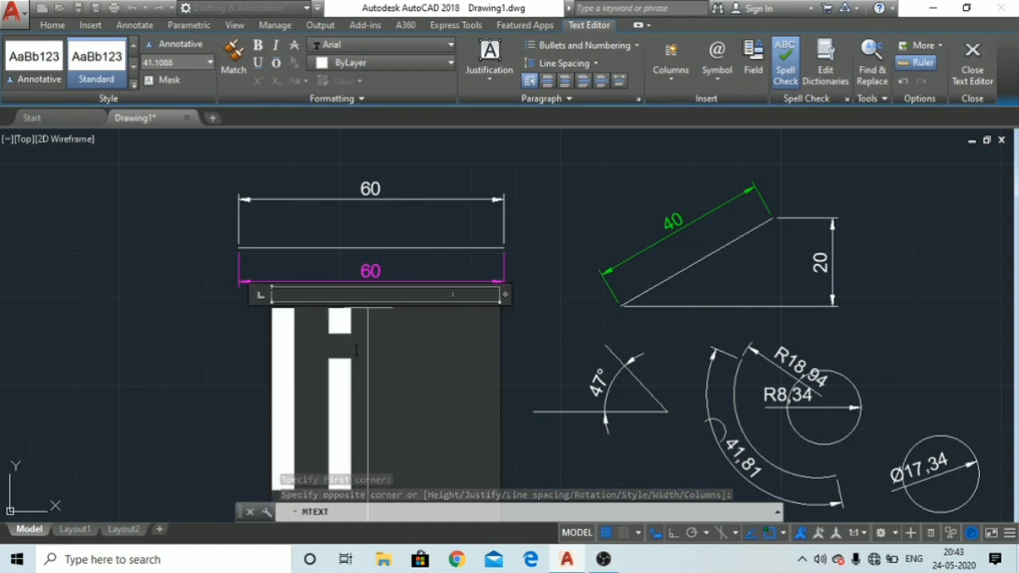
text(ne)
scroll(671, 317, down, 2)
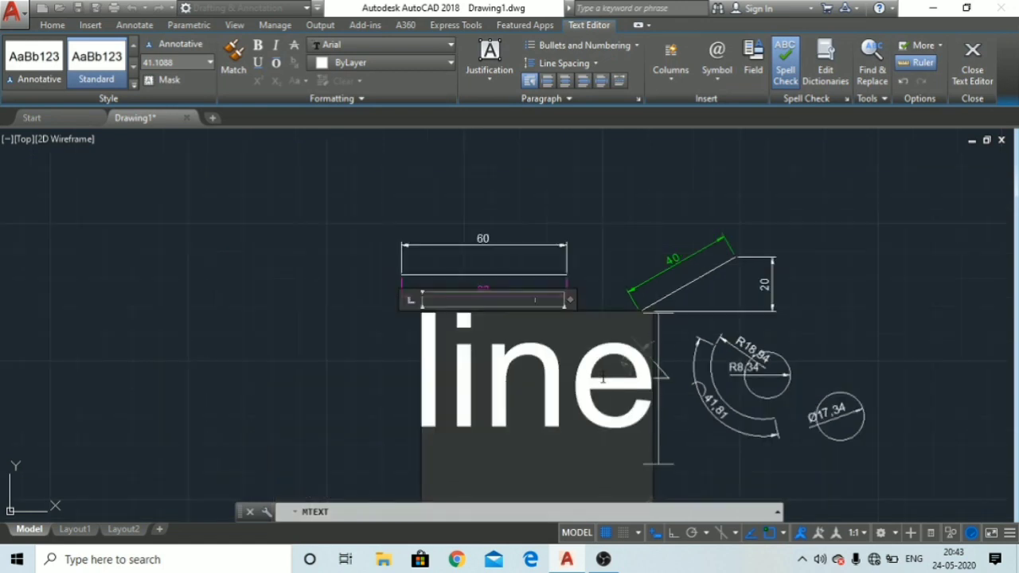
middle_drag(593, 384, 566, 294)
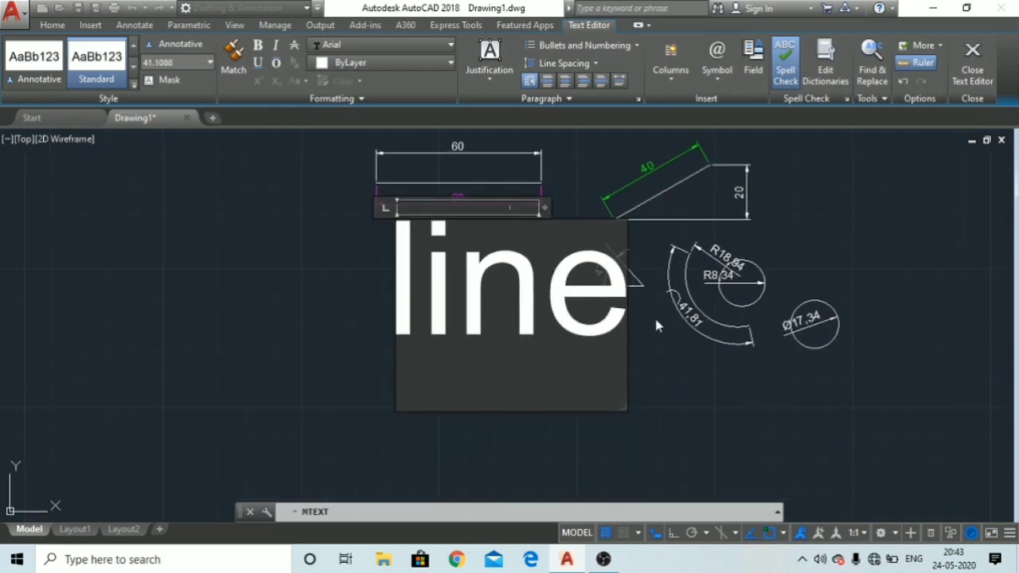
click(674, 356)
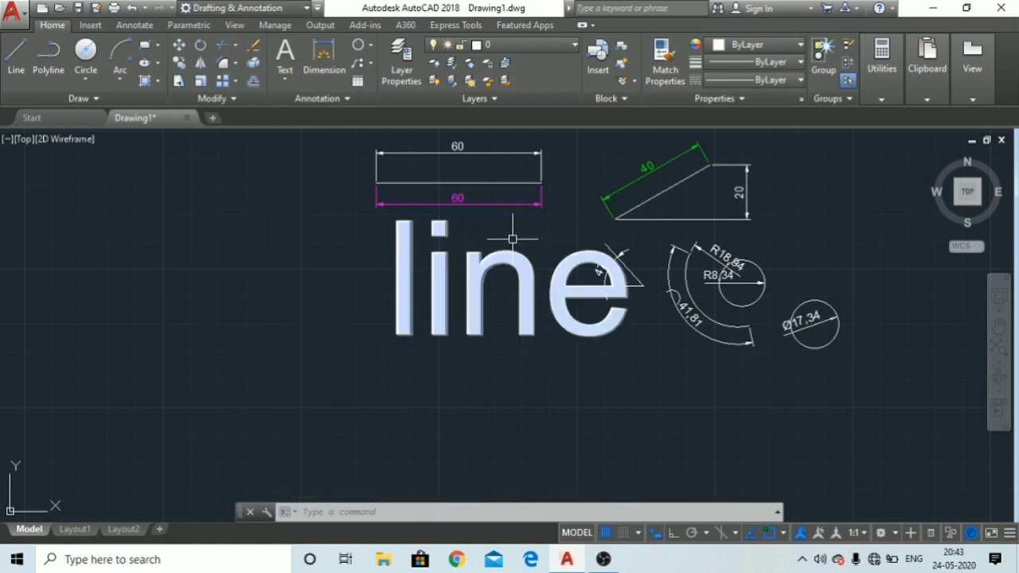
Try Express Tools' Enclose in Object (TCIRCLE) on the 'line' text, cancel it, and reselect the text.
click(510, 248)
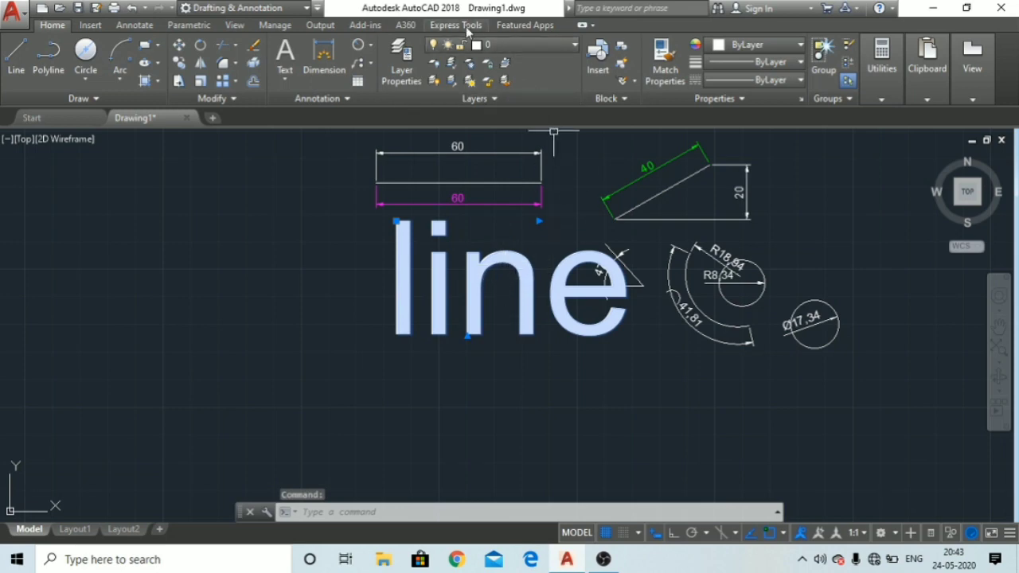
click(468, 26)
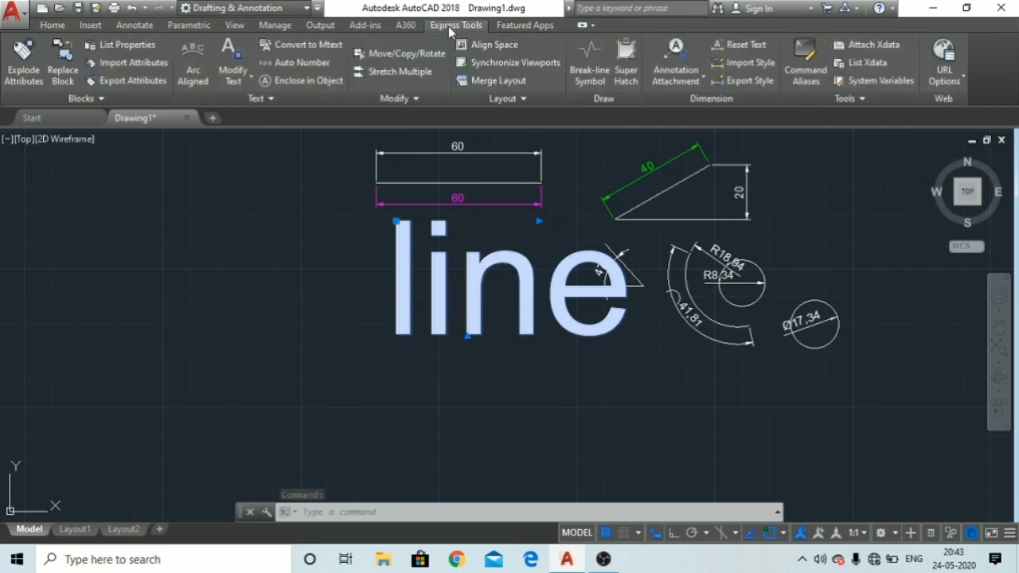
click(311, 81)
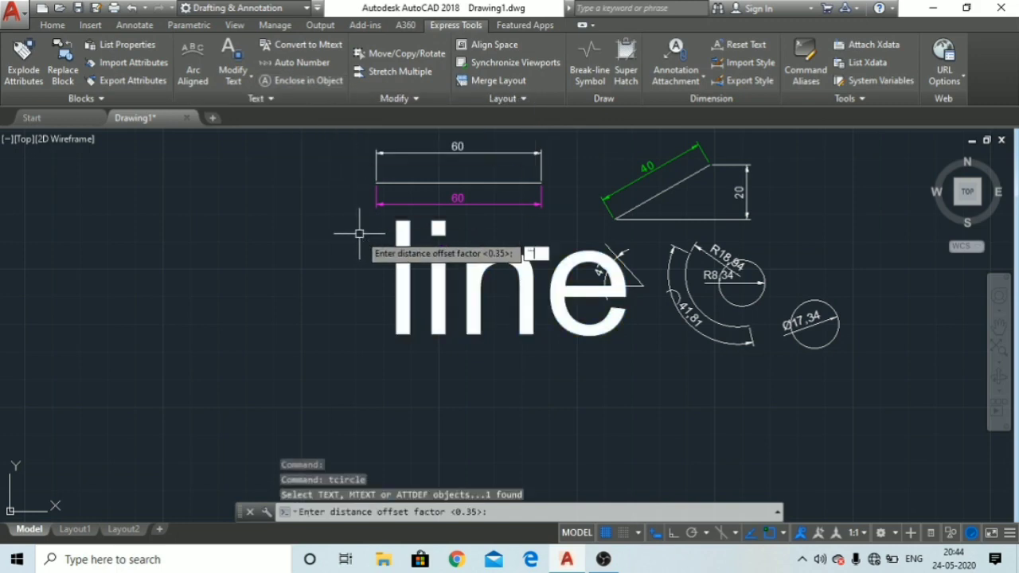
key(Escape)
key(Escape)
key(Escape)
key(Escape)
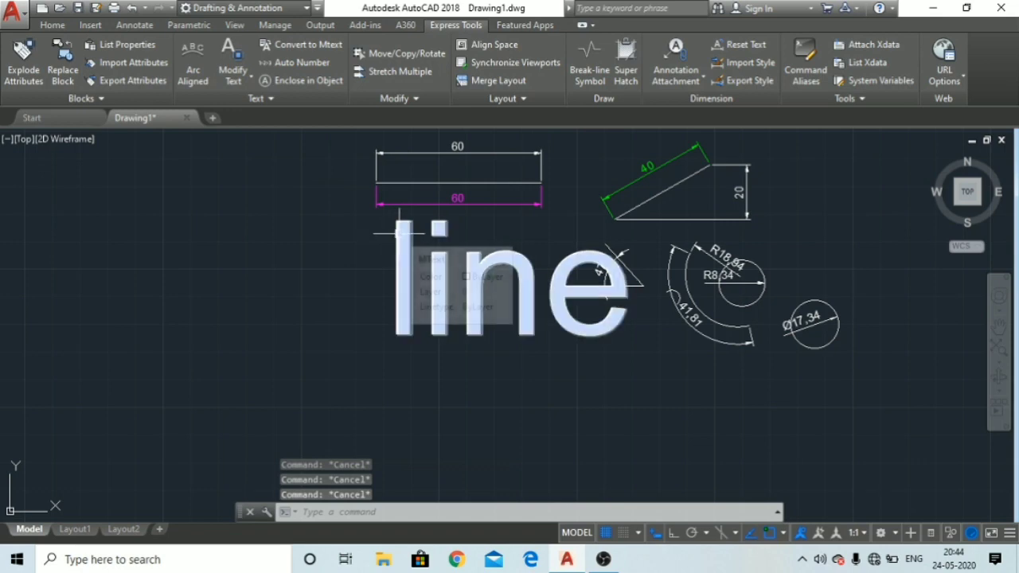
click(398, 230)
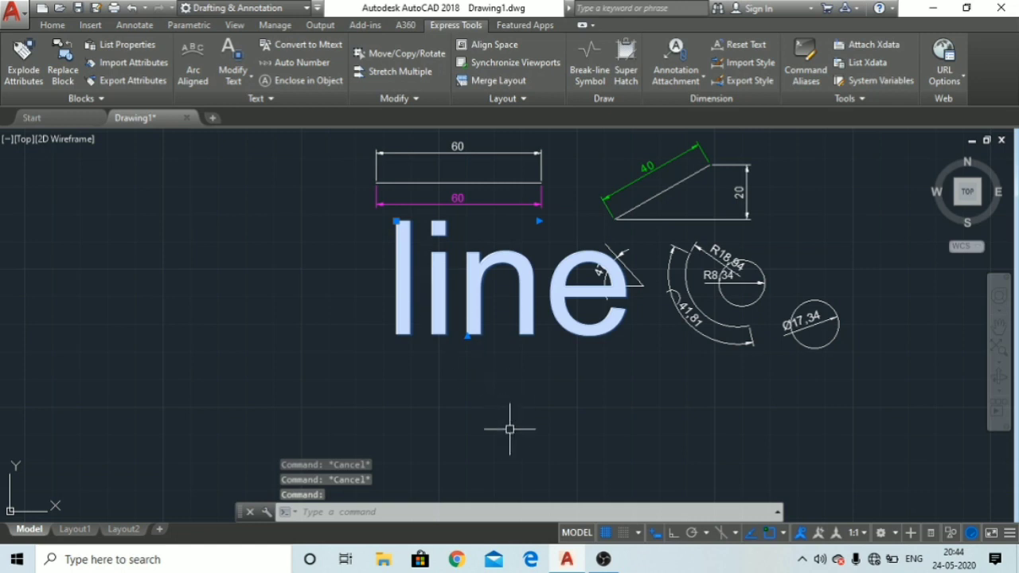
Start SCALE (SC) on the 'line' text with its base point at the top of the l.
text(s)
text(c)
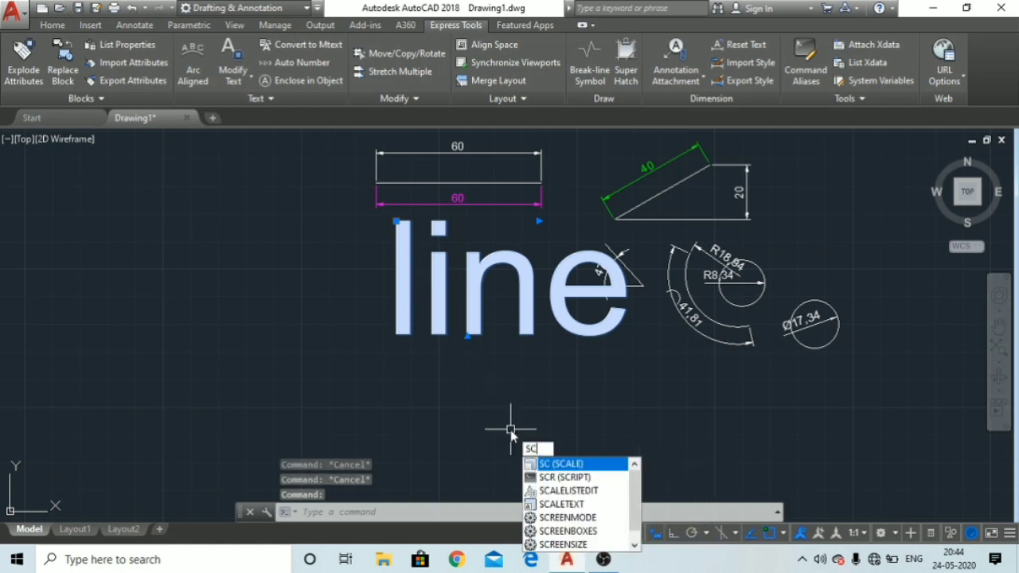
key(Return)
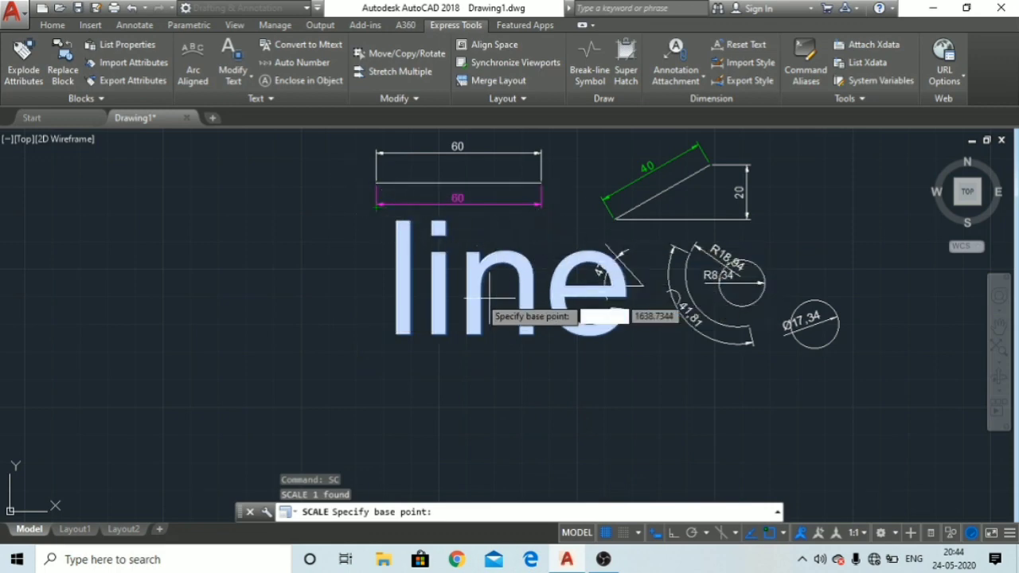
scroll(386, 211, up, 4)
scroll(394, 215, up, 2)
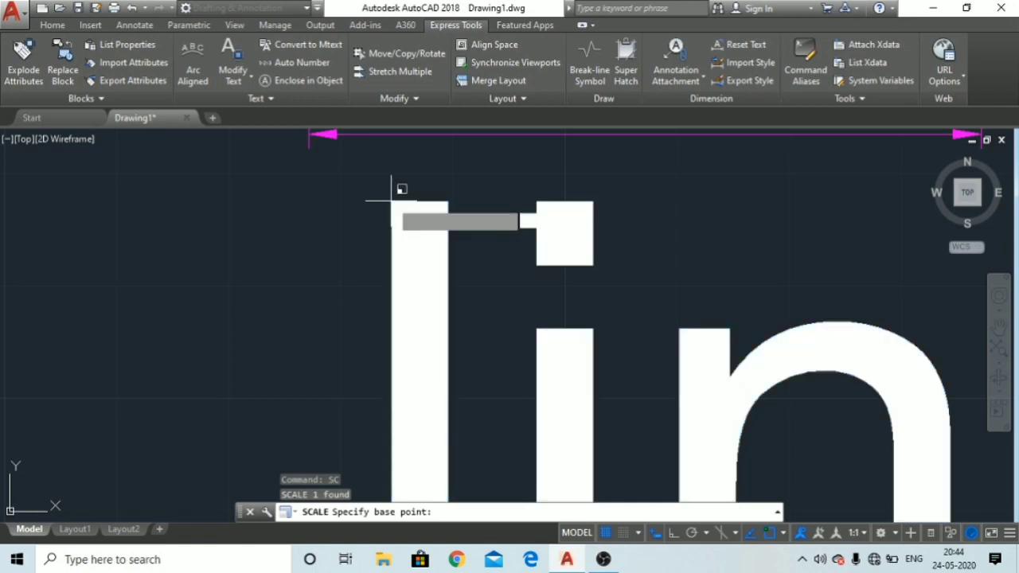
click(394, 194)
scroll(418, 251, down, 3)
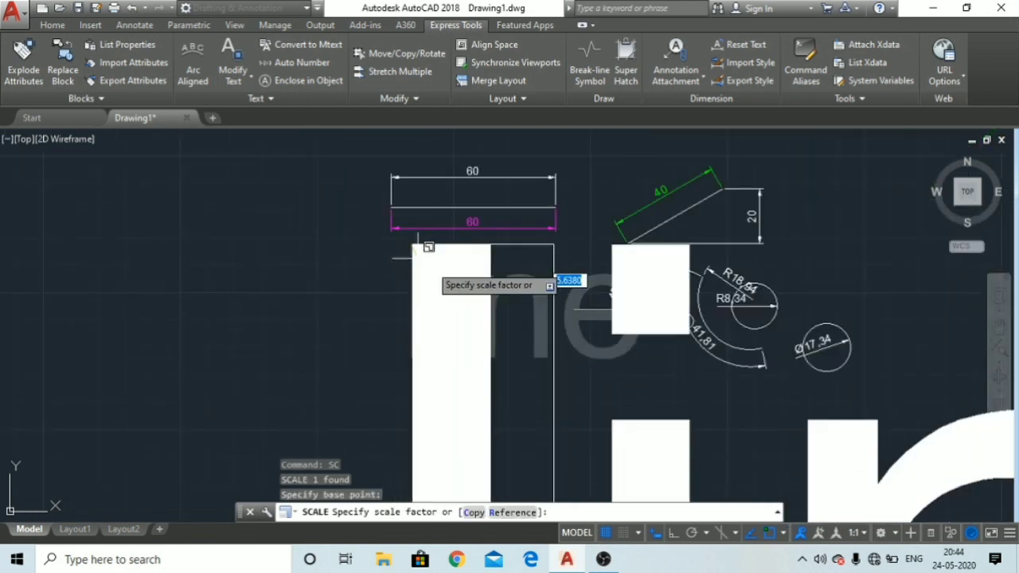
scroll(509, 302, up, 1)
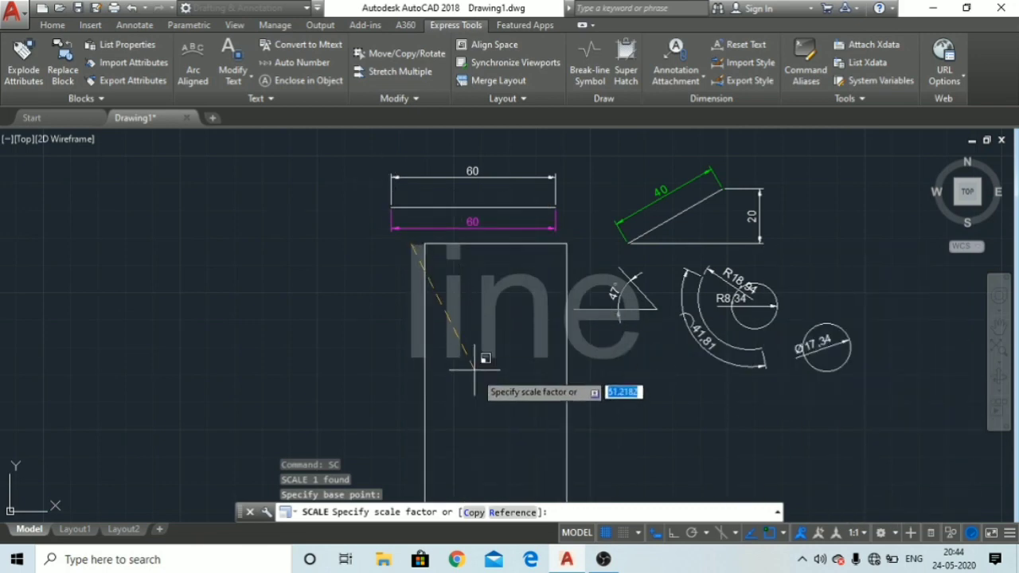
Shrink the text by reference, from its insertion point to the e's bottom, to a shorter length.
click(512, 513)
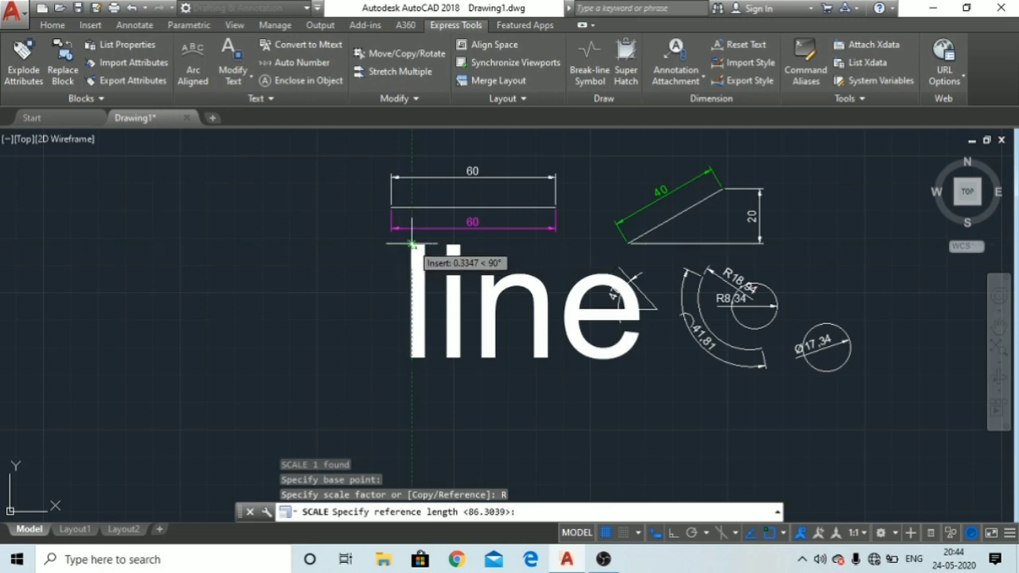
click(411, 245)
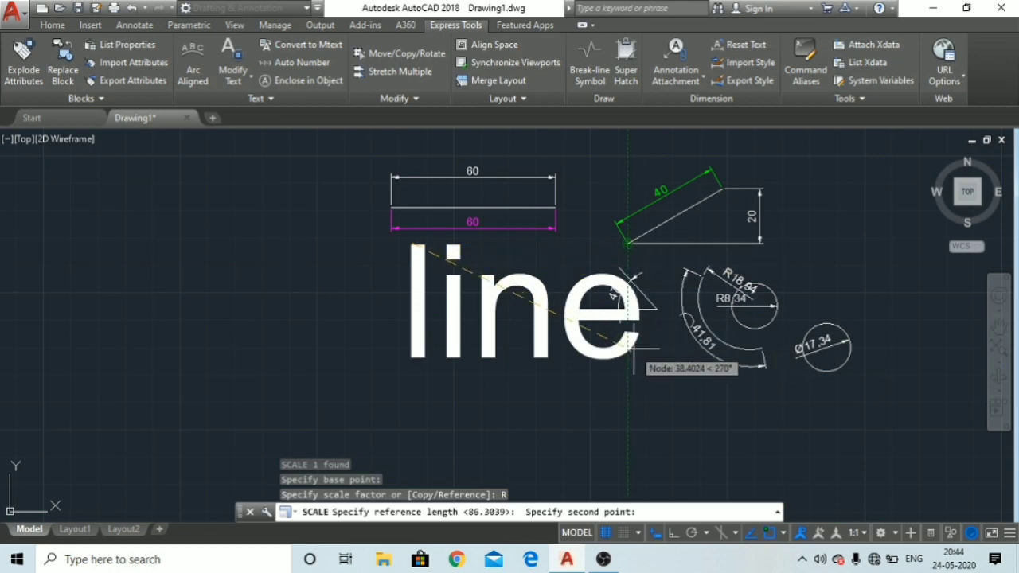
scroll(635, 344, up, 4)
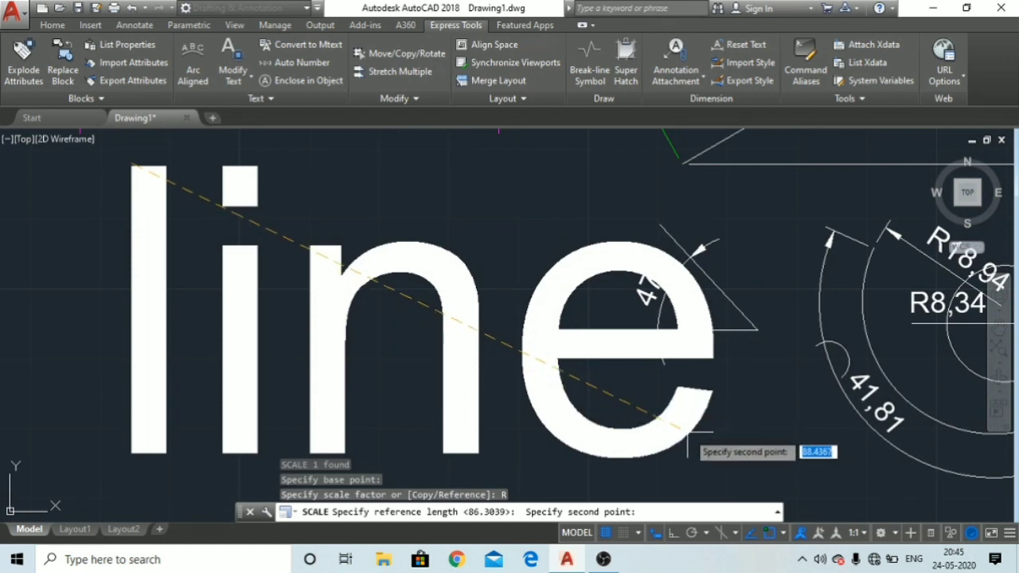
click(689, 436)
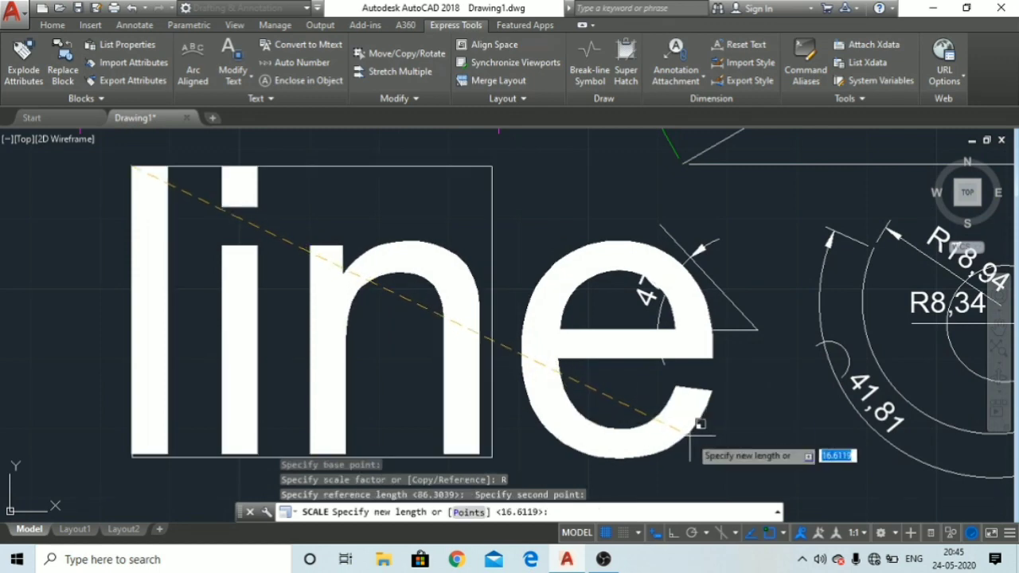
scroll(685, 430, down, 5)
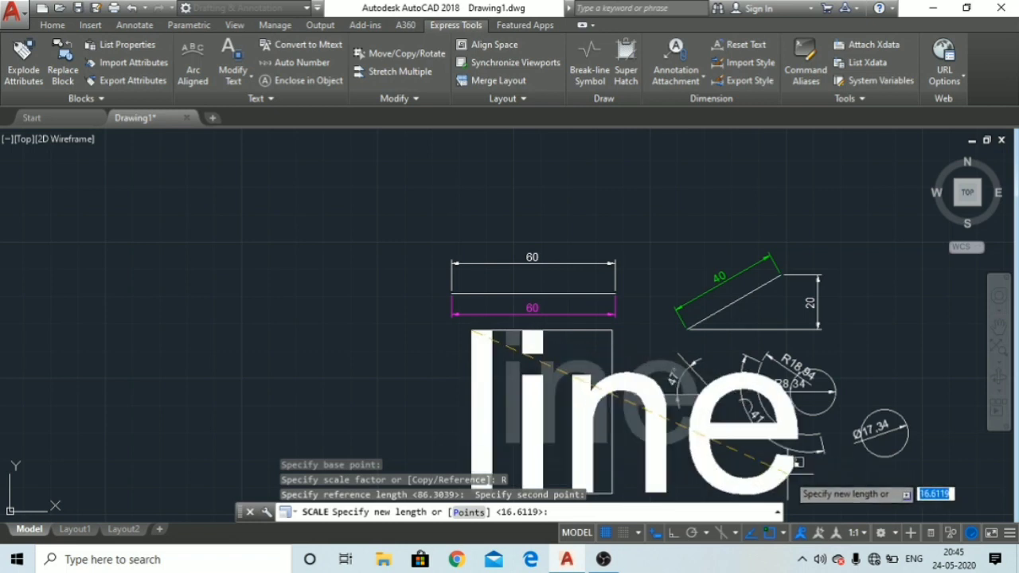
click(538, 344)
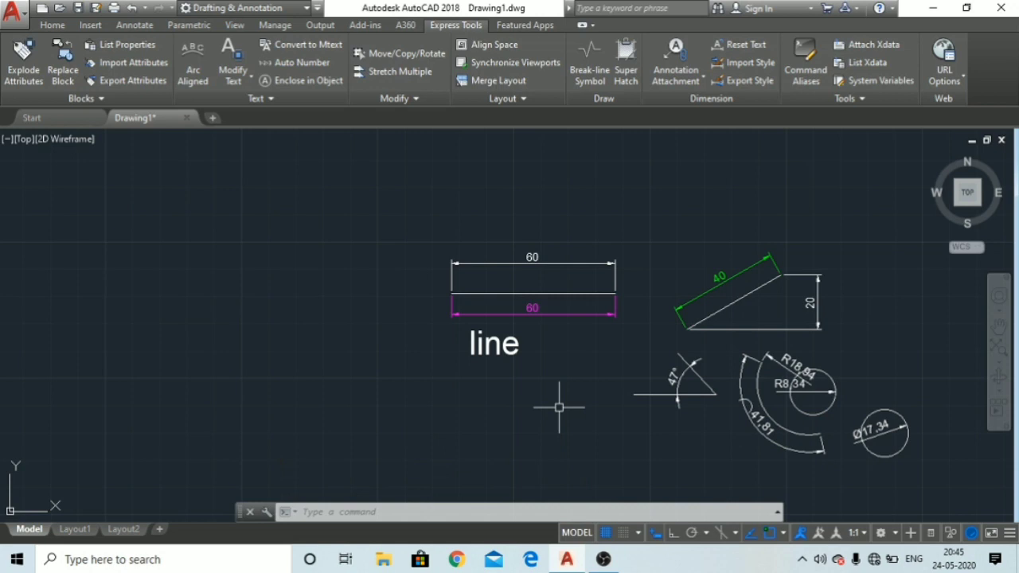
Start single-line text above the 60 dimensions with default height 41.1088 and 0 rotation.
click(53, 26)
click(285, 76)
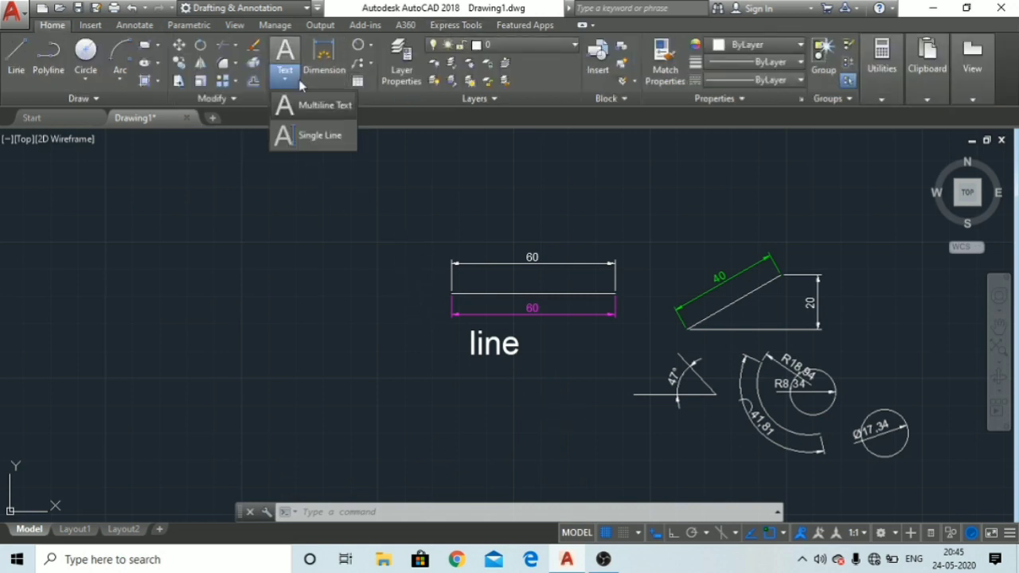
click(327, 137)
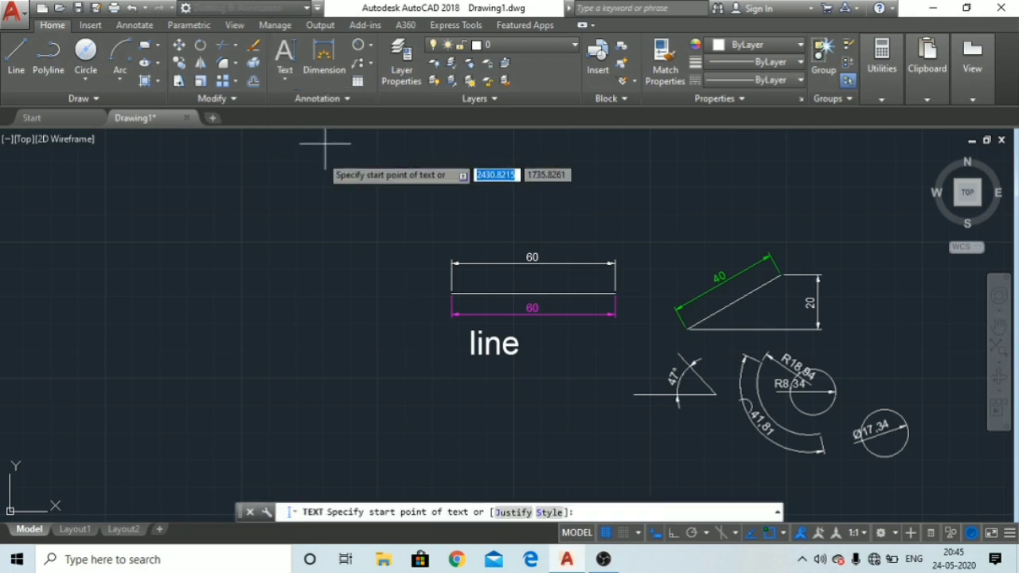
click(200, 271)
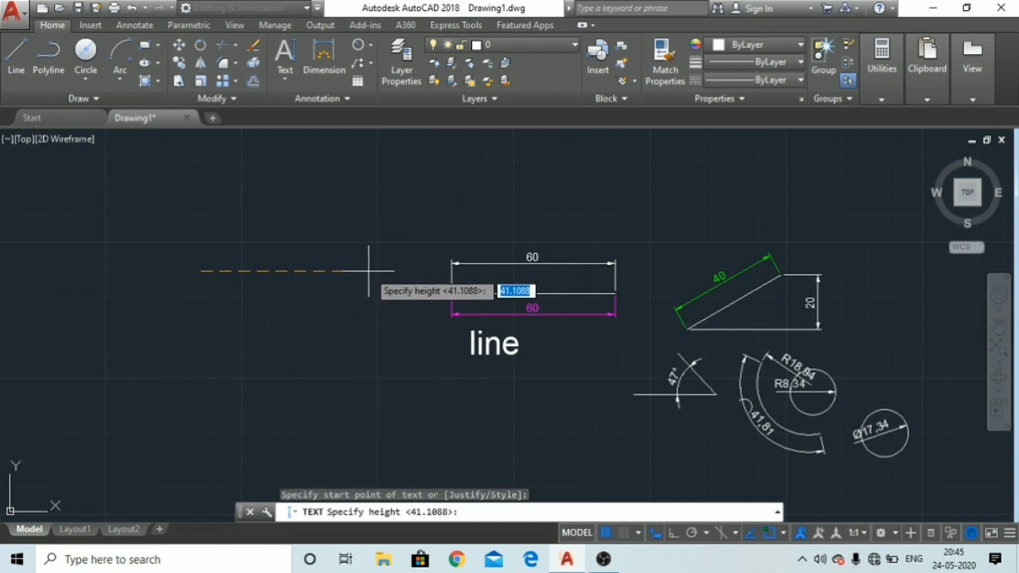
key(Return)
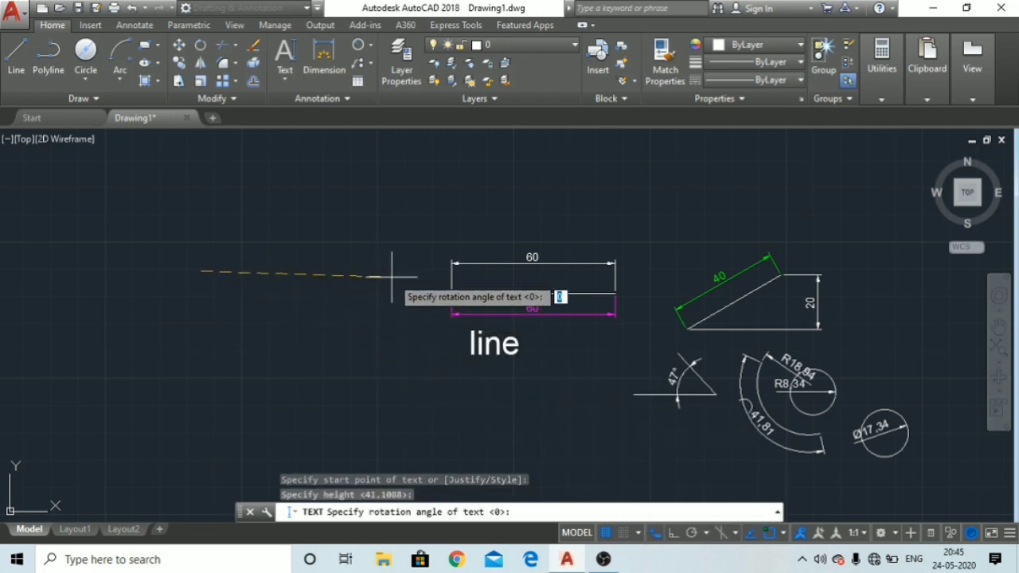
click(673, 533)
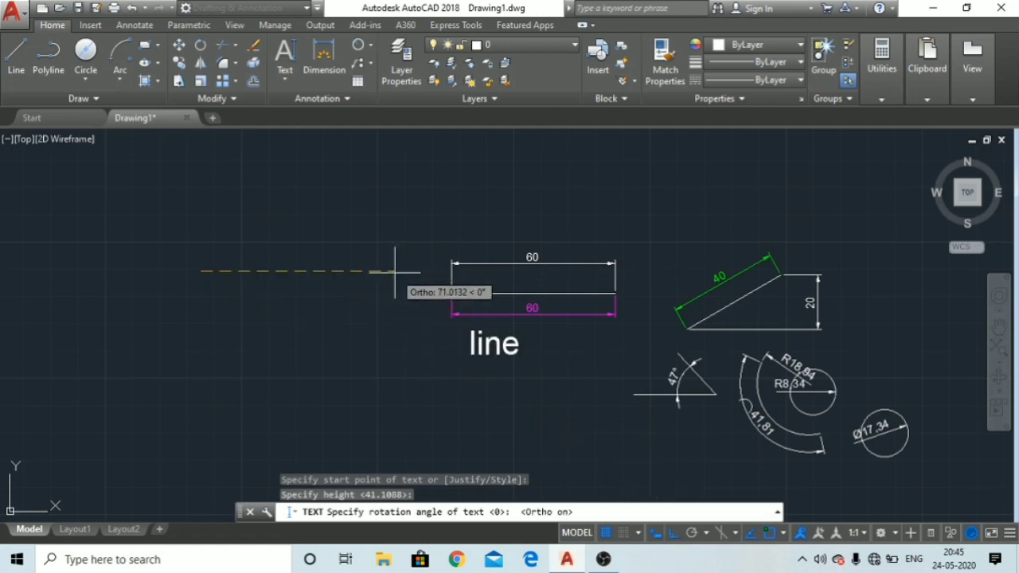
text(0)
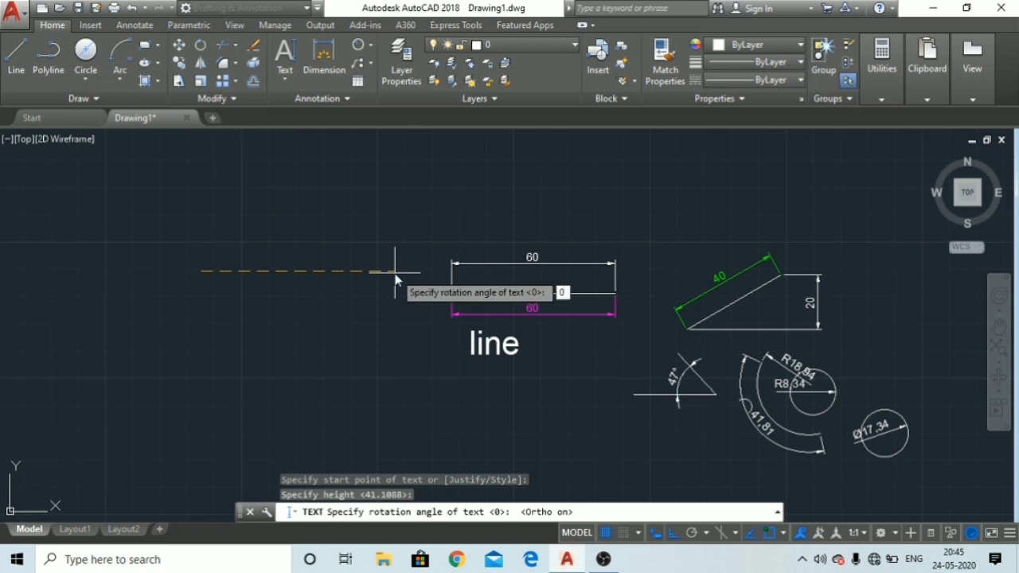
key(Return)
Enter 'line' as the large single-line text and end the TEXT command.
scroll(217, 222, up, 2)
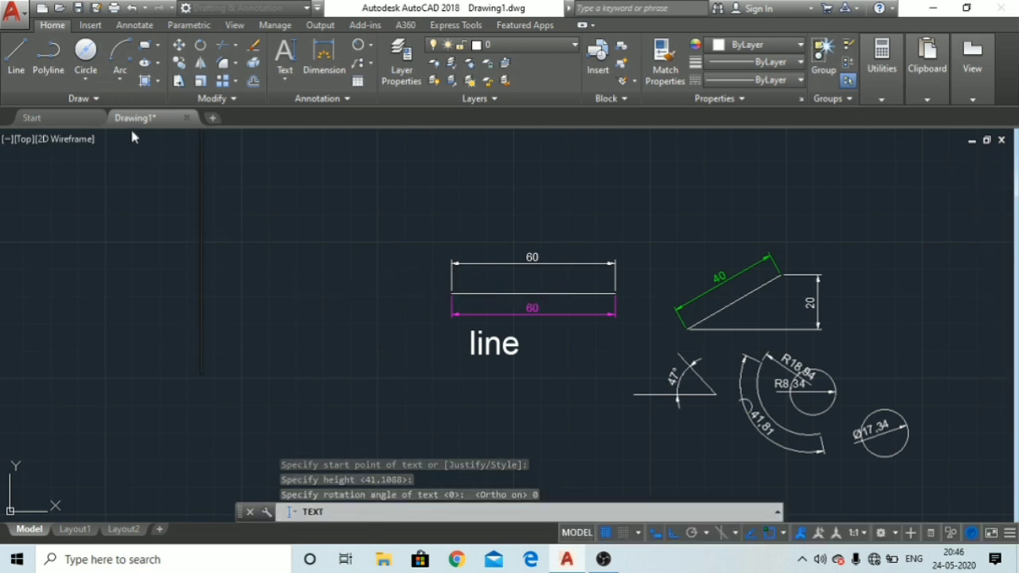
scroll(228, 221, up, 1)
scroll(229, 223, up, 1)
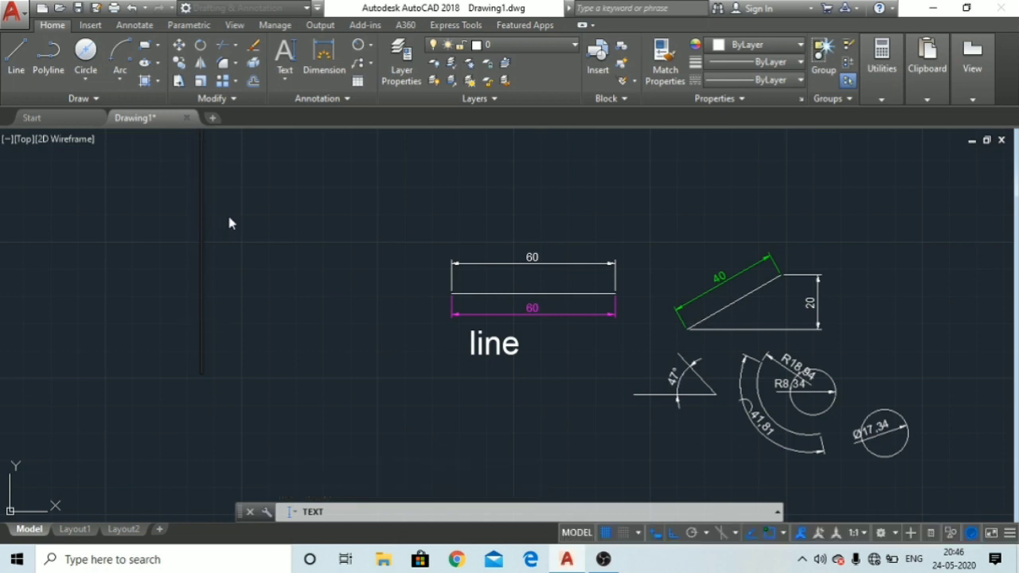
text(li)
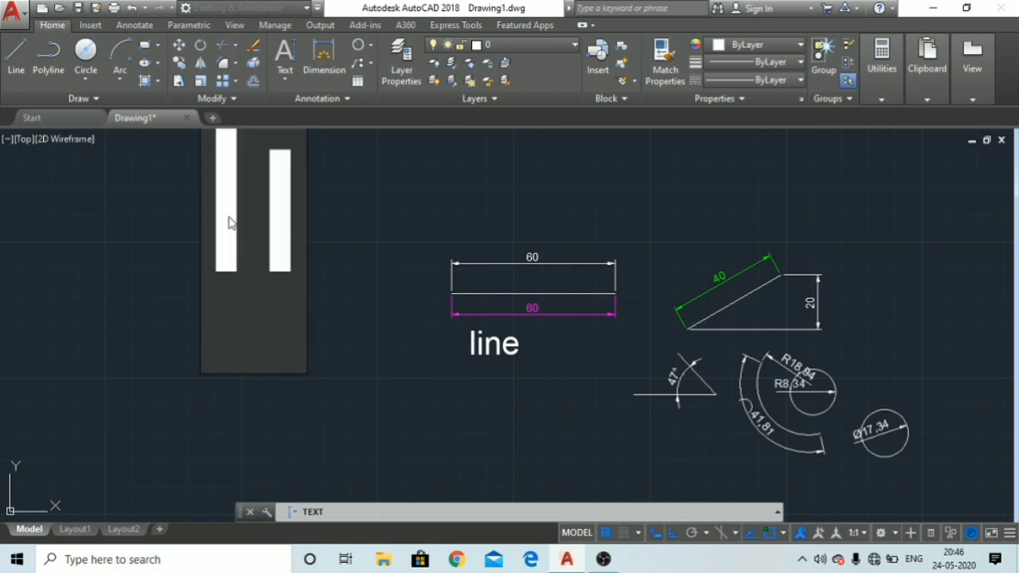
text(ne)
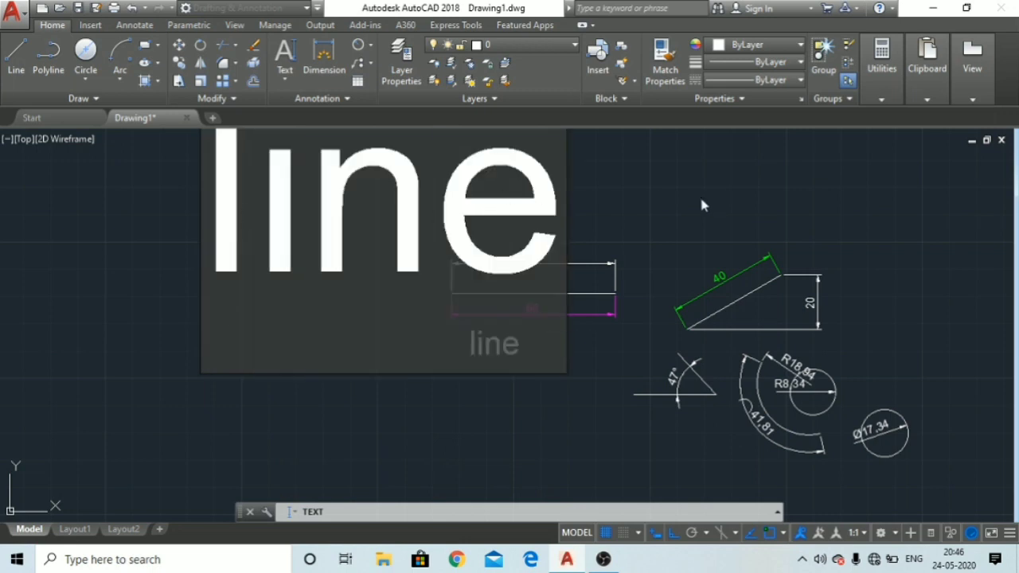
click(697, 255)
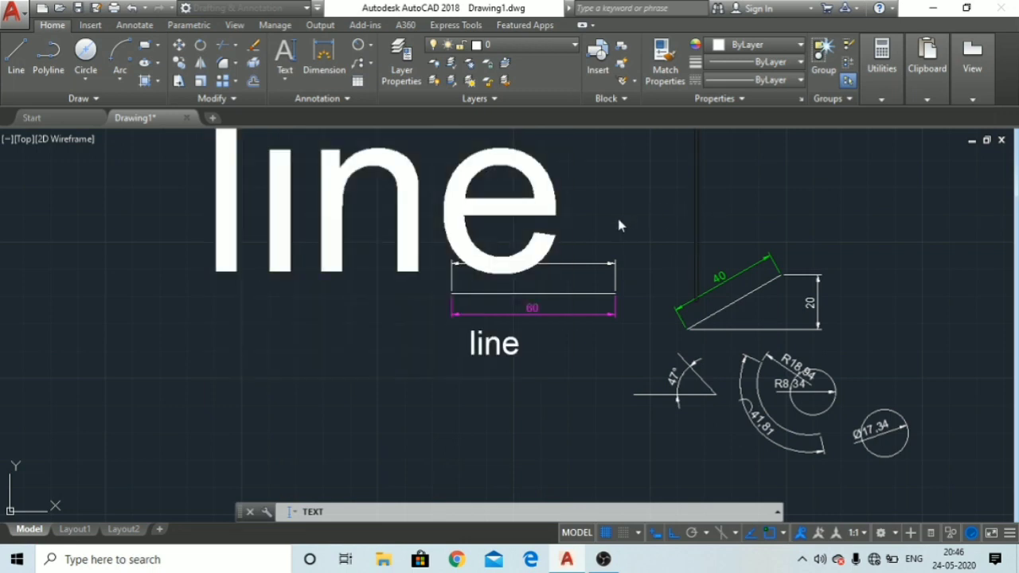
key(Escape)
key(Escape)
key(Escape)
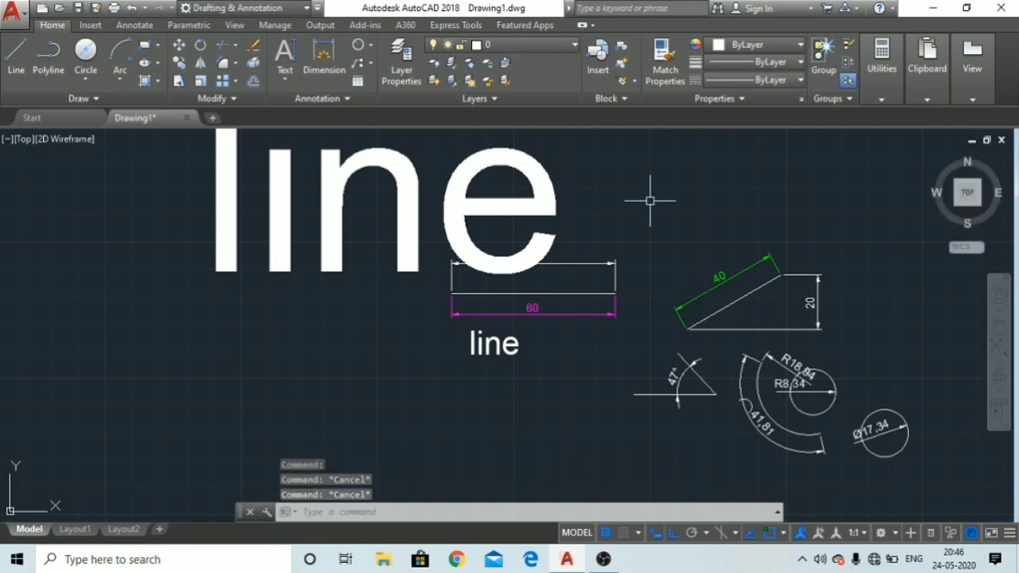
key(Escape)
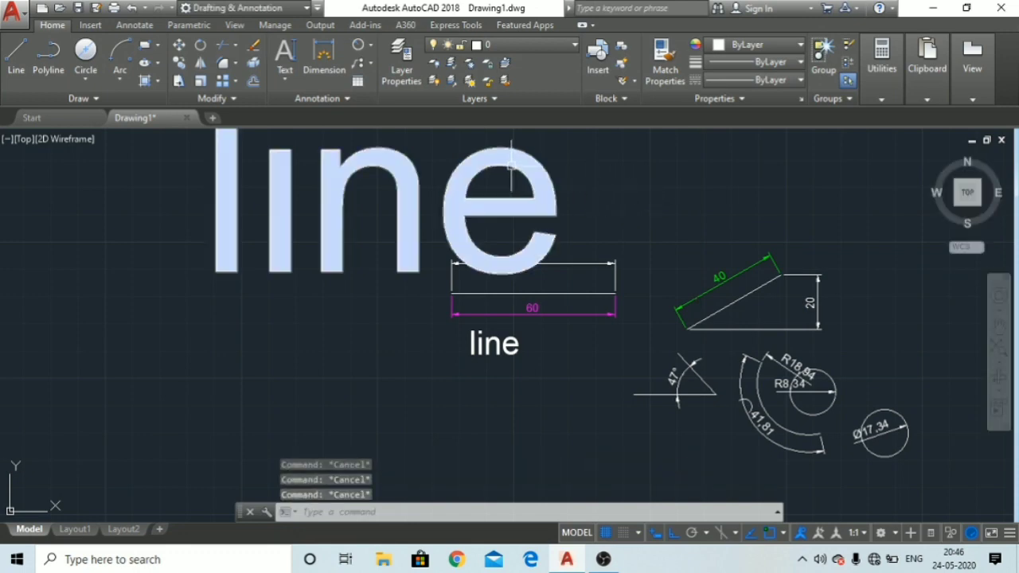
Try Enclose in Object on the large 'line' text, cancel it, then start SCALE (SC) on the text.
click(511, 163)
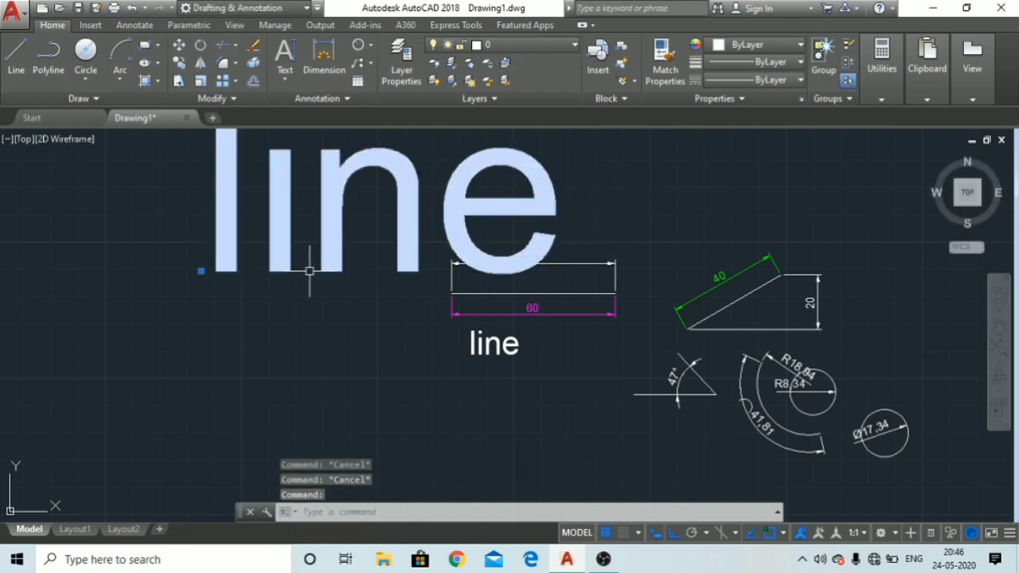
click(455, 25)
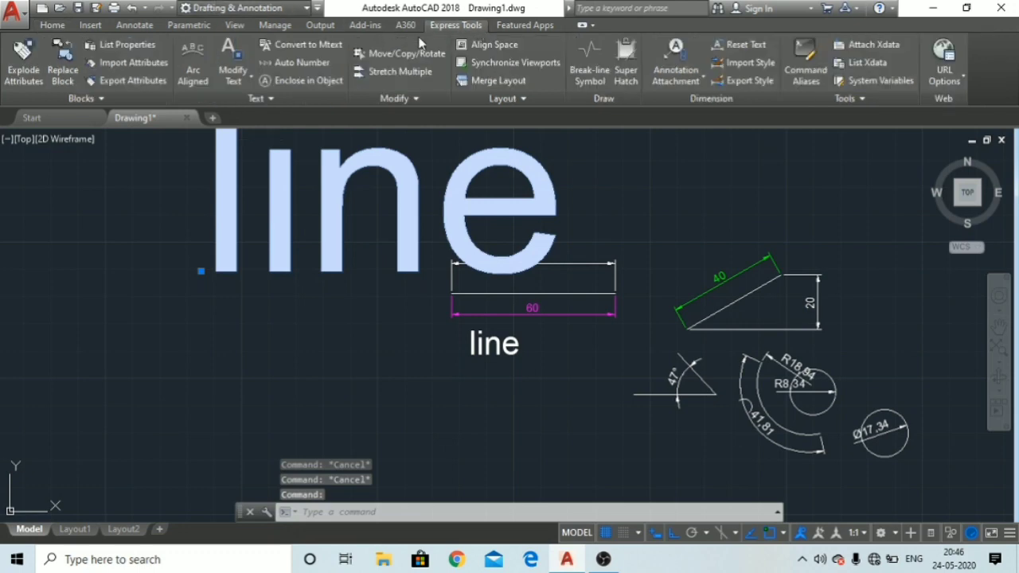
click(302, 80)
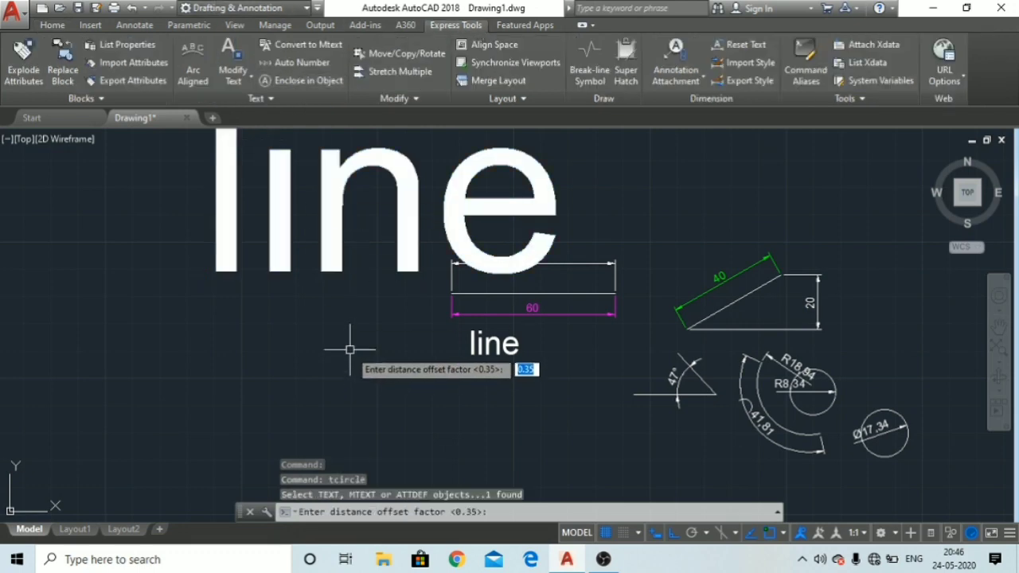
key(Escape)
key(Escape)
key(Escape)
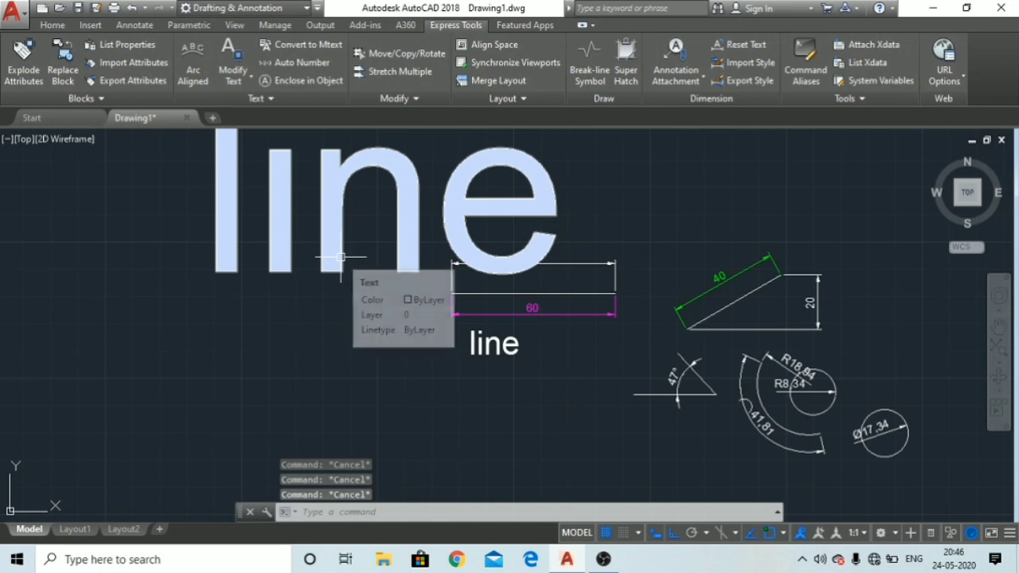
click(342, 258)
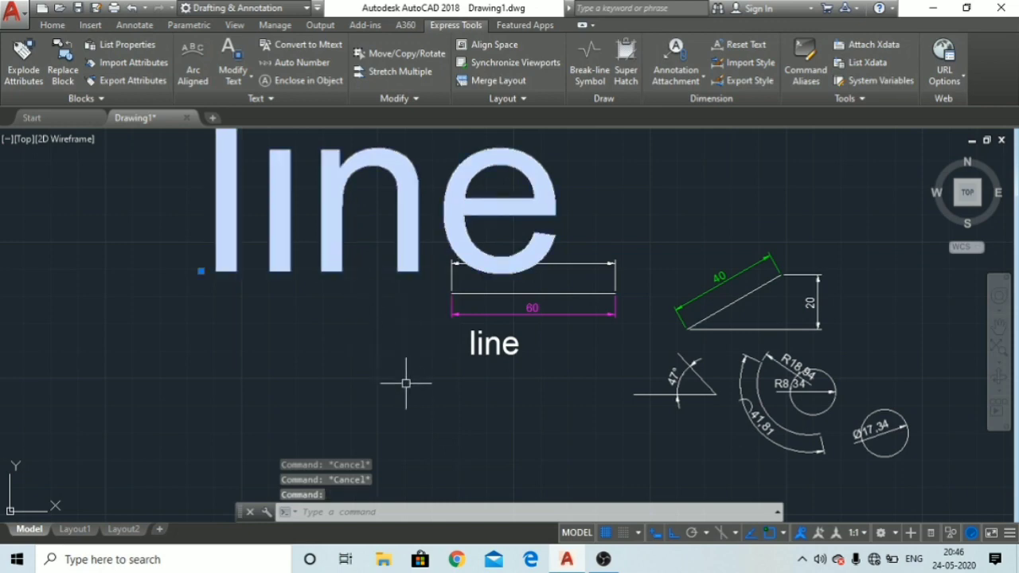
text(sc)
key(Return)
Scale the large 'line' text down by reference from its top-left corner, with ortho off.
scroll(352, 375, down, 1)
scroll(273, 255, up, 1)
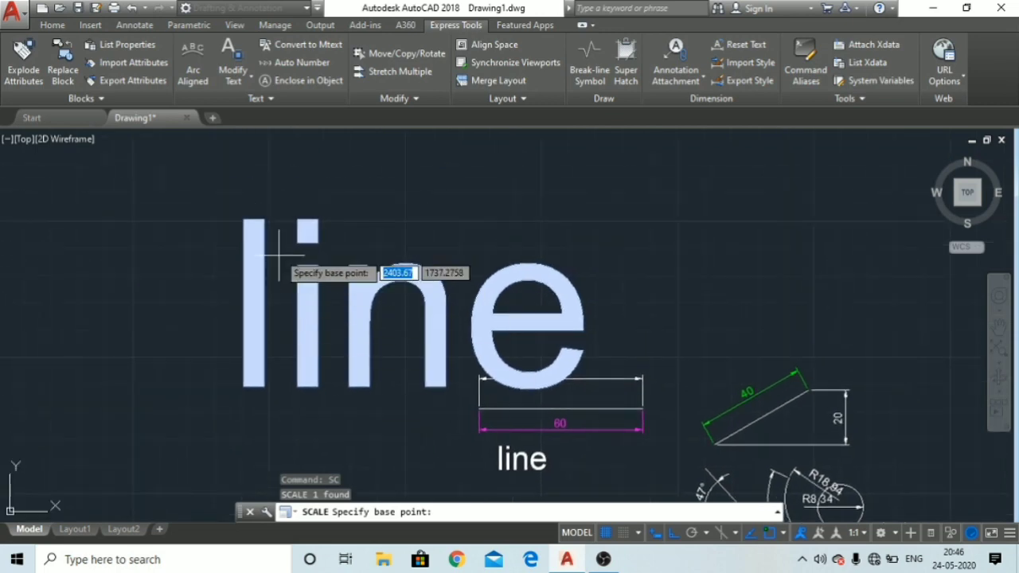
click(242, 222)
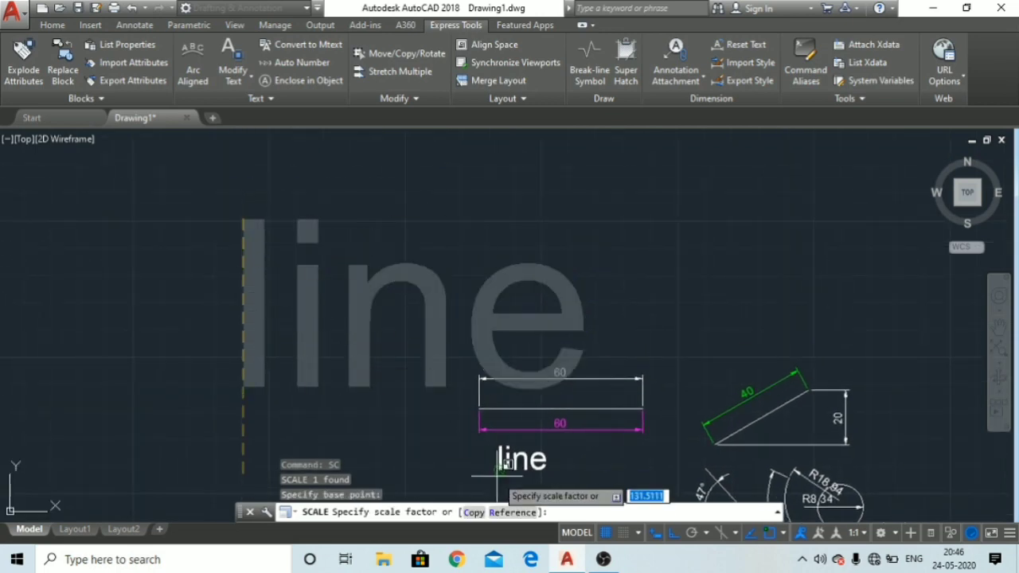
click(510, 514)
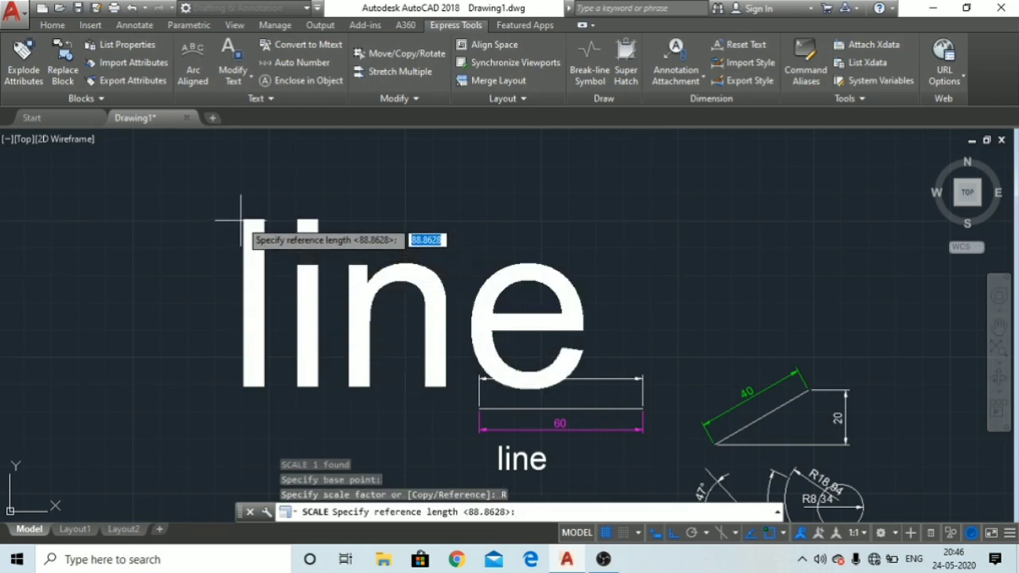
click(673, 535)
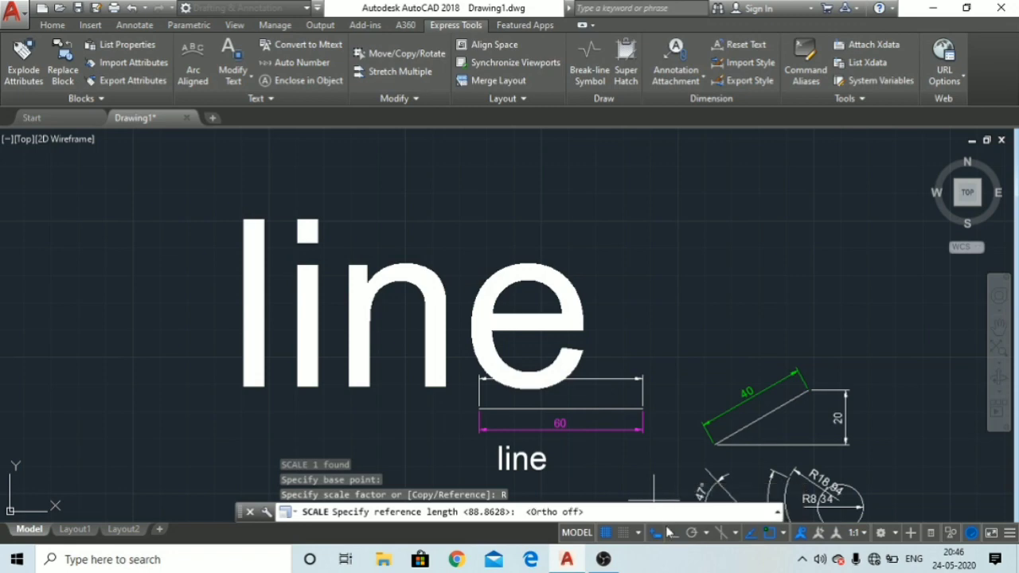
click(240, 222)
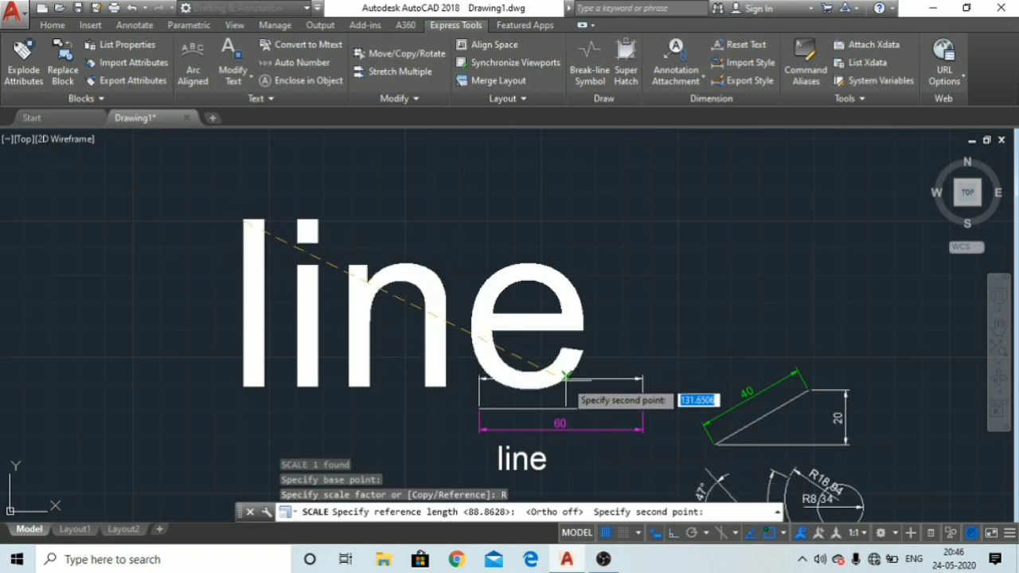
click(566, 374)
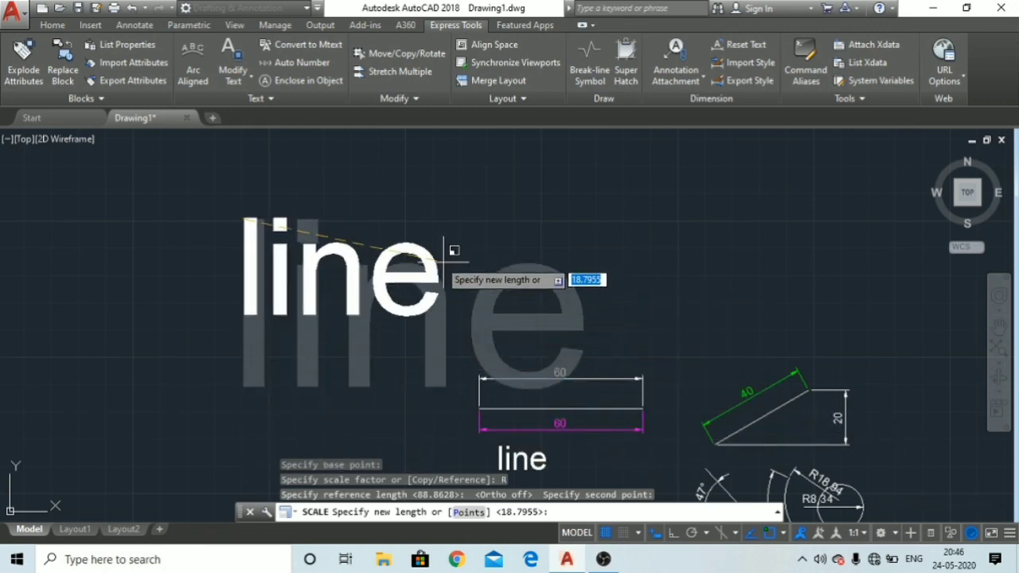
click(334, 225)
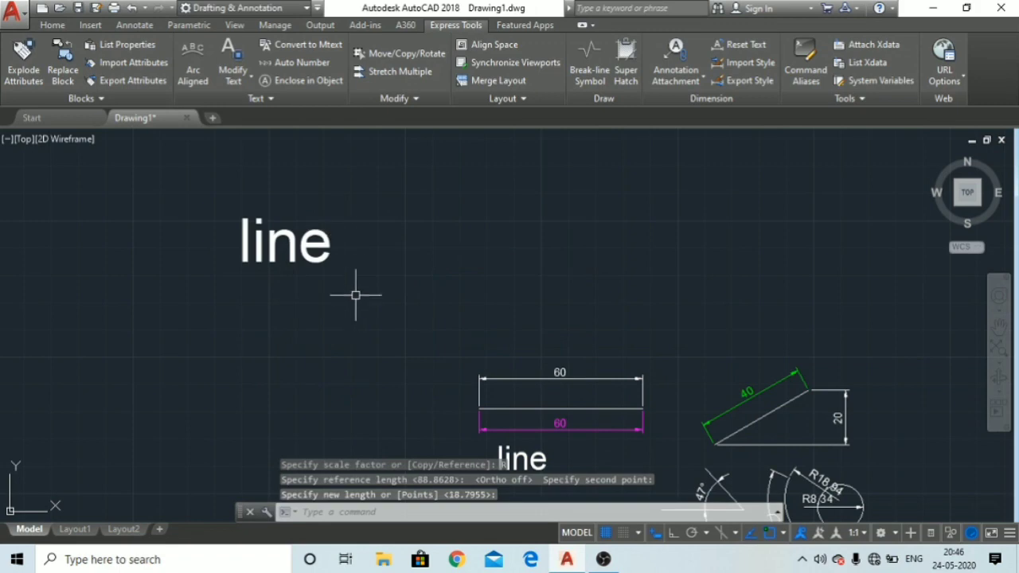
key(Escape)
key(Escape)
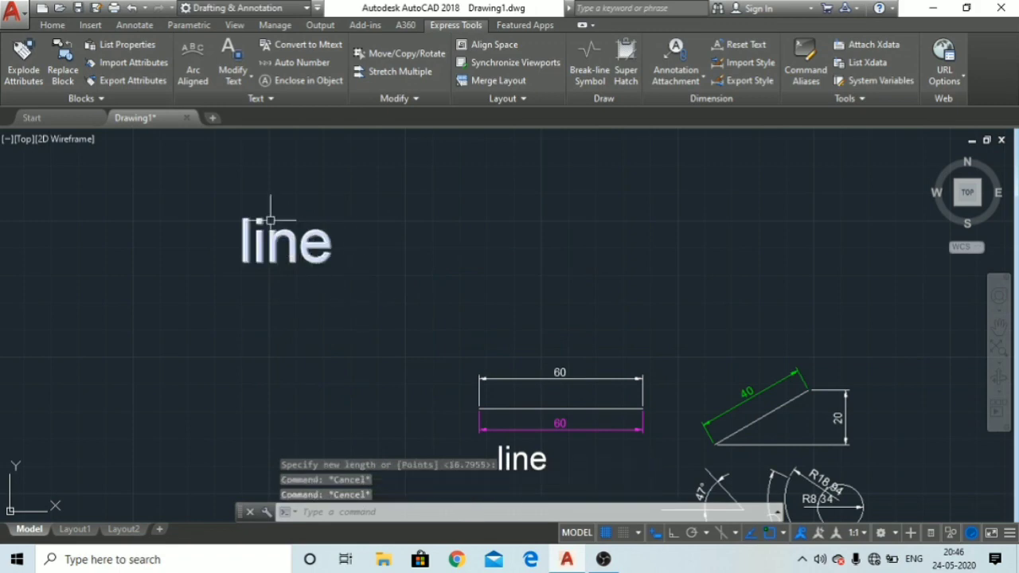
key(Escape)
Zoom out and shift the view left to frame all the shapes before inserting a table.
click(55, 25)
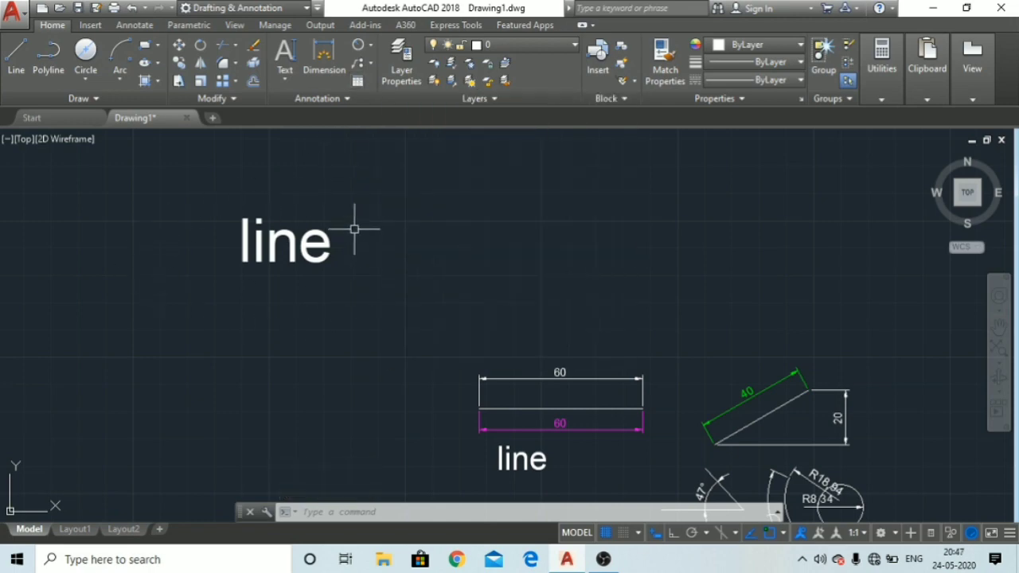
scroll(358, 229, down, 2)
middle_drag(489, 238, 423, 254)
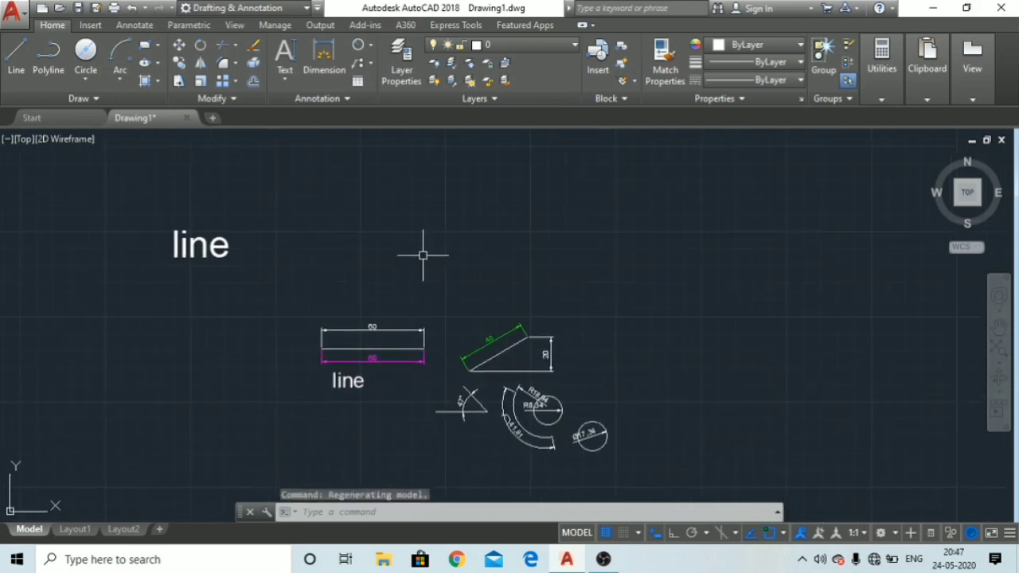
middle_drag(616, 255, 361, 261)
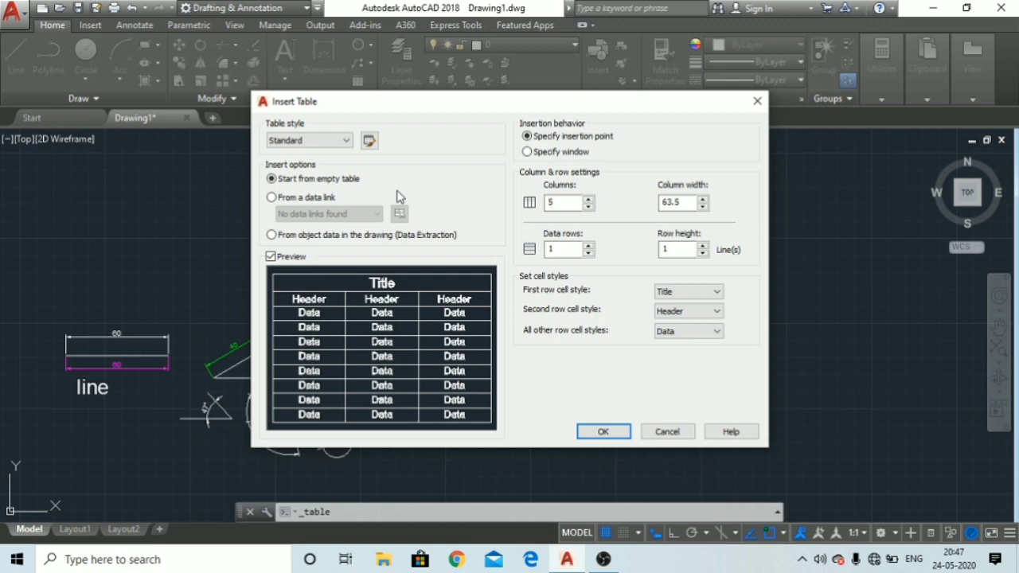
Keep the Standard table style, check the From a data link option and its links, then cancel the table.
click(345, 142)
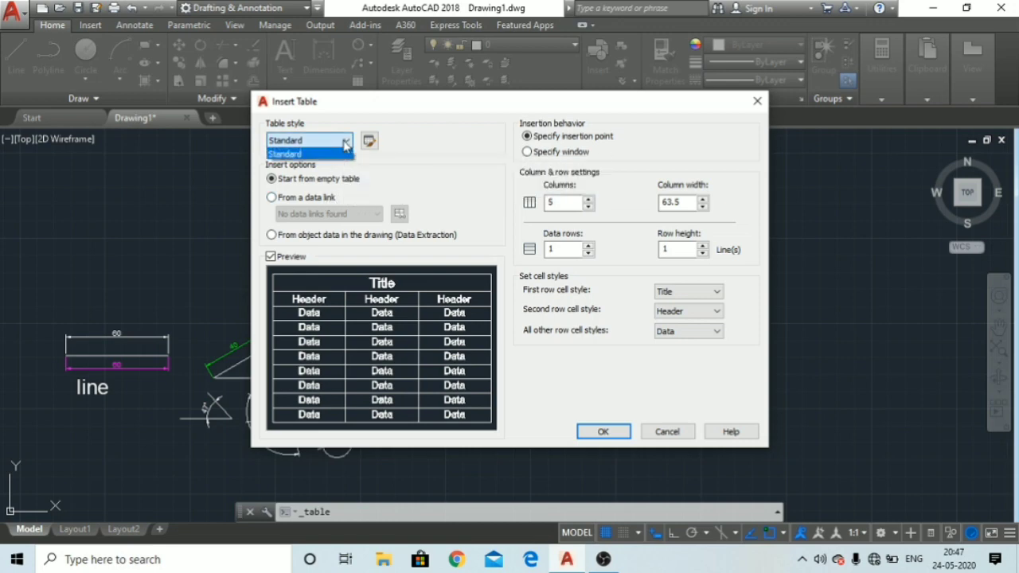
click(344, 144)
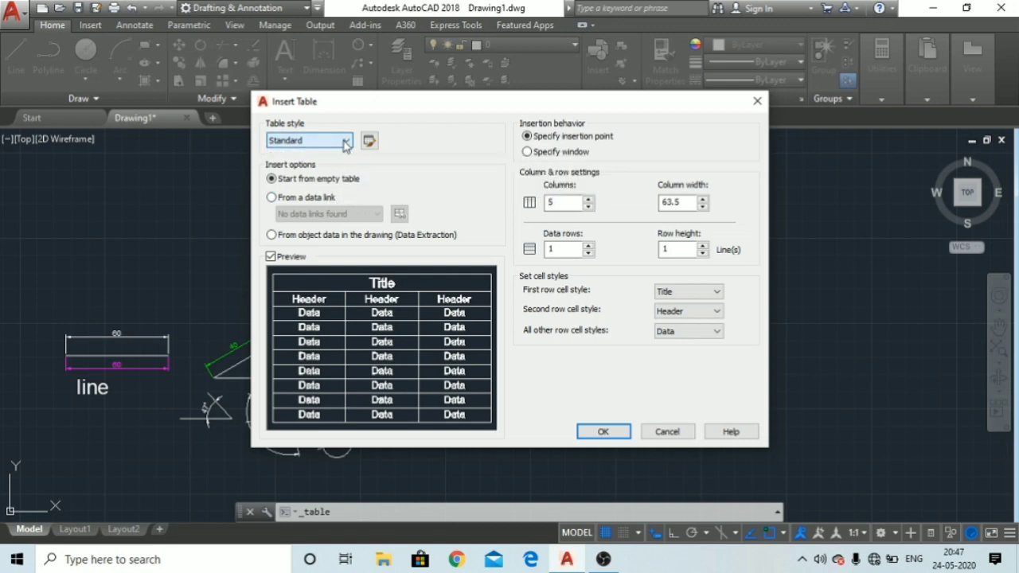
click(271, 199)
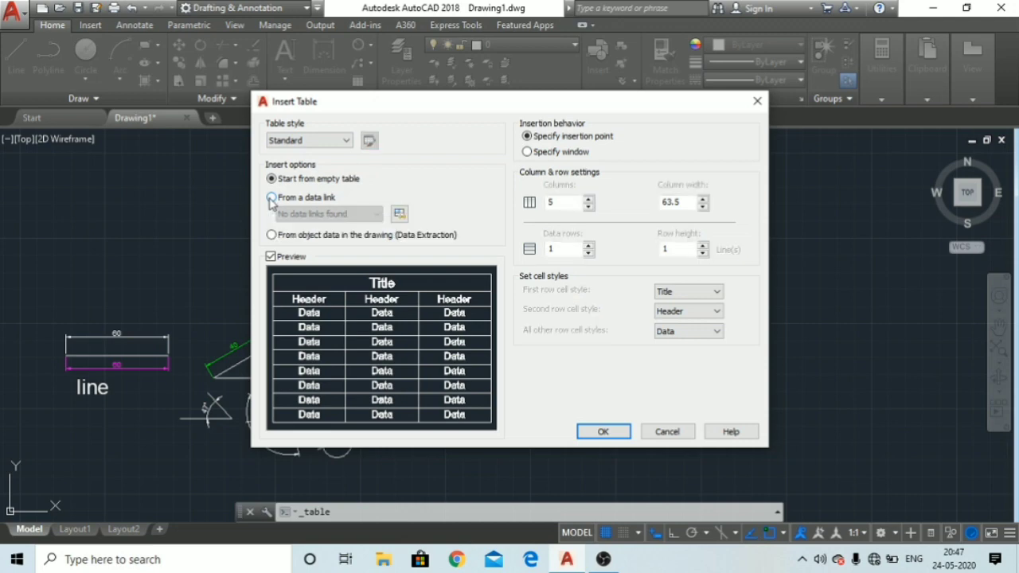
click(399, 214)
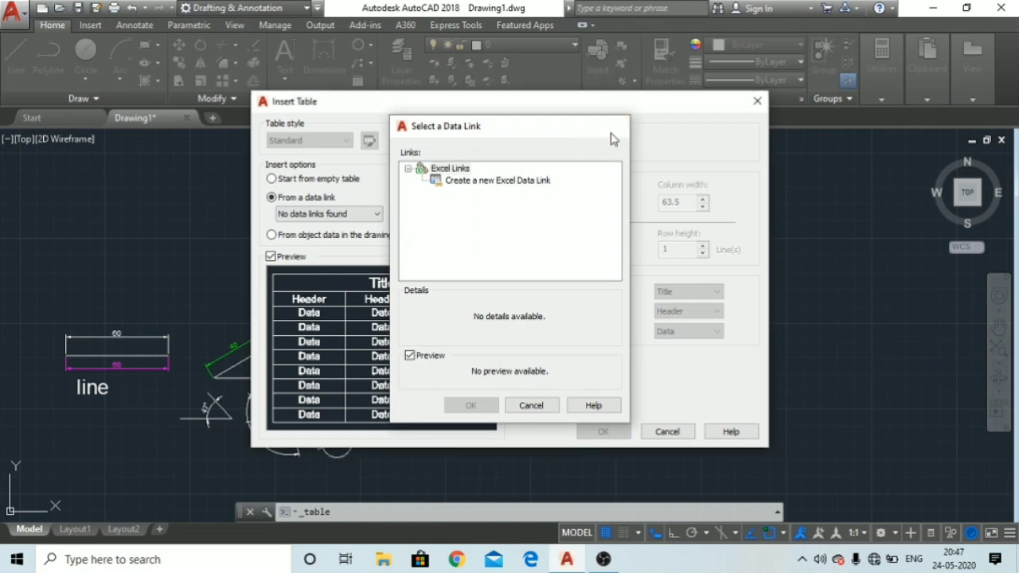
click(611, 134)
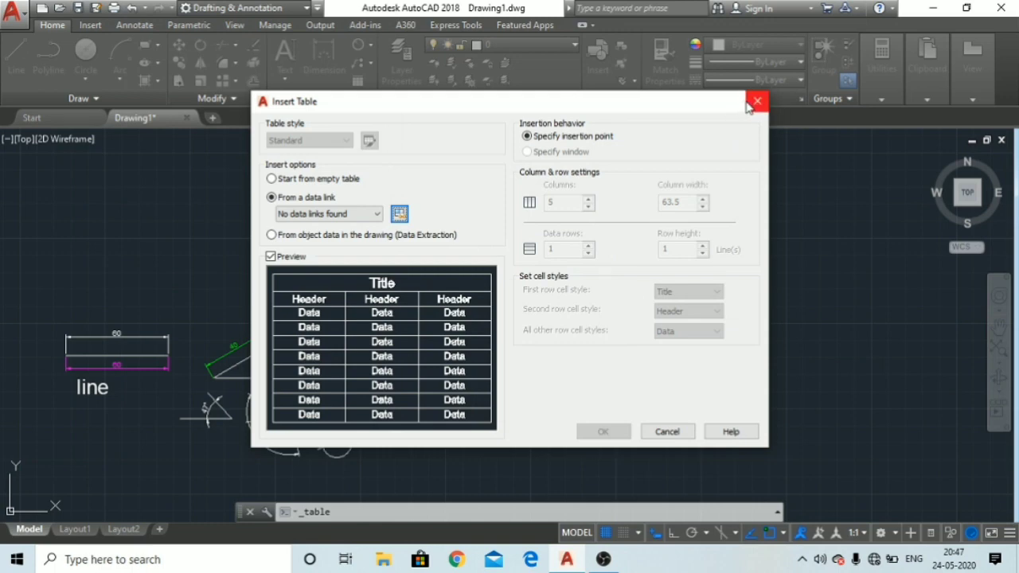
click(673, 431)
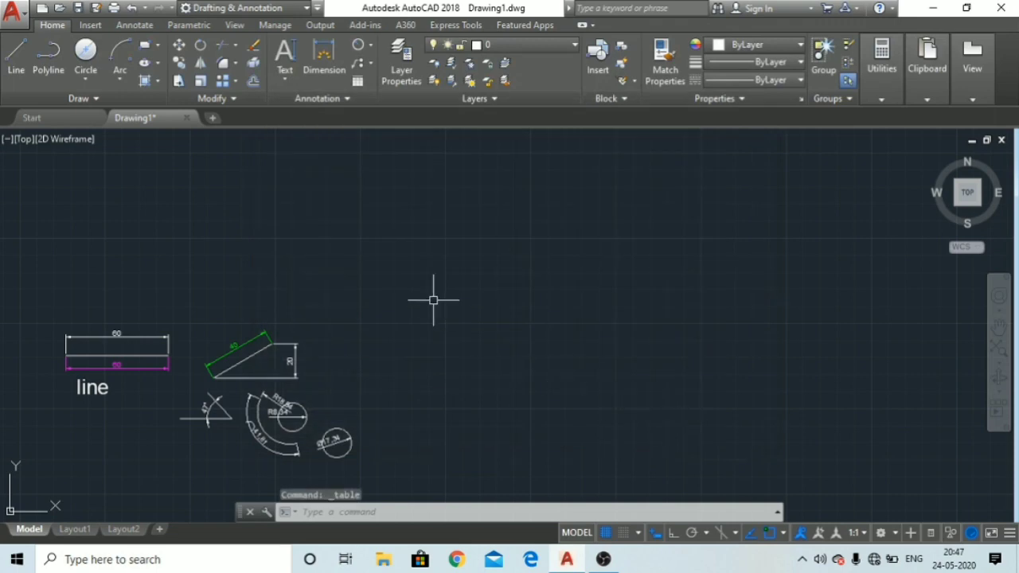
key(Escape)
key(Escape)
key(Escape)
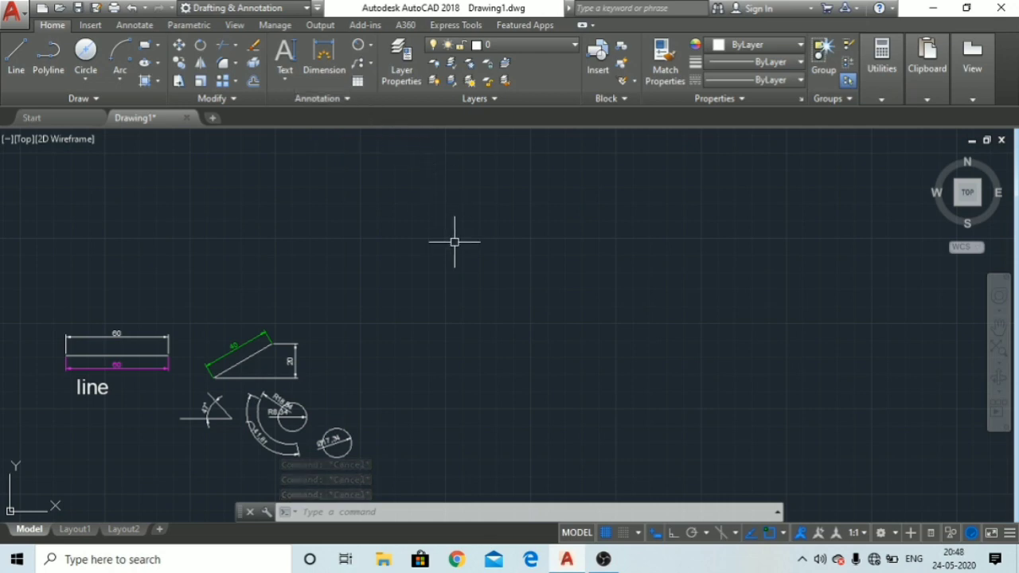
Pan and zoom so the reduced 'line' text and all dimensioned shapes fill the view.
middle_drag(364, 261, 499, 223)
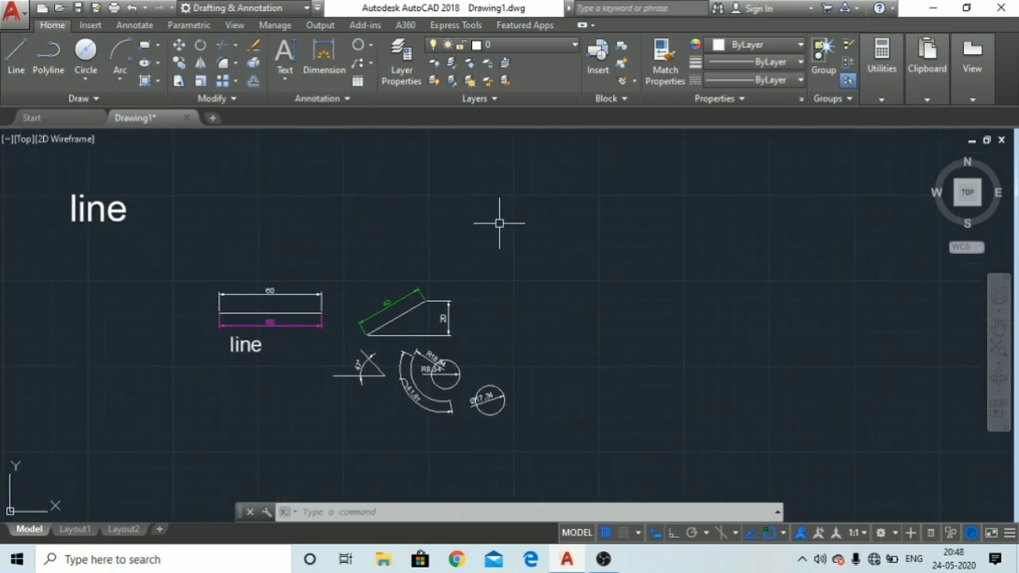
scroll(404, 247, up, 2)
mouse_move(404, 254)
middle_down()
mouse_move(625, 189)
mouse_move(672, 240)
middle_up()
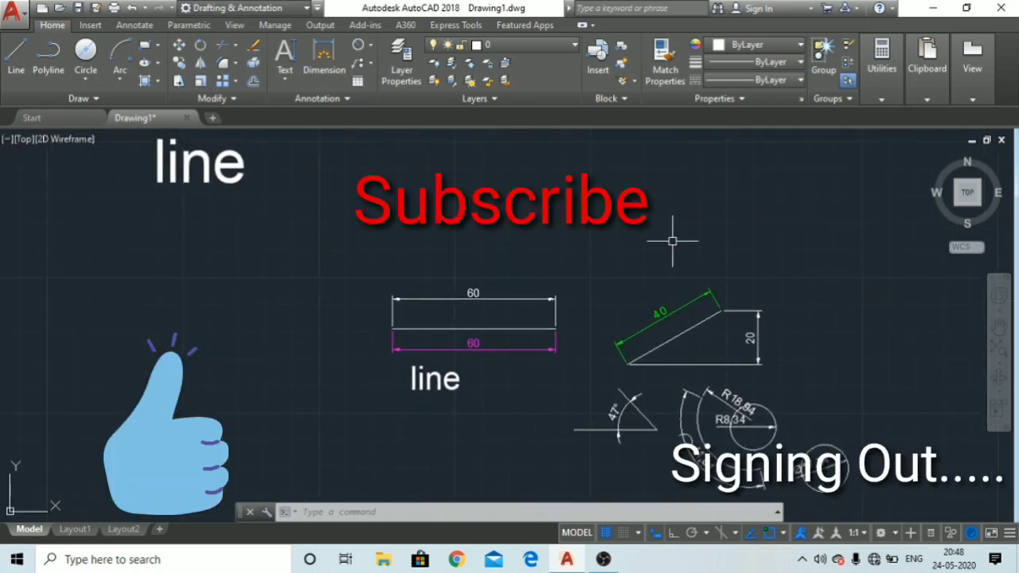